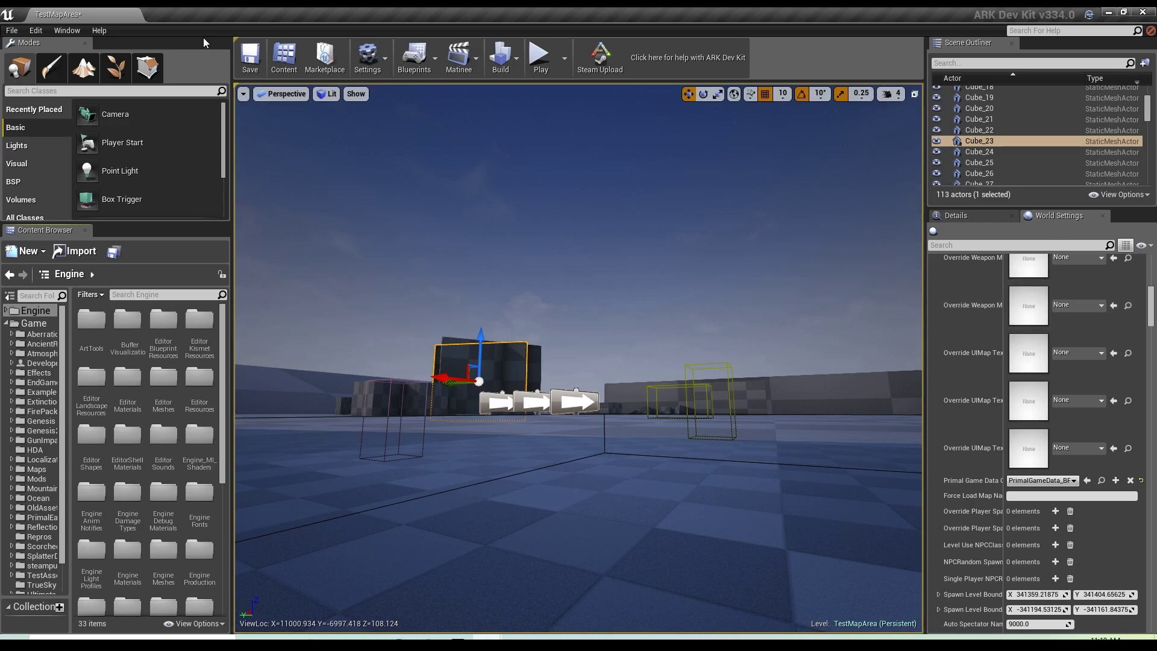
{"action": "left_click", "coordinate": [67, 31]}
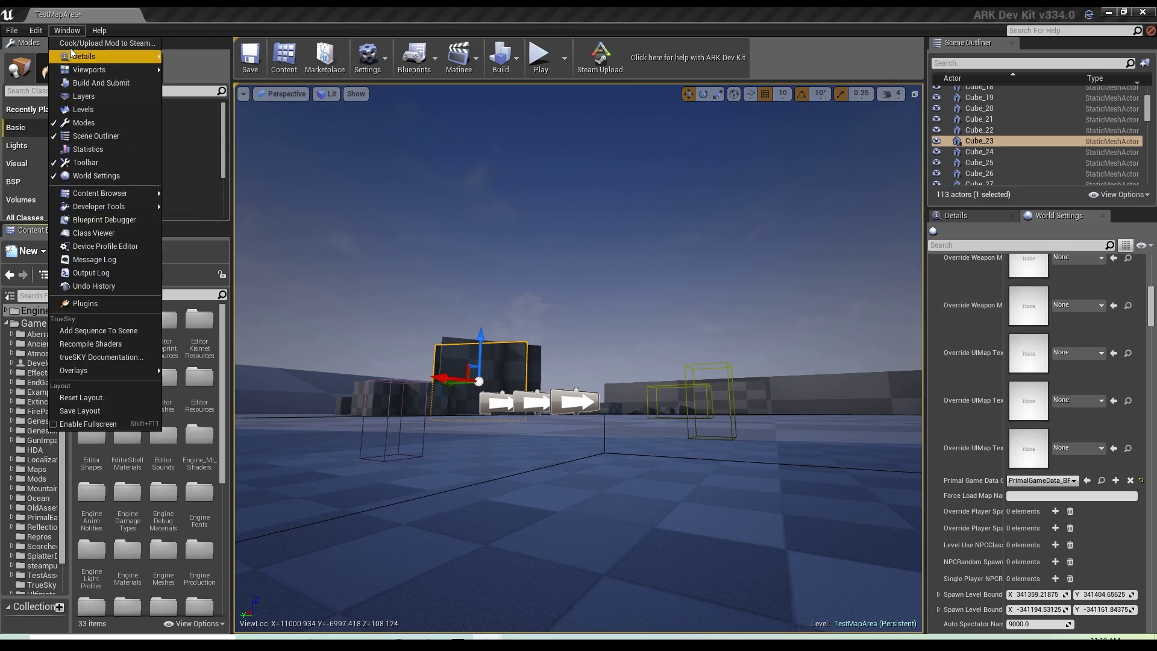
{"action": "left_click", "coordinate": [70, 31]}
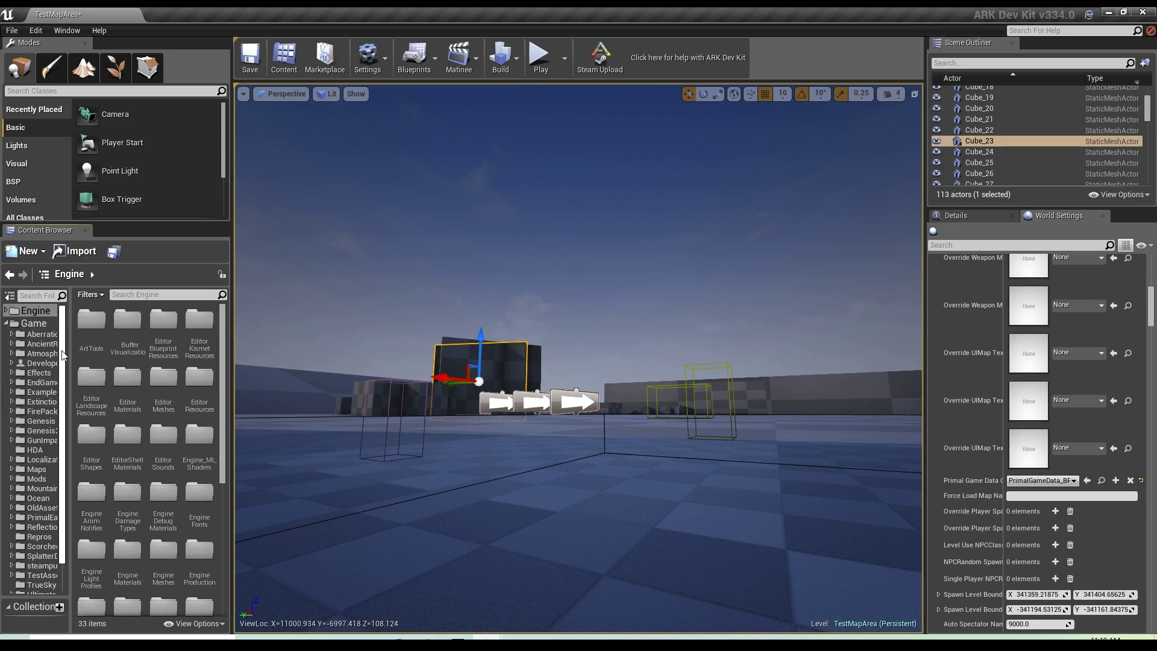
Widen the content browser's folder tree and expand the Mods folder
{"action": "mouse_move", "coordinate": [68, 352]}
{"action": "left_mouse_down"}
{"action": "mouse_move", "coordinate": [87, 347]}
{"action": "mouse_move", "coordinate": [48, 357]}
{"action": "mouse_move", "coordinate": [85, 360]}
{"action": "left_mouse_up"}
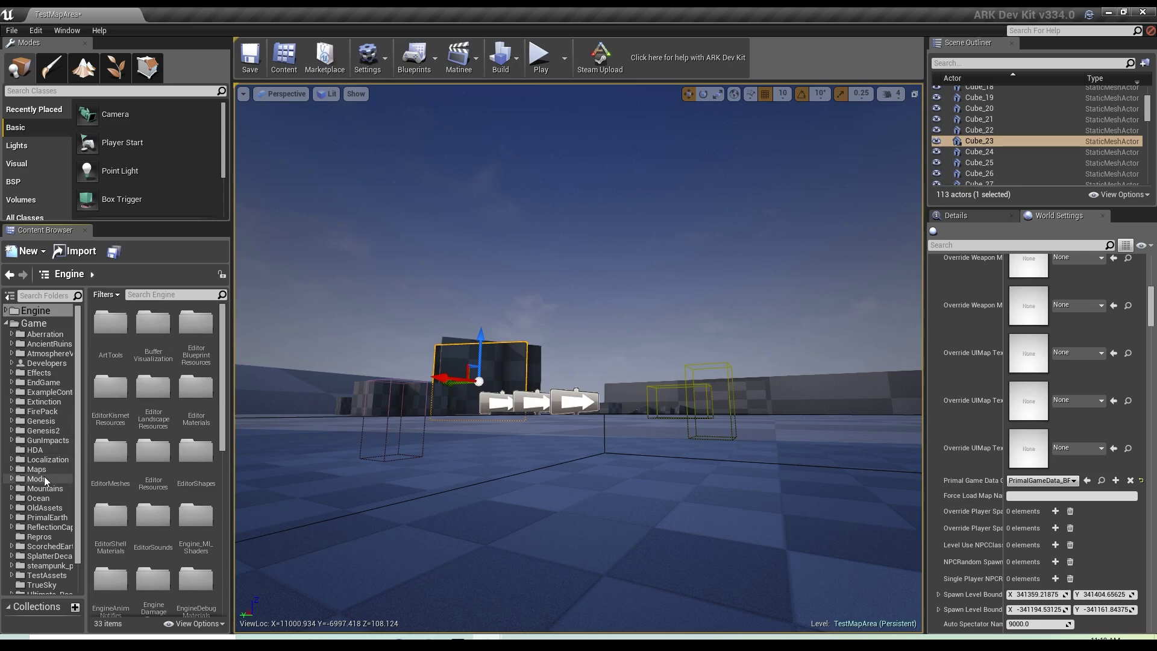
{"action": "left_click", "coordinate": [11, 478]}
{"action": "scroll", "coordinate": [27, 478], "scroll_direction": "down", "scroll_amount": 2}
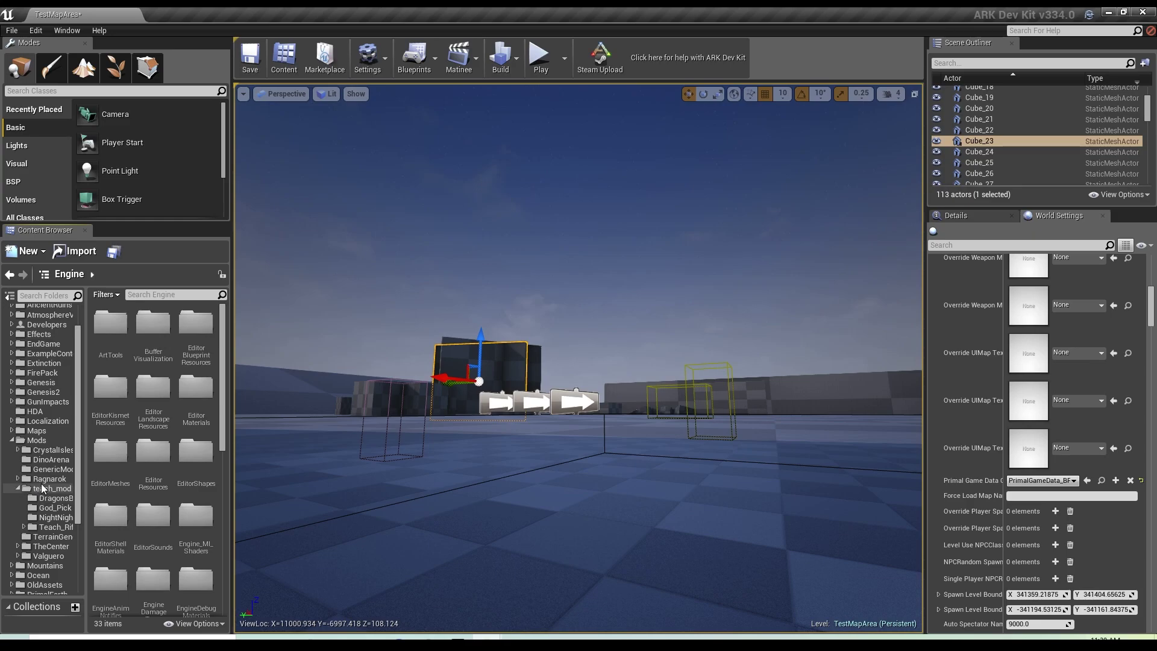
Look through the NightNightGun, DragonsBreath and God_Pick folders under teach_mod and examine the God_Pick blueprints
{"action": "left_click", "coordinate": [59, 510]}
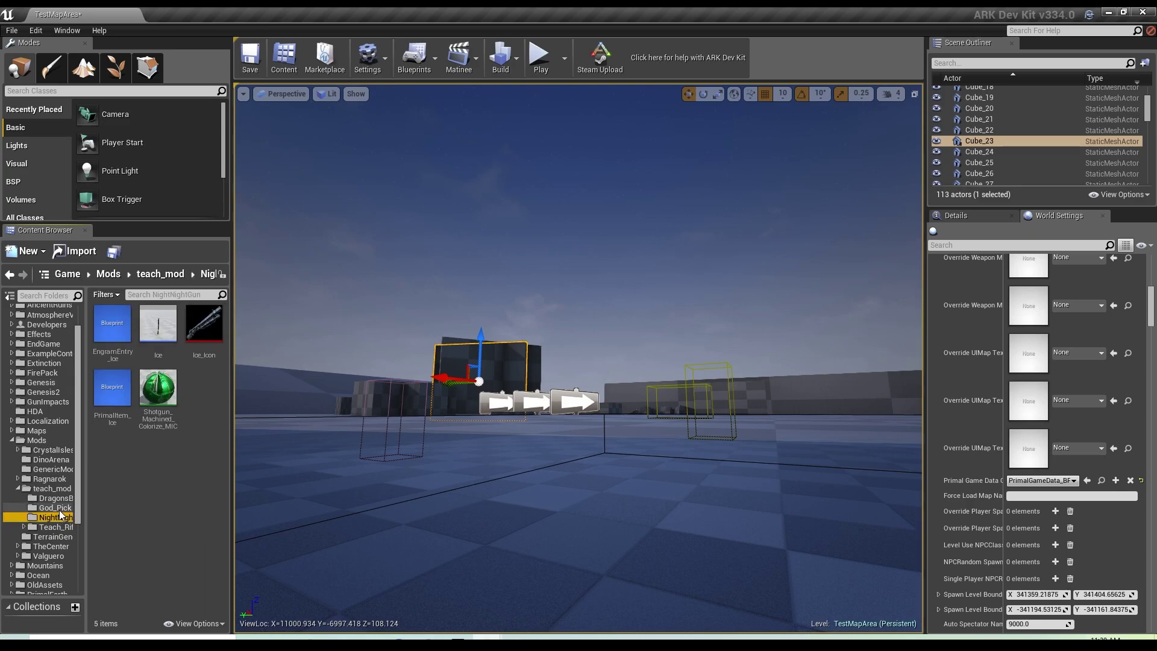
{"action": "left_click", "coordinate": [55, 499]}
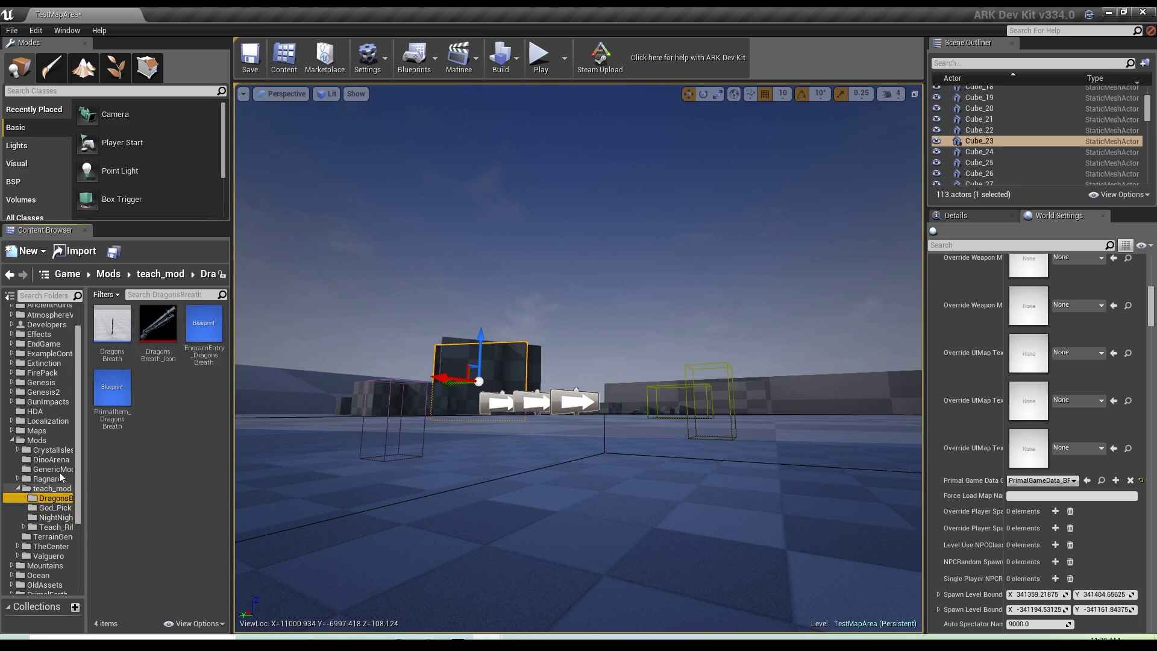
{"action": "left_click", "coordinate": [57, 510]}
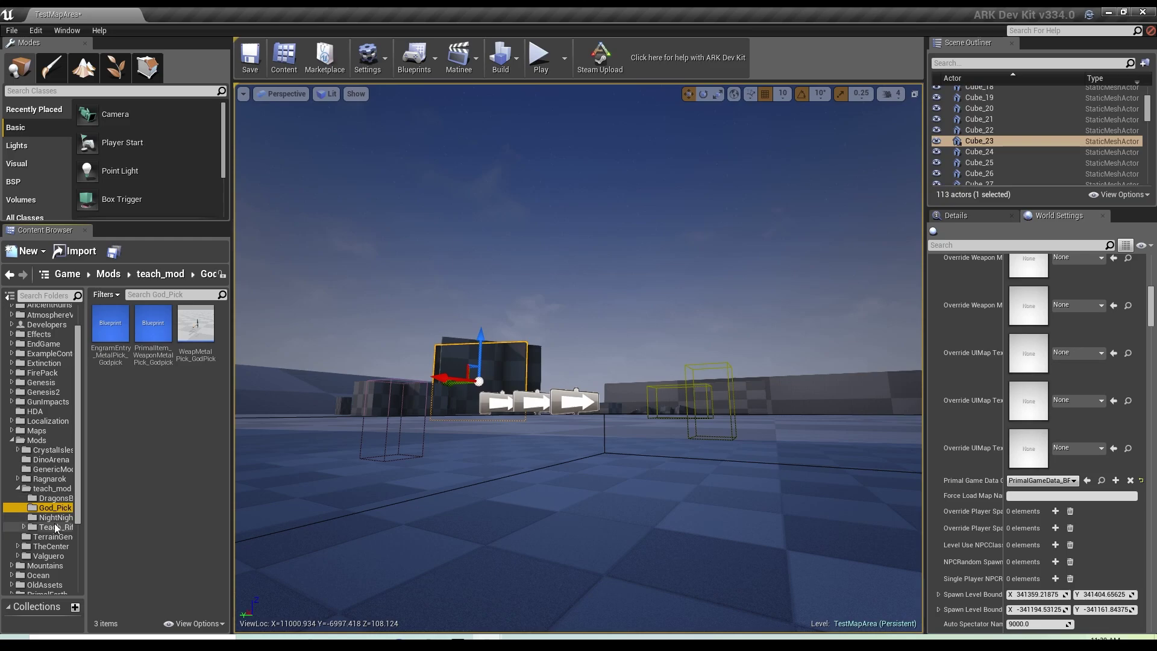
{"action": "mouse_move", "coordinate": [181, 356]}
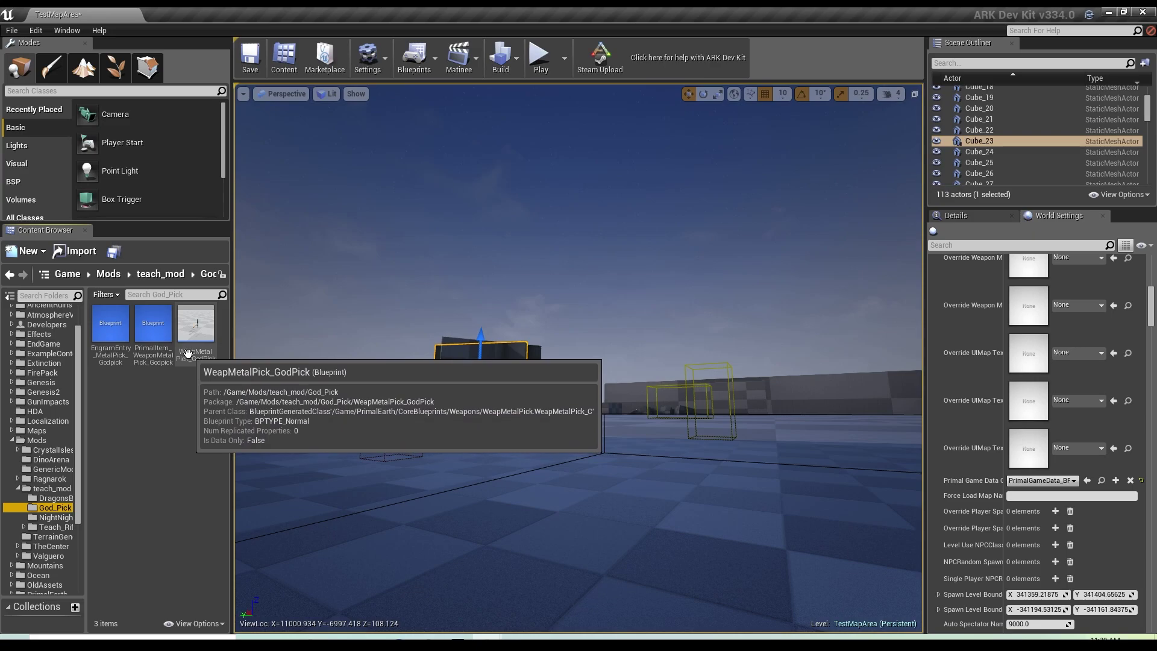
{"action": "mouse_move", "coordinate": [143, 347]}
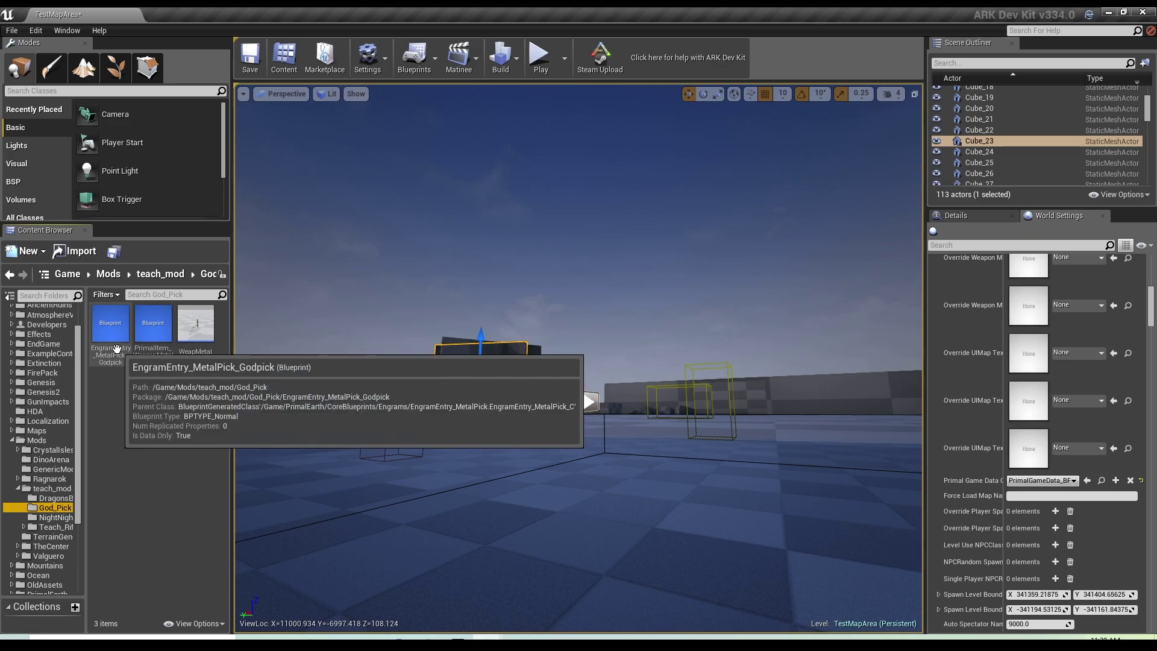
Create a folder named Justice_Sword inside teach_mod and open it
{"action": "left_click", "coordinate": [51, 489]}
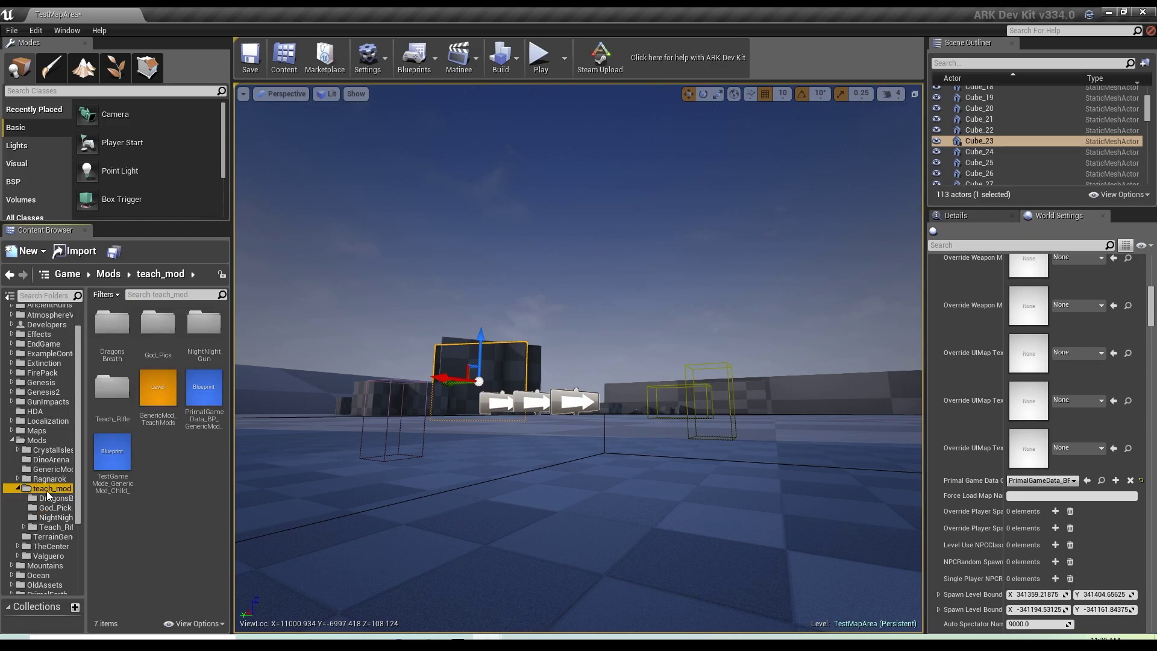
{"action": "left_click", "coordinate": [28, 251]}
{"action": "left_click", "coordinate": [21, 278]}
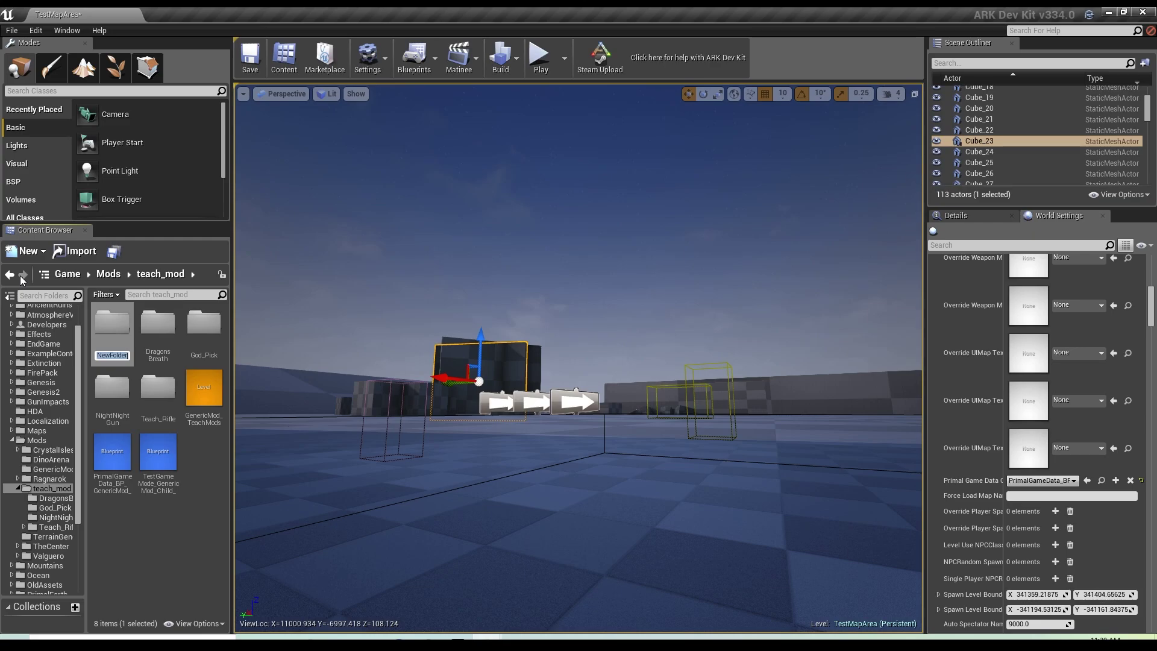
{"action": "type", "text": "Justice"}
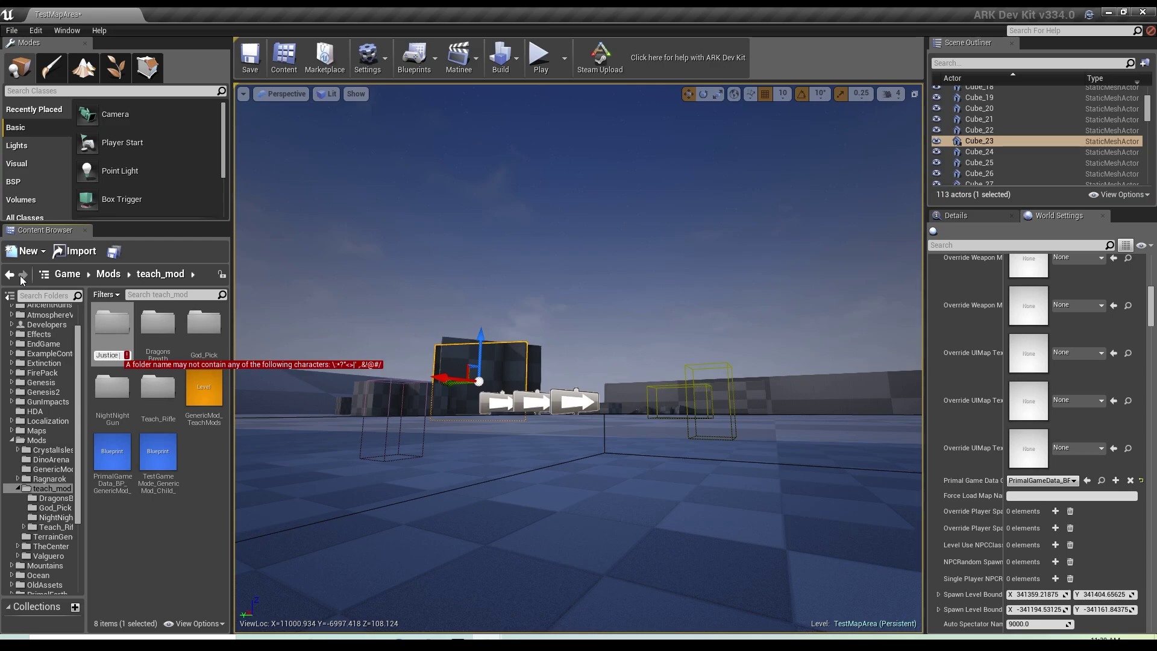
{"action": "type", "text": "_Sword"}
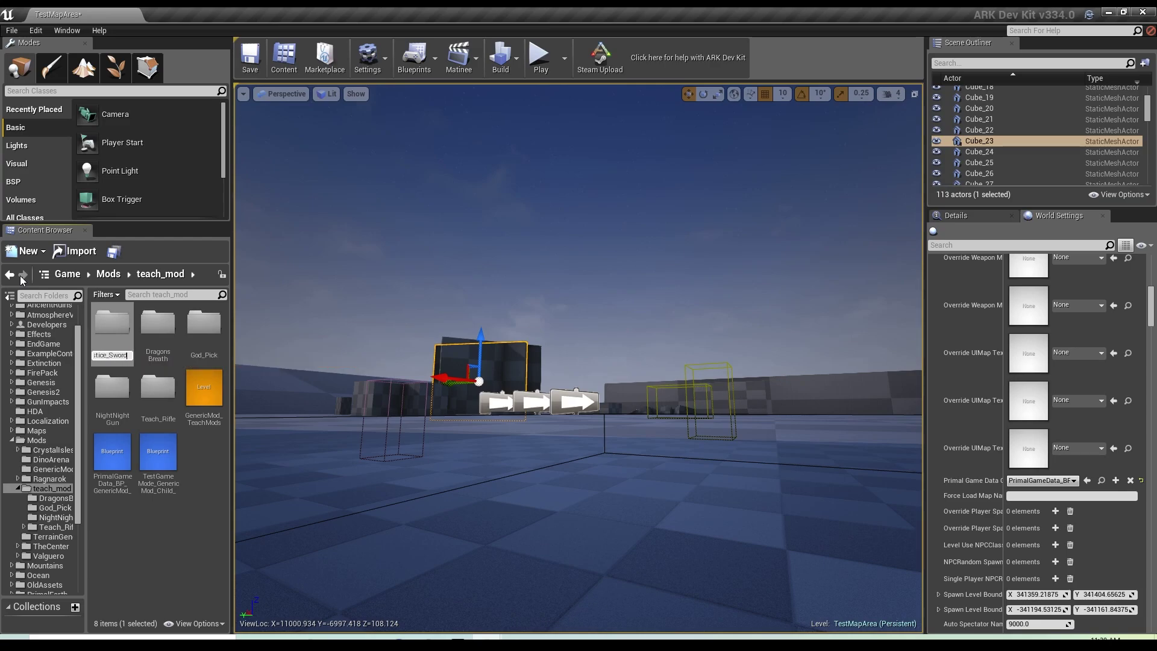
{"action": "key", "text": "Return"}
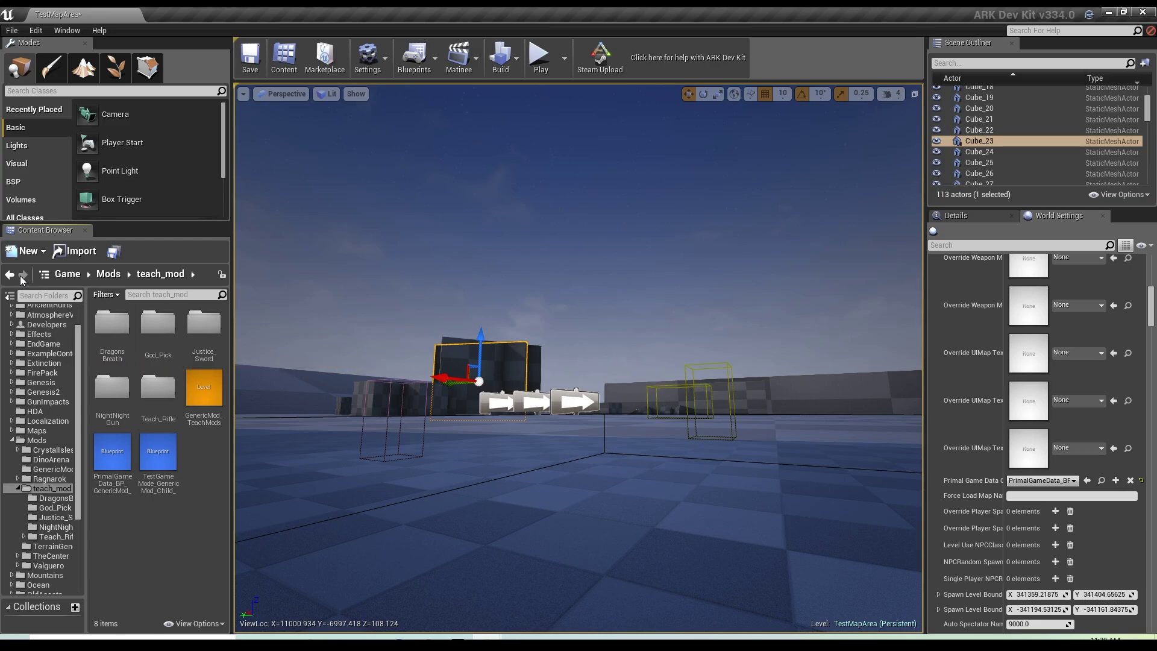
{"action": "left_click", "coordinate": [56, 517]}
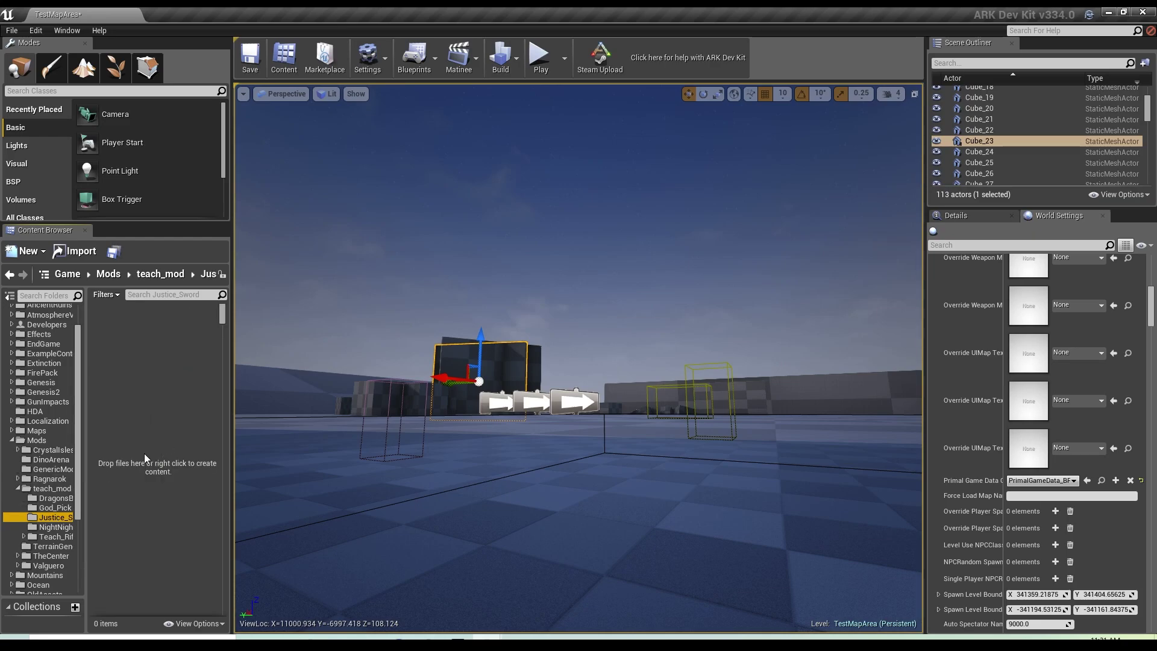
Search the whole Game folder for "sword" and go through the results to the Sword_Icon texture
{"action": "left_click", "coordinate": [67, 280]}
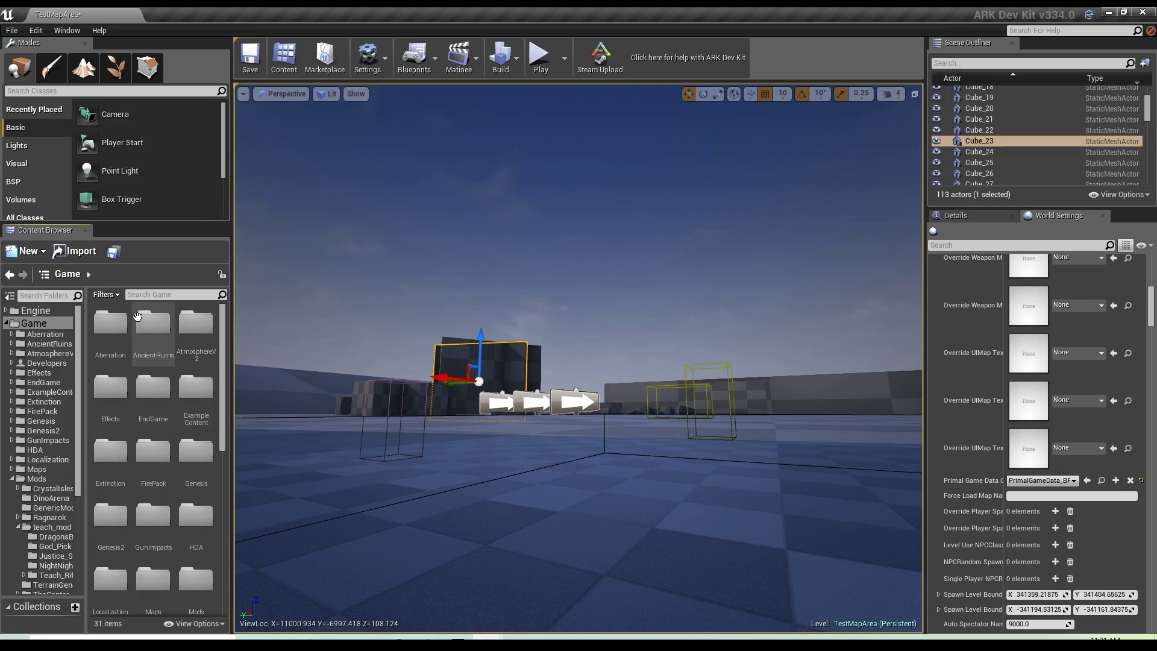
{"action": "left_click", "coordinate": [167, 294]}
{"action": "type", "text": "s"}
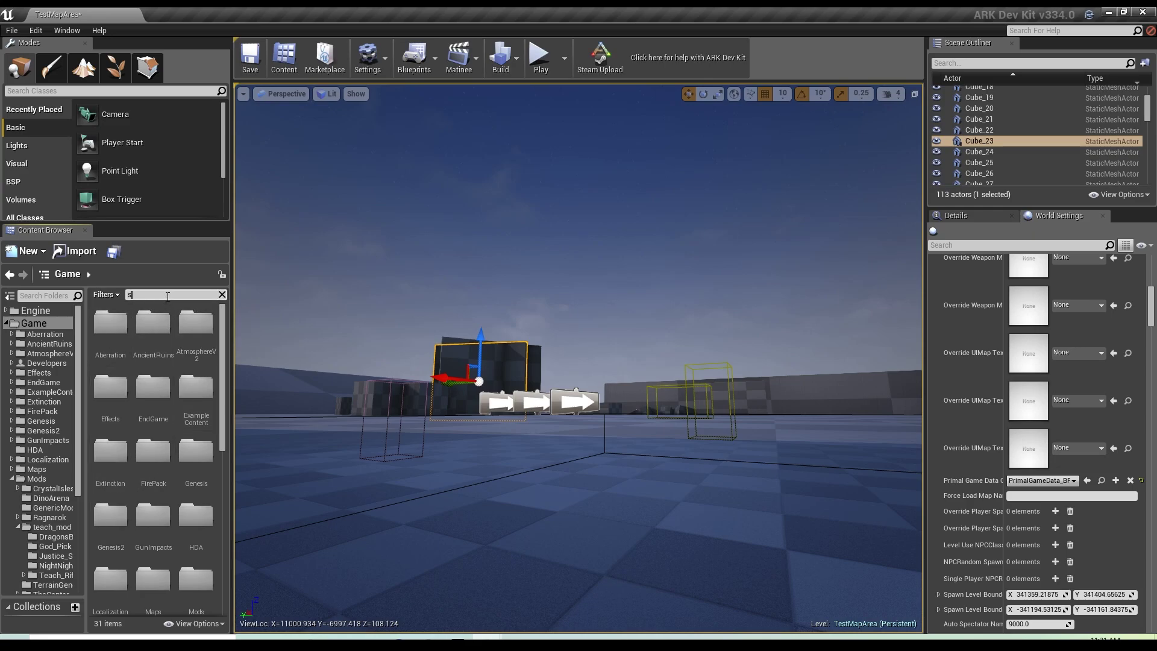
{"action": "type", "text": "word"}
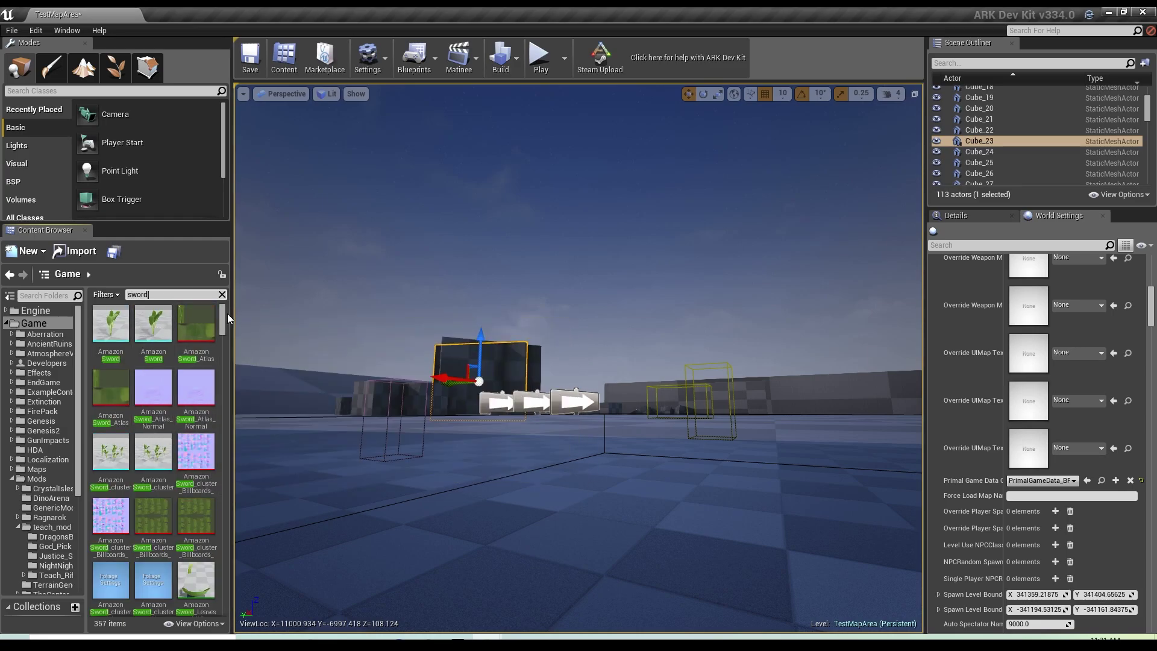
{"action": "left_click_drag", "start_coordinate": [223, 323], "coordinate": [230, 512]}
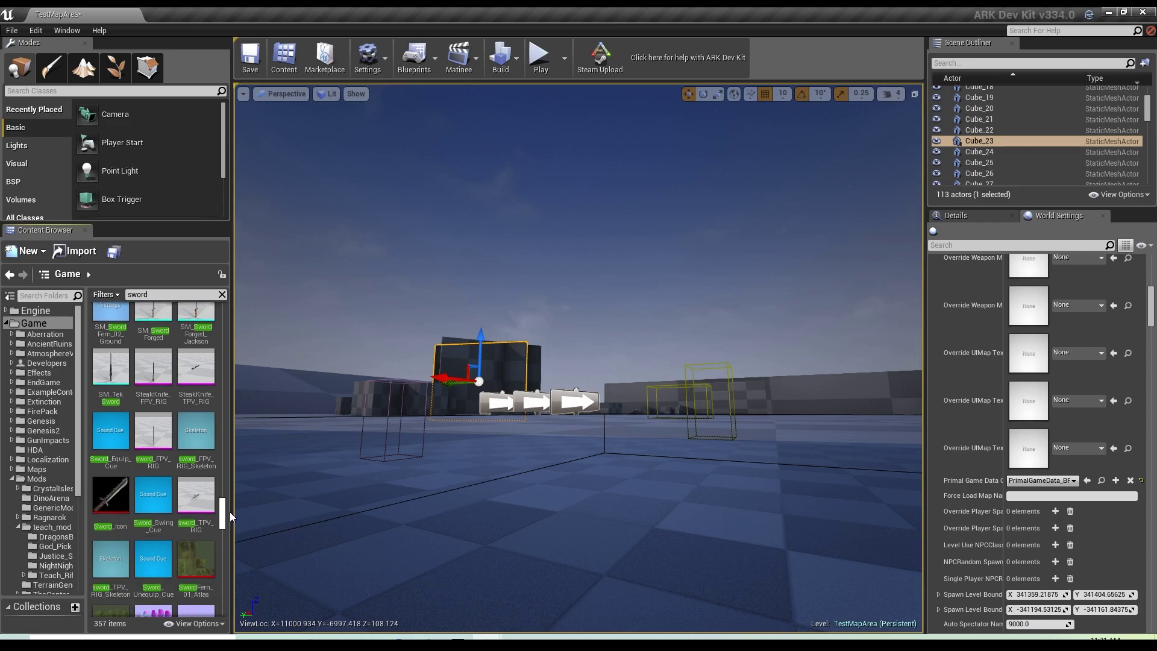
Preview the Sword_Icon texture and copy it into the Justice_Sword folder
{"action": "double_click", "coordinate": [107, 498]}
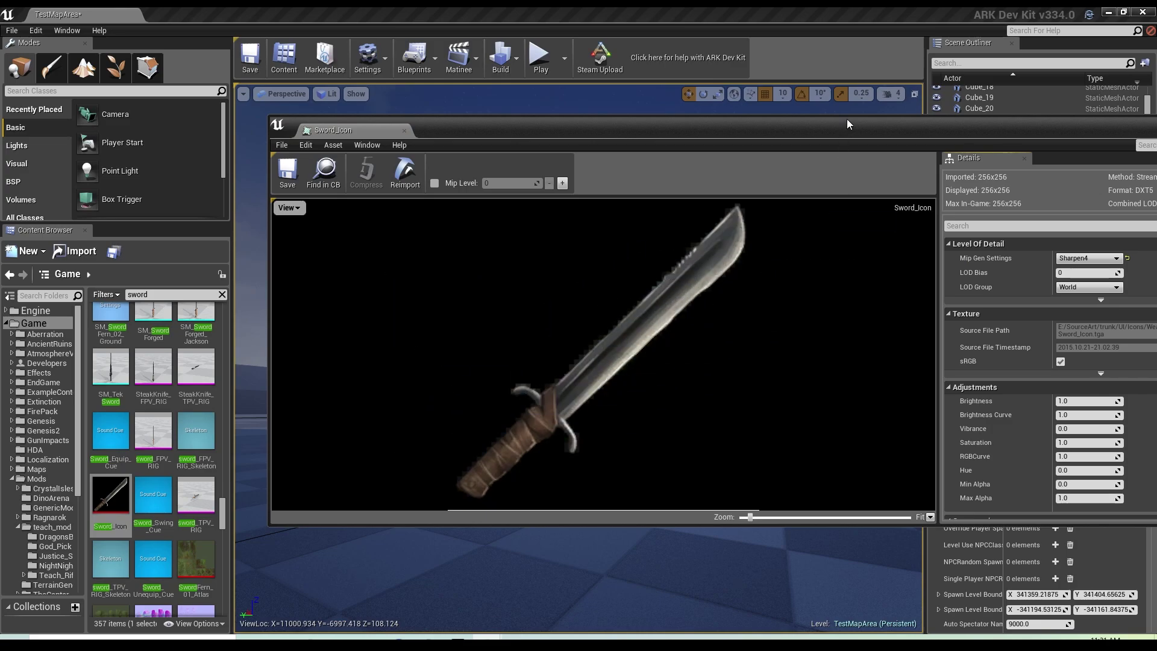
{"action": "left_click_drag", "start_coordinate": [848, 119], "coordinate": [736, 125]}
{"action": "left_click", "coordinate": [1147, 128]}
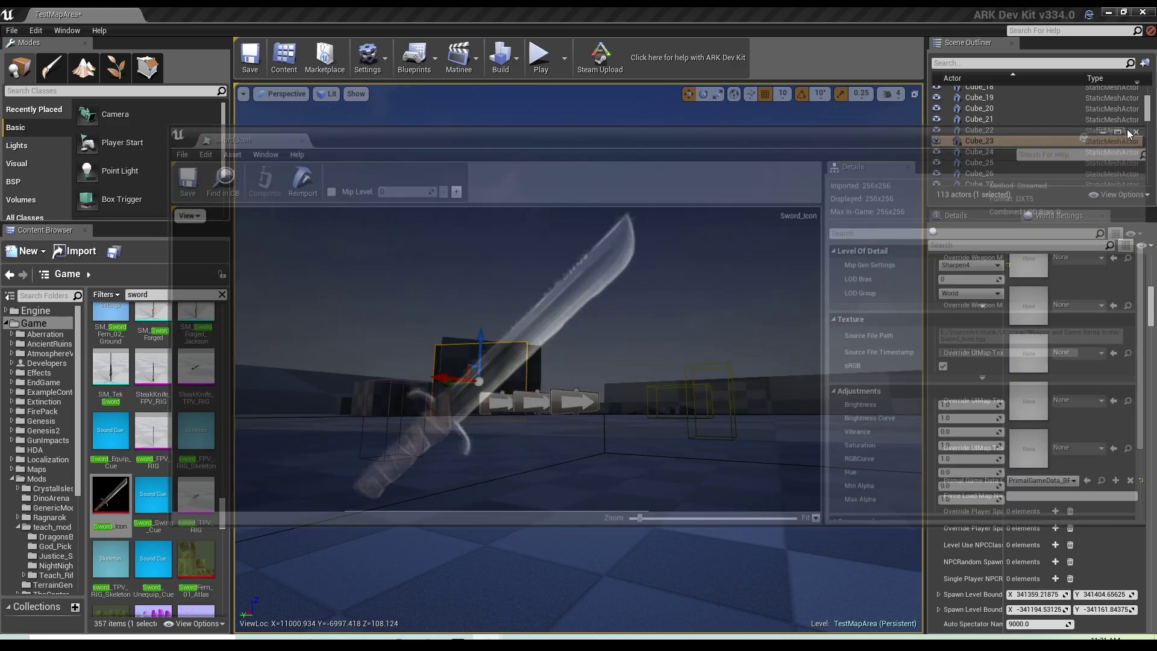
{"action": "left_click_drag", "start_coordinate": [112, 498], "coordinate": [56, 560]}
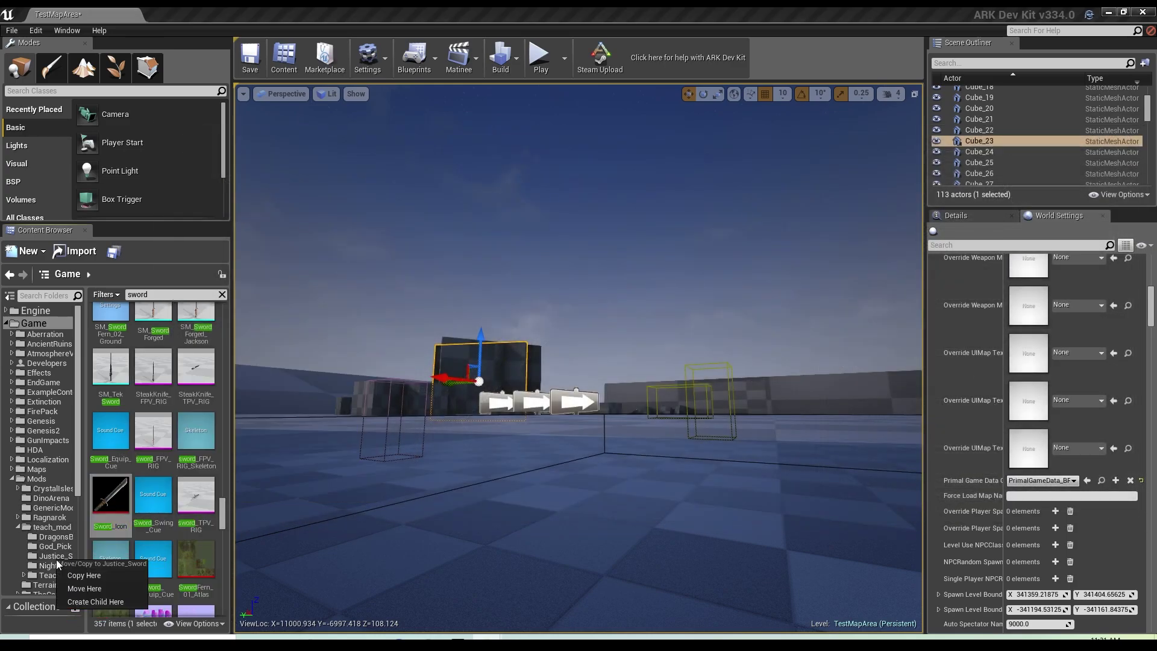
{"action": "left_click", "coordinate": [82, 574]}
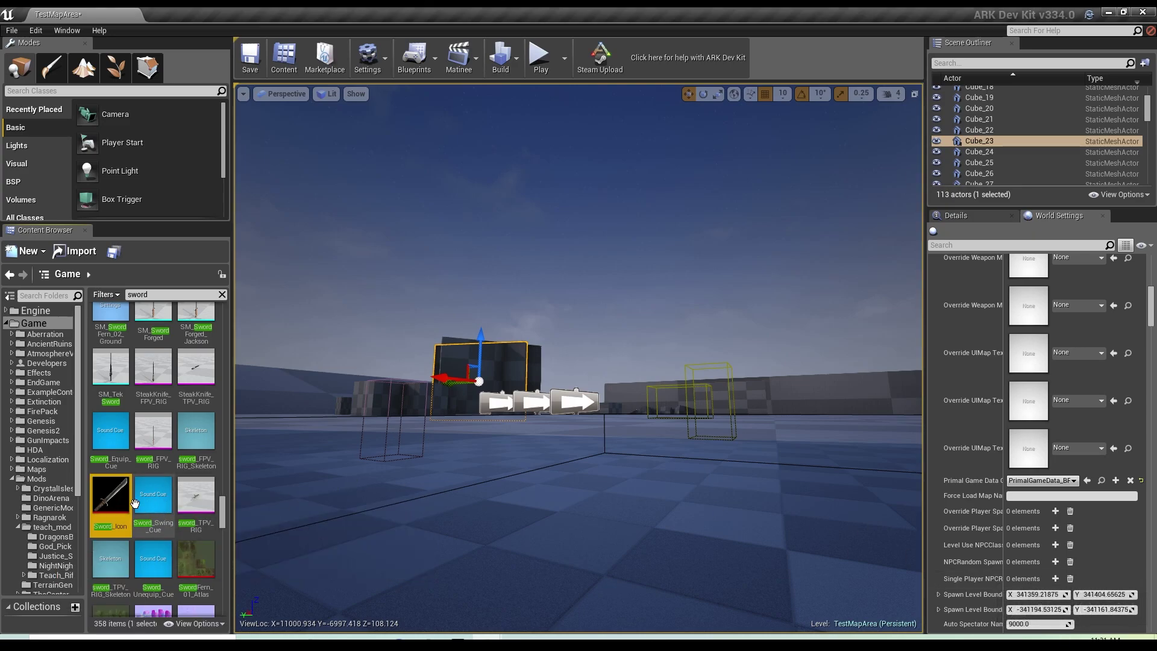
Open the Reference Viewer for the original Sword_Icon and examine the assets linked to it
{"action": "right_click", "coordinate": [115, 500]}
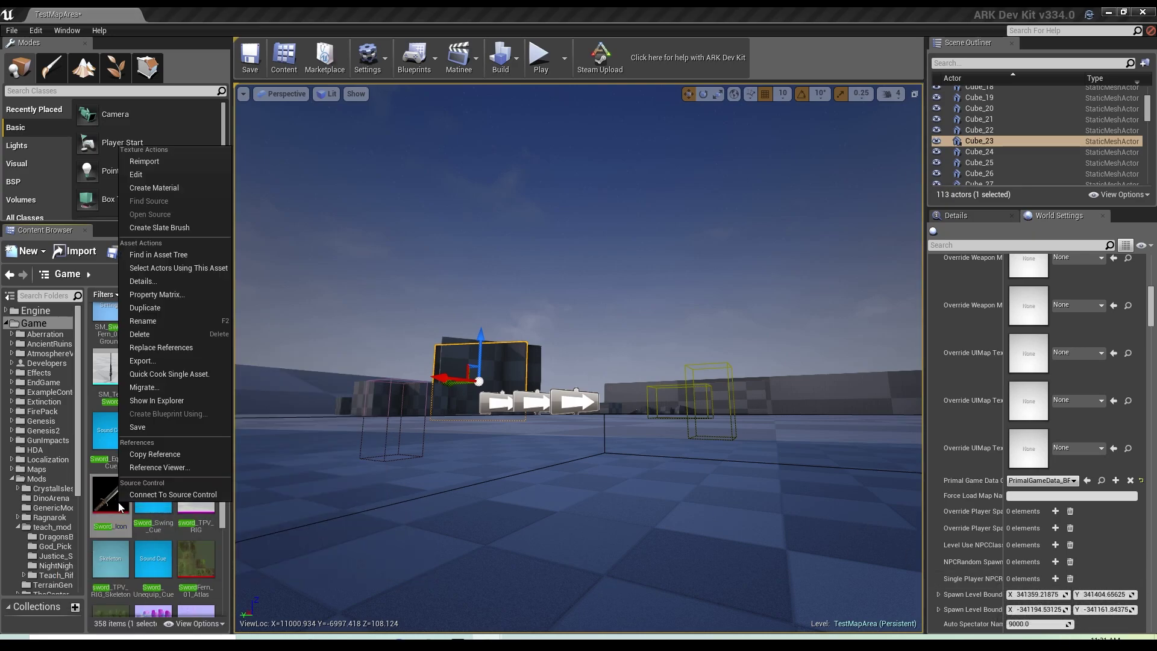
{"action": "left_click", "coordinate": [180, 466]}
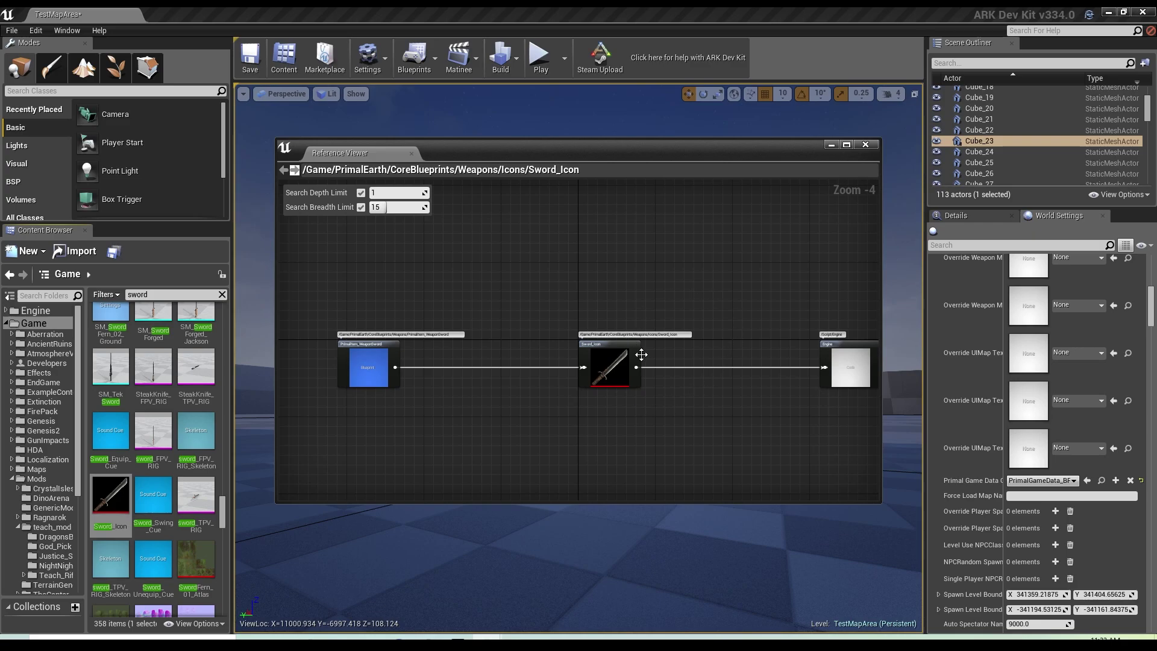
{"action": "scroll", "coordinate": [640, 374], "scroll_direction": "up", "scroll_amount": 5}
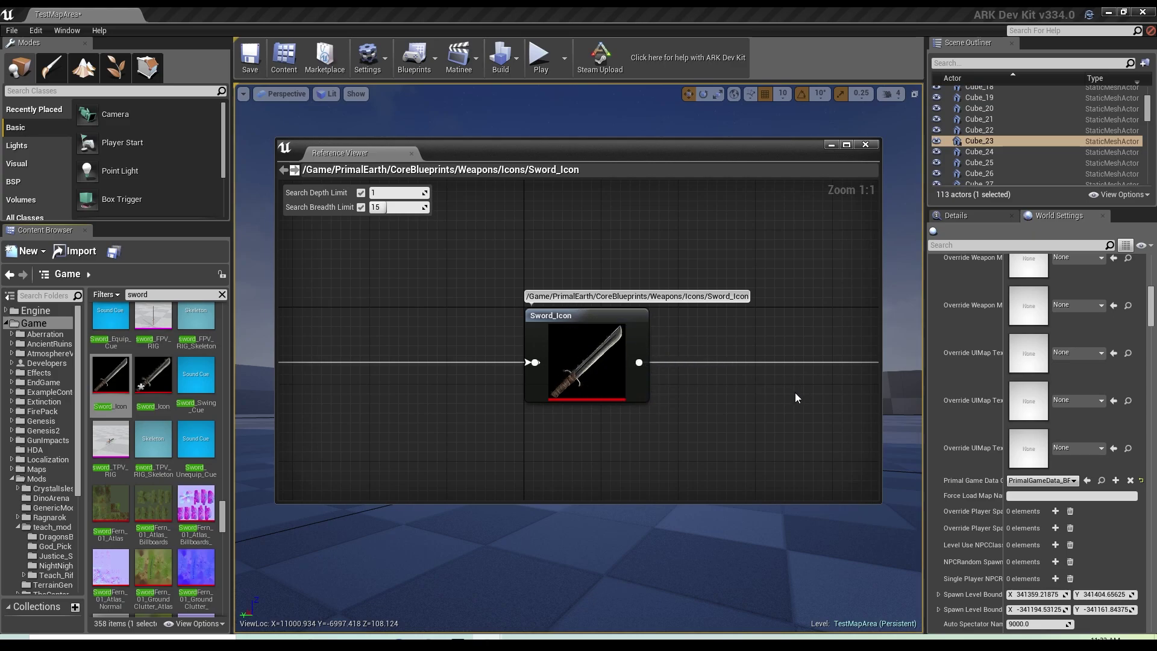
{"action": "right_click_drag", "start_coordinate": [794, 393], "coordinate": [675, 382]}
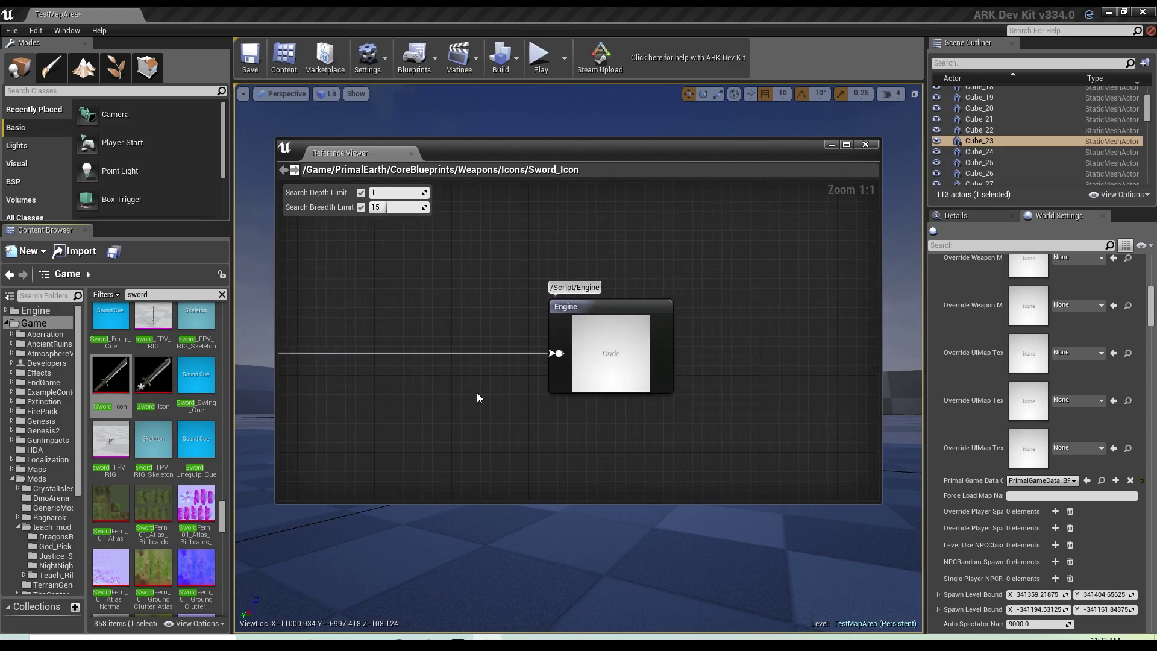
{"action": "right_click_drag", "start_coordinate": [349, 335], "coordinate": [559, 333]}
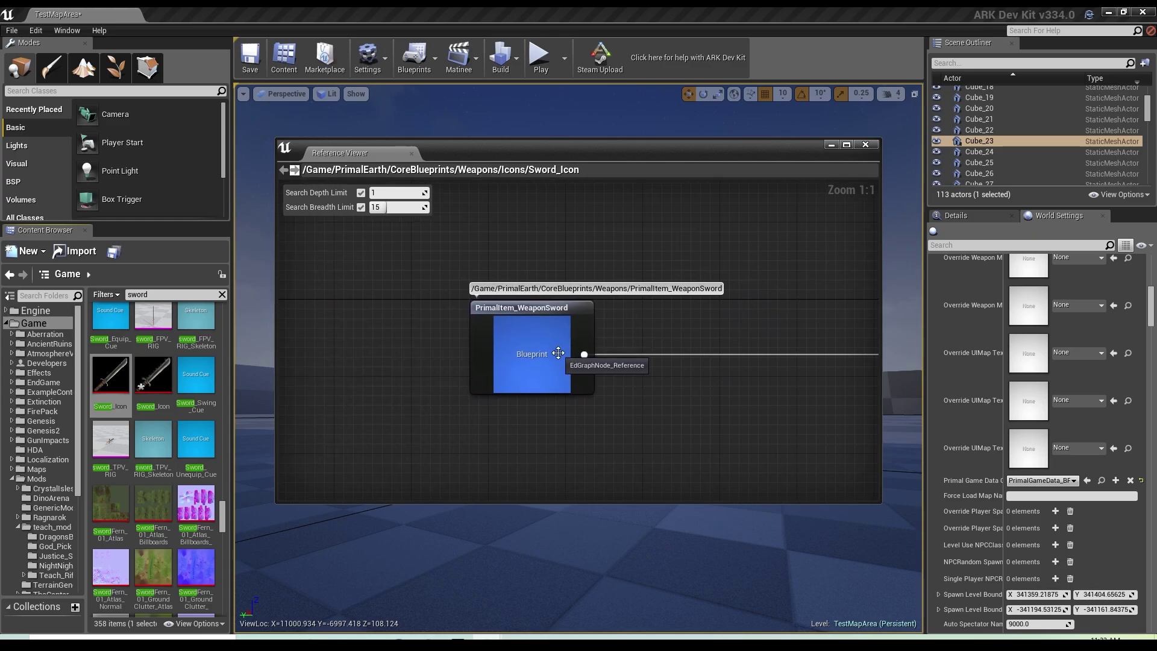
Locate the referenced PrimalItem_WeaponSword blueprint in the content browser and copy it into the Justice_Sword folder
{"action": "right_click", "coordinate": [530, 342]}
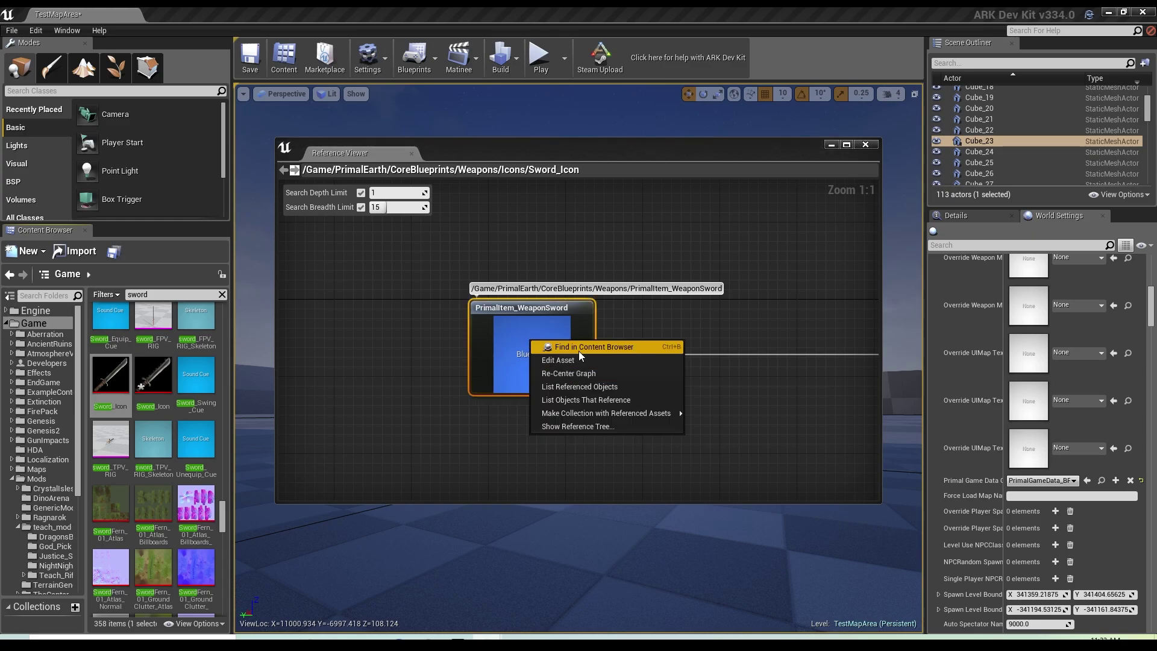
{"action": "left_click", "coordinate": [582, 348]}
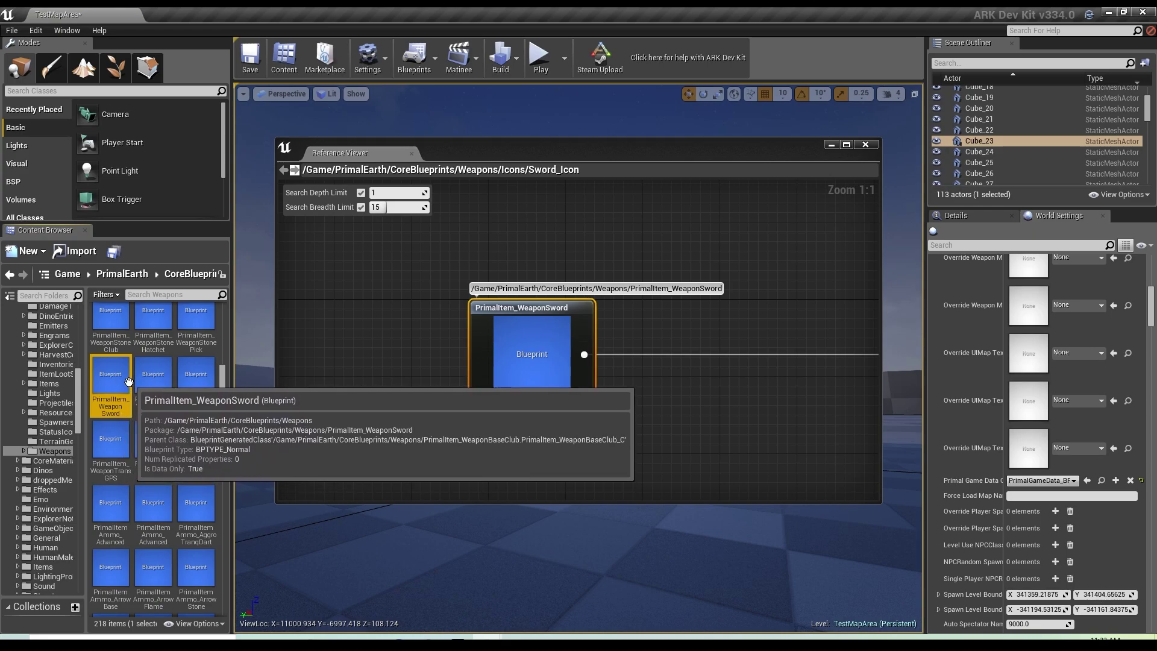
{"action": "scroll", "coordinate": [53, 460], "scroll_direction": "up", "scroll_amount": 3}
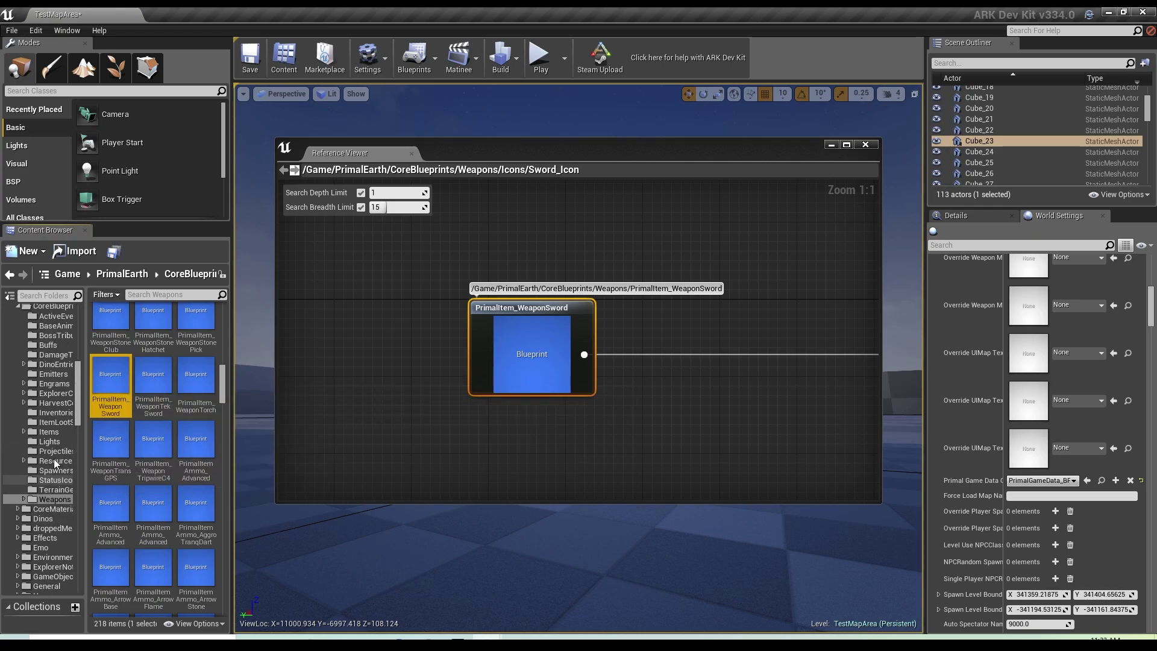
{"action": "scroll", "coordinate": [55, 470], "scroll_direction": "up", "scroll_amount": 10}
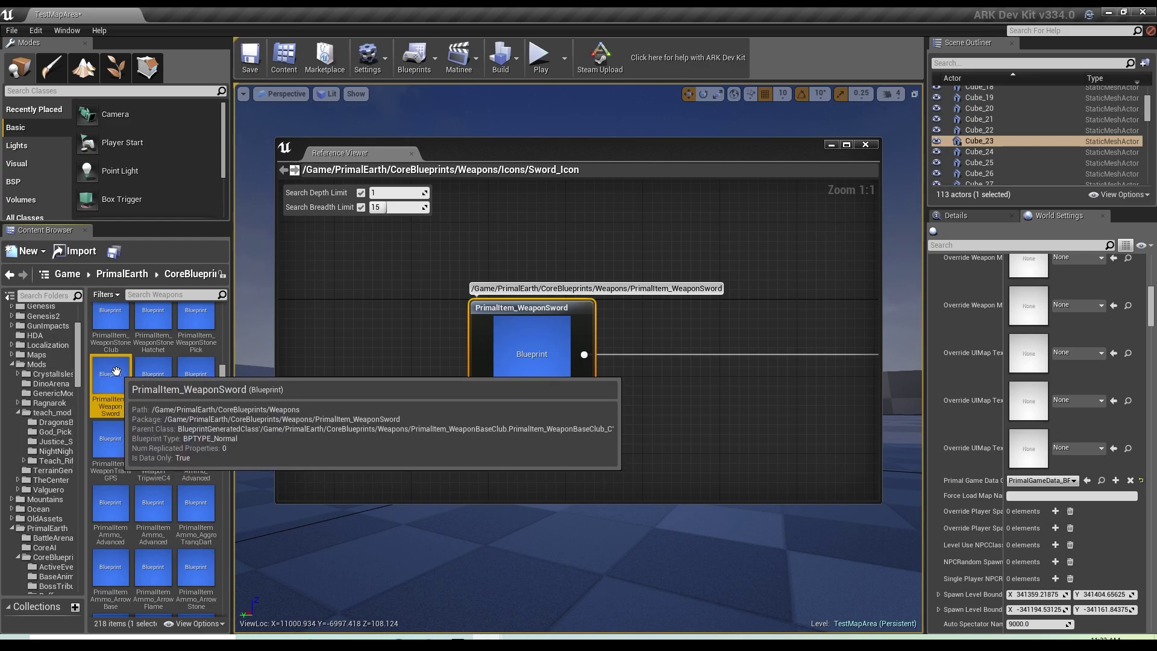
{"action": "left_click_drag", "start_coordinate": [116, 371], "coordinate": [46, 445]}
{"action": "left_click", "coordinate": [70, 461]}
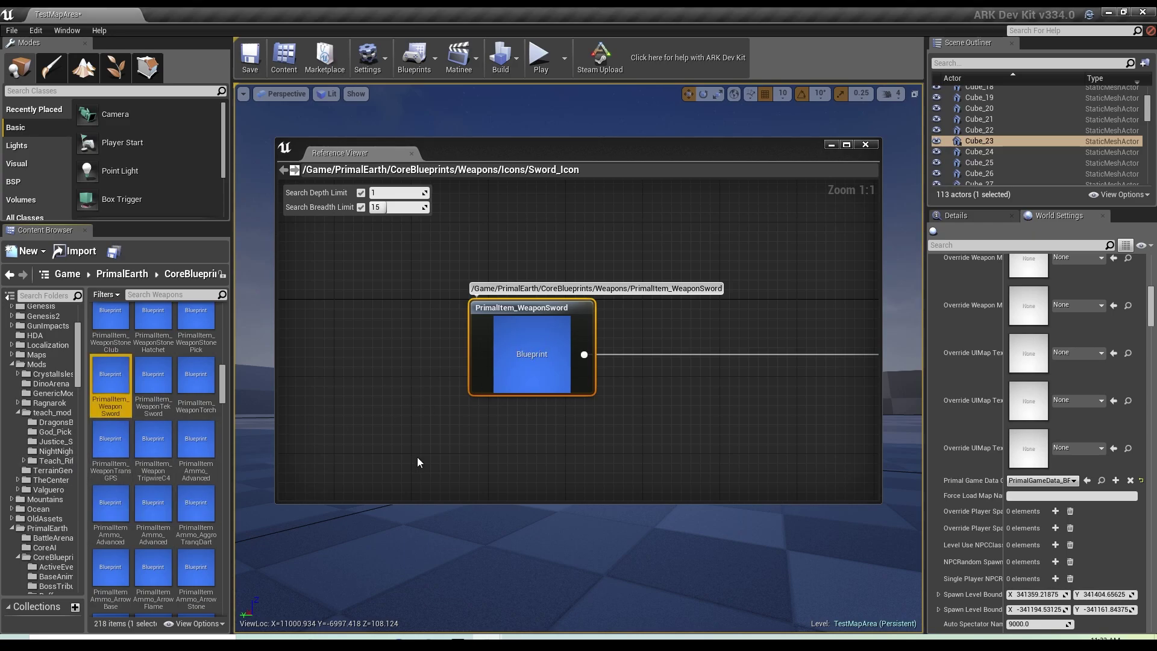
Re-center the Reference Viewer on PrimalItem_WeaponSword and locate its referenced WeapSword blueprint in the content browser
{"action": "double_click", "coordinate": [543, 344]}
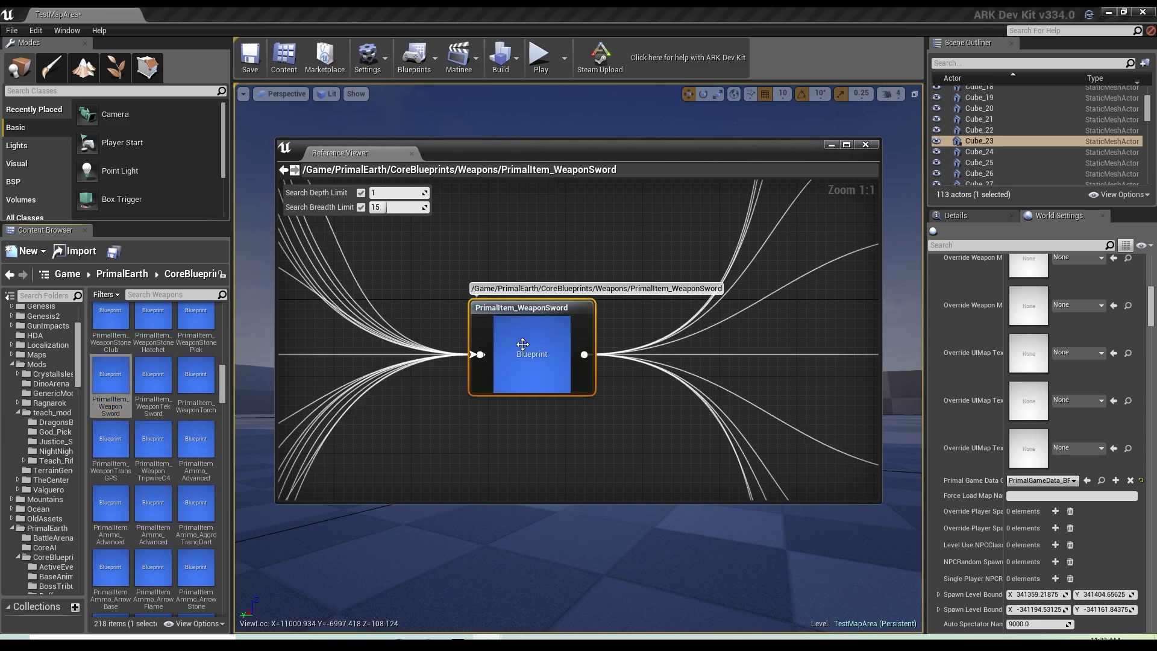
{"action": "scroll", "coordinate": [638, 354], "scroll_direction": "down", "scroll_amount": 7}
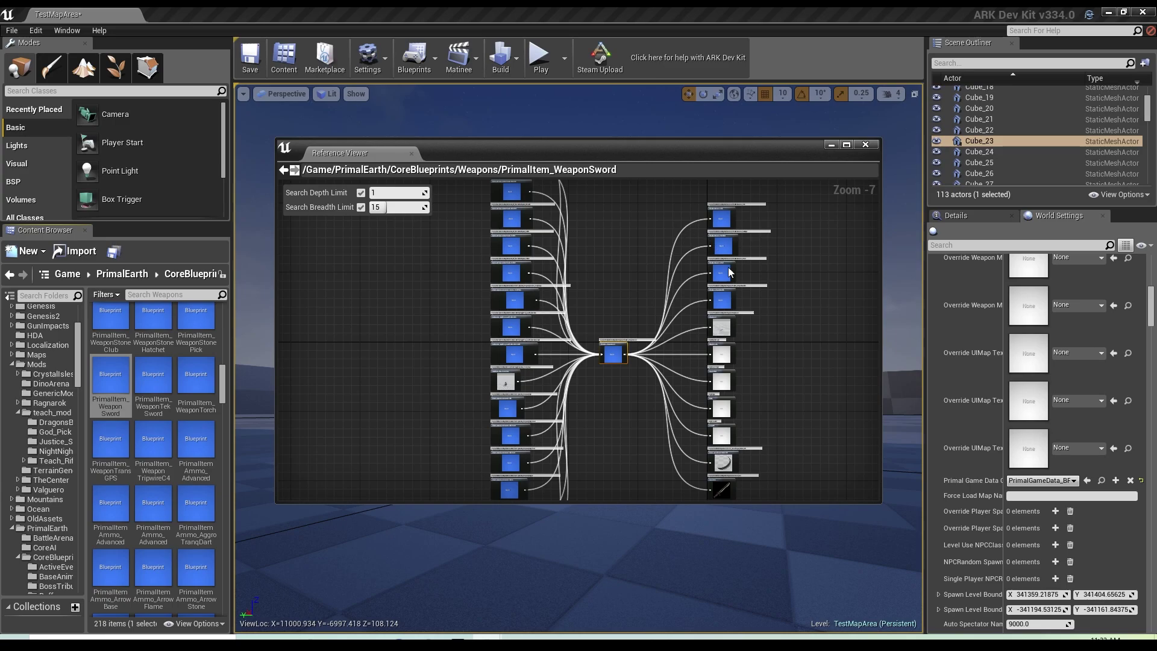
{"action": "scroll", "coordinate": [678, 389], "scroll_direction": "up", "scroll_amount": 5}
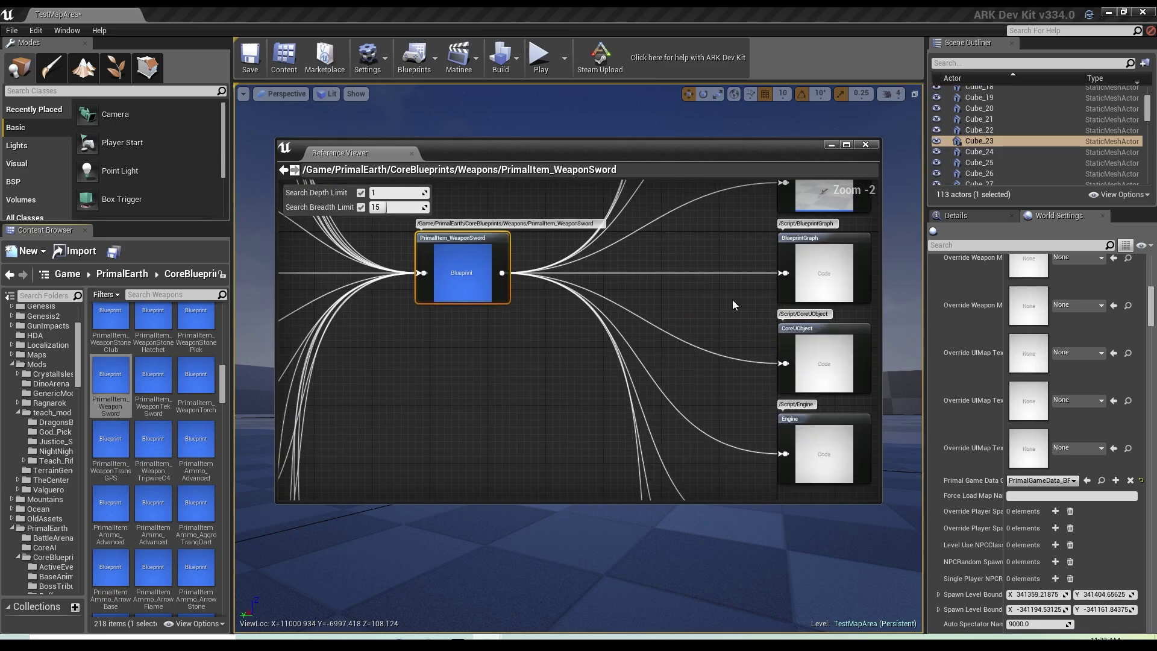
{"action": "left_click_drag", "start_coordinate": [740, 283], "coordinate": [627, 335]}
{"action": "right_click_drag", "start_coordinate": [716, 256], "coordinate": [604, 299]}
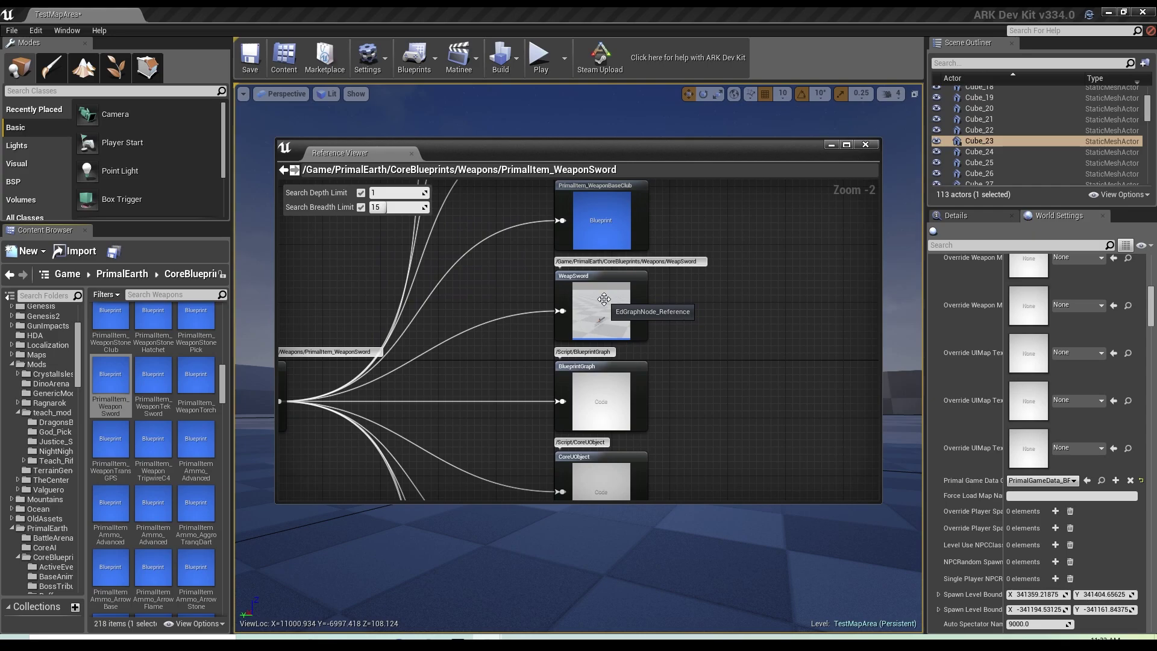
{"action": "right_click", "coordinate": [605, 299]}
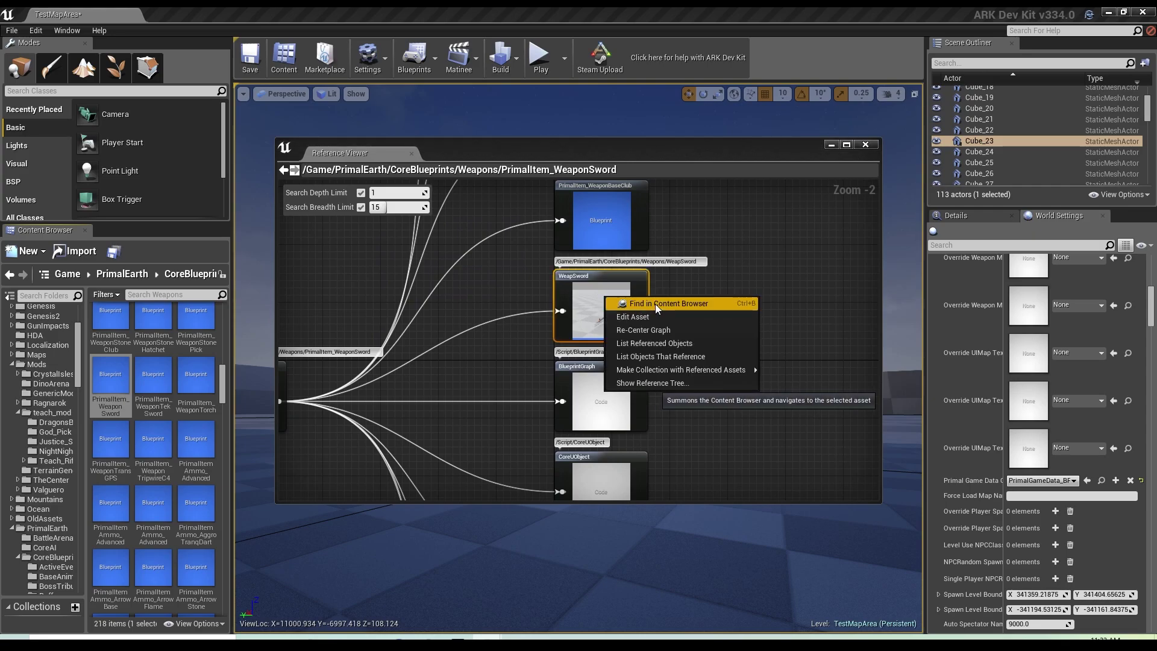
{"action": "left_click", "coordinate": [656, 304]}
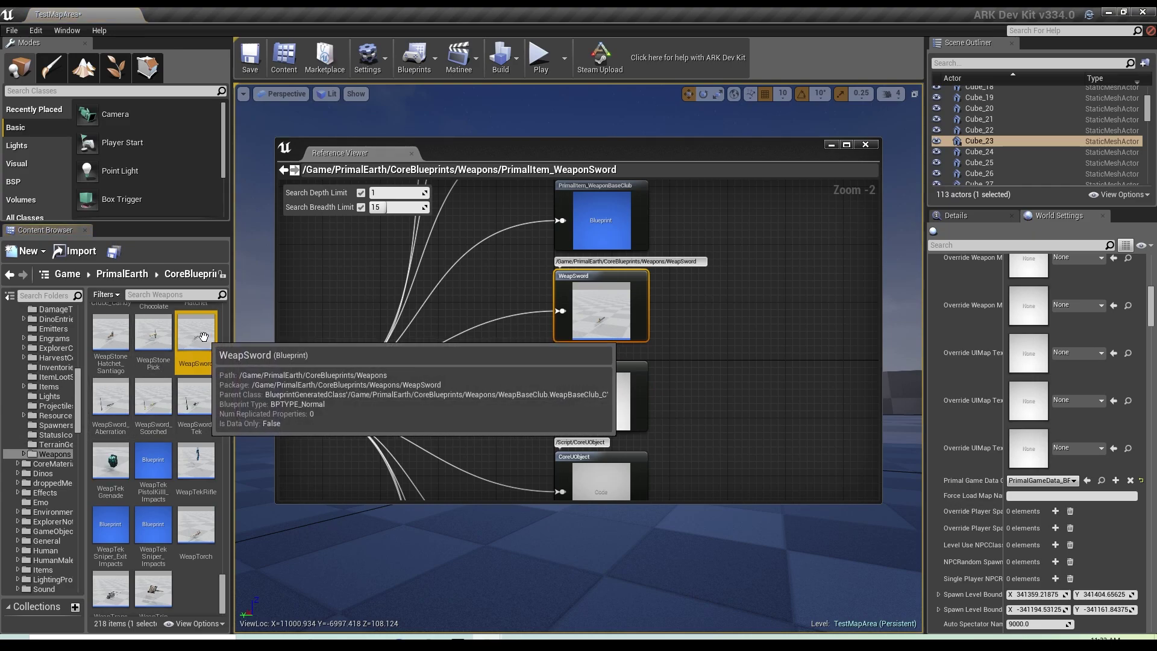
Copy the original WeapSword blueprint into the Justice_Sword folder of teach_mod
{"action": "scroll", "coordinate": [36, 458], "scroll_direction": "up", "scroll_amount": 8}
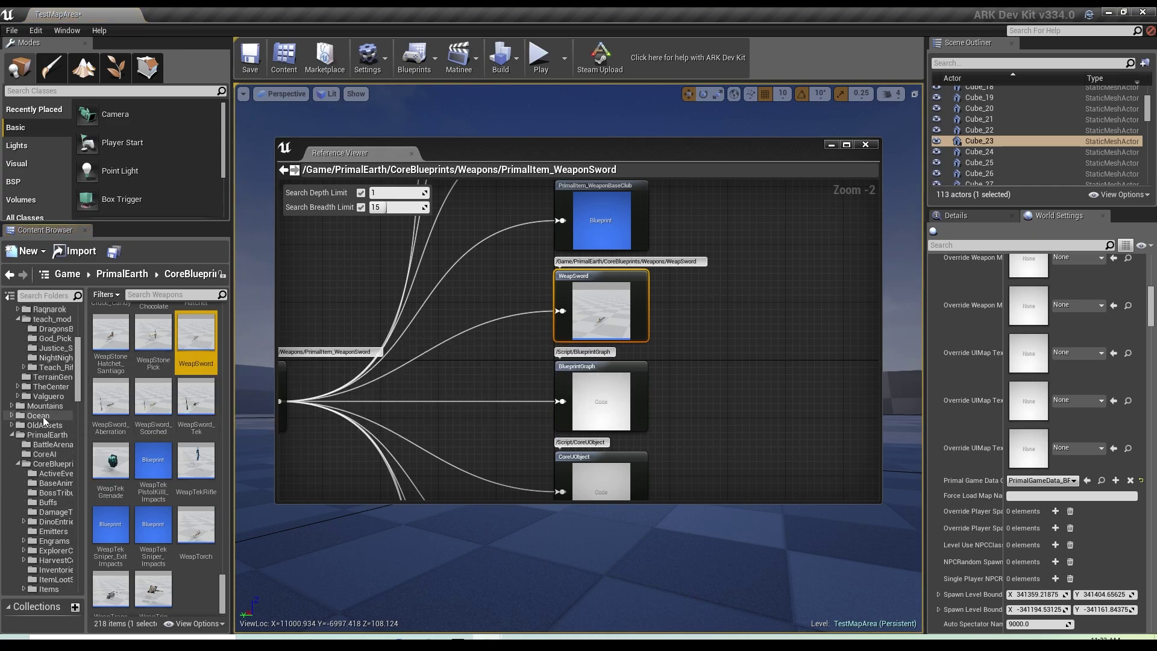
{"action": "left_click_drag", "start_coordinate": [188, 338], "coordinate": [60, 429]}
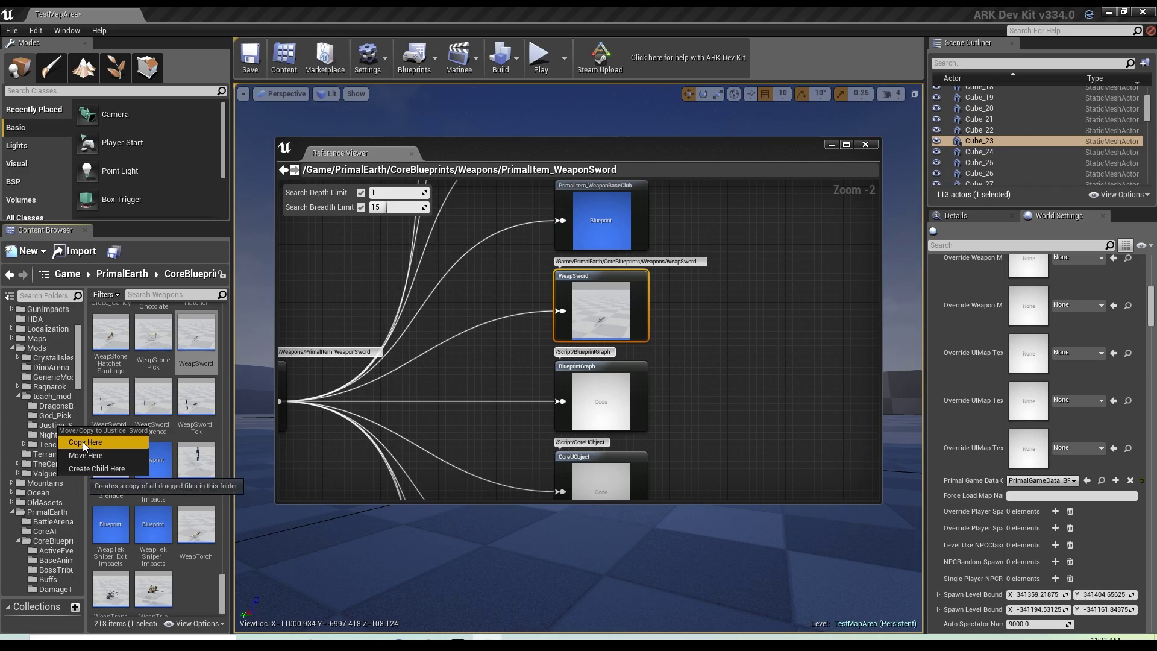
{"action": "left_click", "coordinate": [82, 442]}
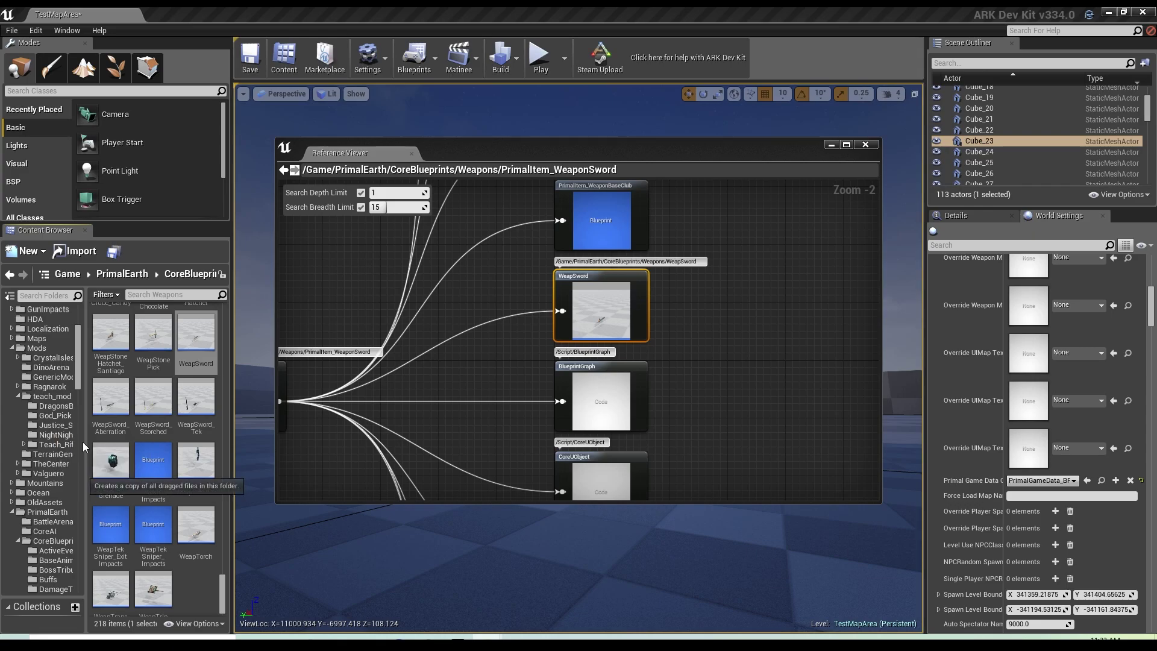
Examine the remaining assets linked to PrimalItem_WeaponSword in the Reference Viewer, on both the referenced and referencing sides
{"action": "right_click", "coordinate": [727, 246]}
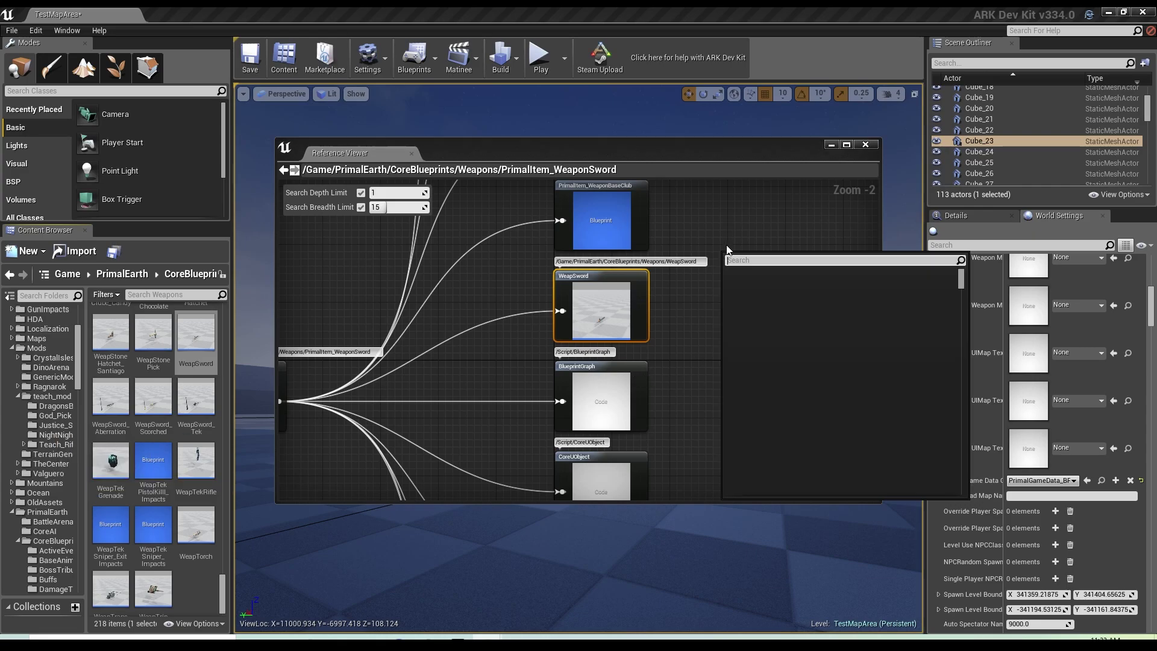
{"action": "left_click", "coordinate": [759, 252]}
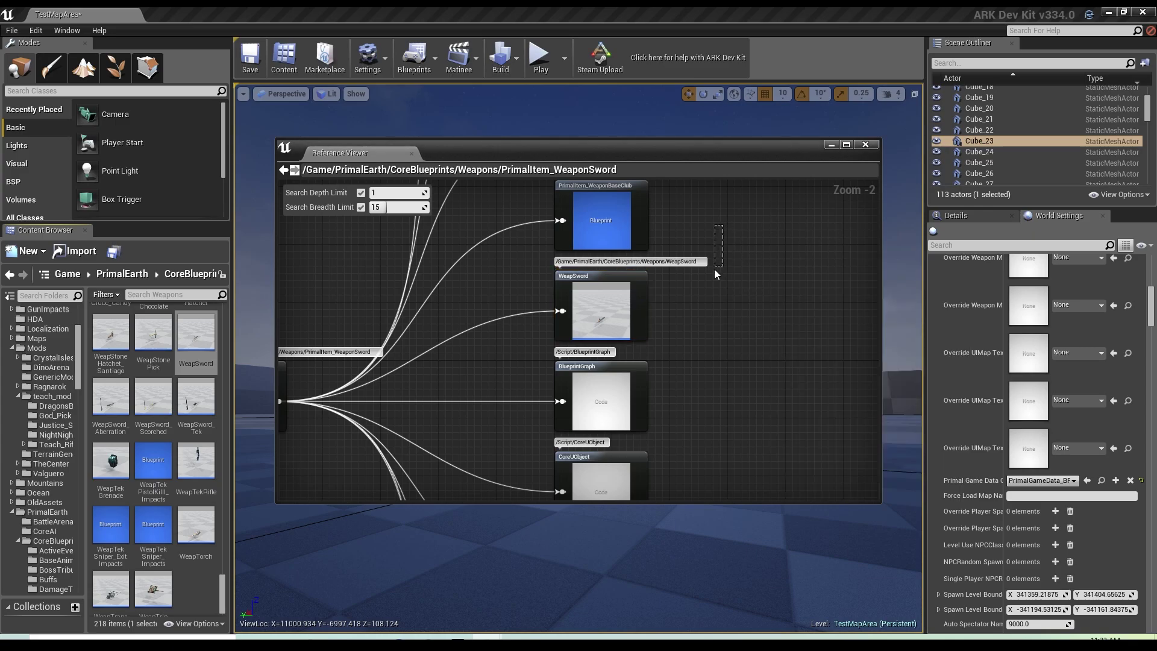
{"action": "right_click_drag", "start_coordinate": [730, 229], "coordinate": [693, 211]}
{"action": "right_click_drag", "start_coordinate": [697, 421], "coordinate": [703, 228]}
{"action": "right_click_drag", "start_coordinate": [694, 343], "coordinate": [700, 217]}
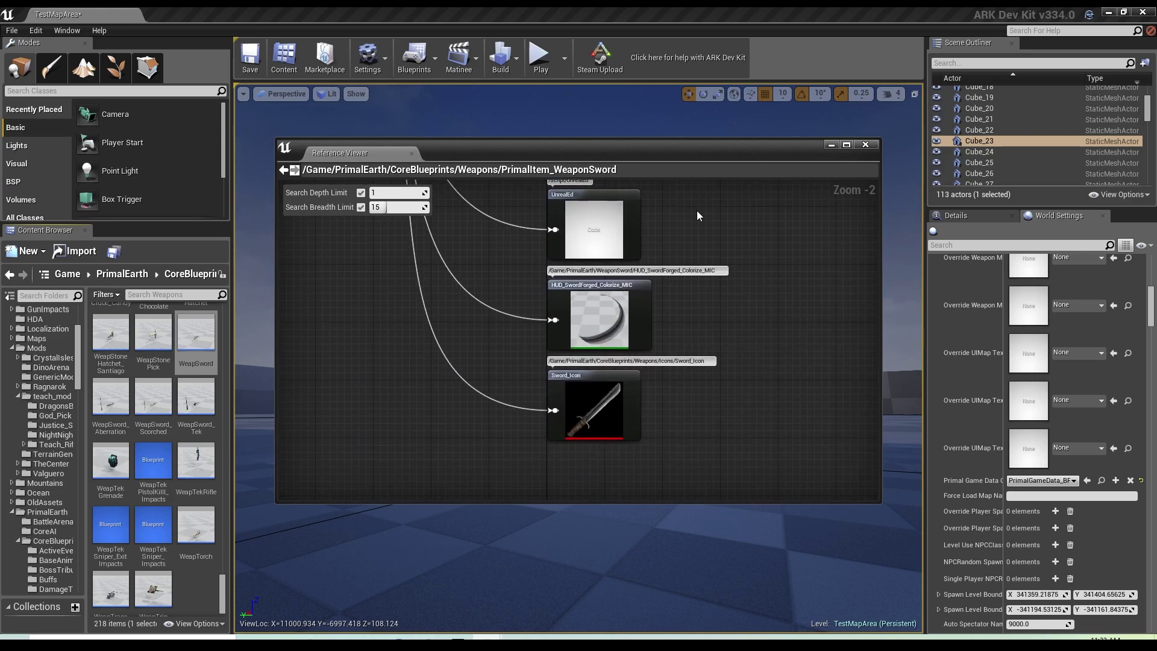
{"action": "right_click_drag", "start_coordinate": [710, 339], "coordinate": [850, 385]}
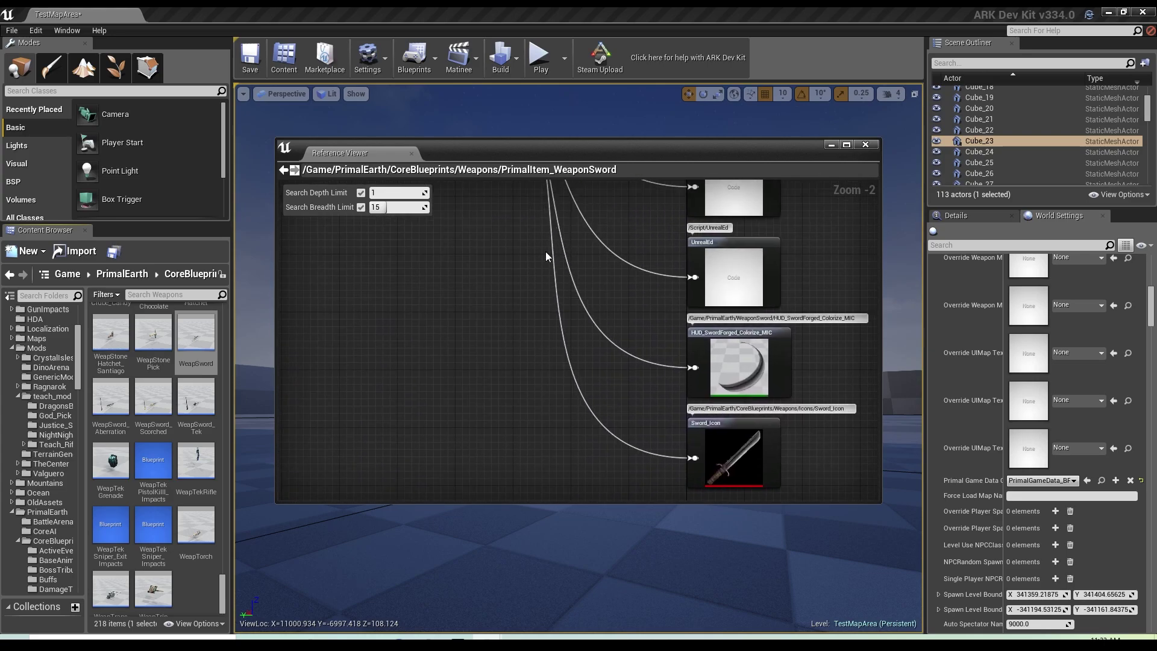
{"action": "right_click_drag", "start_coordinate": [545, 252], "coordinate": [518, 352]}
{"action": "right_click_drag", "start_coordinate": [545, 254], "coordinate": [622, 482]}
{"action": "right_click_drag", "start_coordinate": [601, 291], "coordinate": [594, 188]}
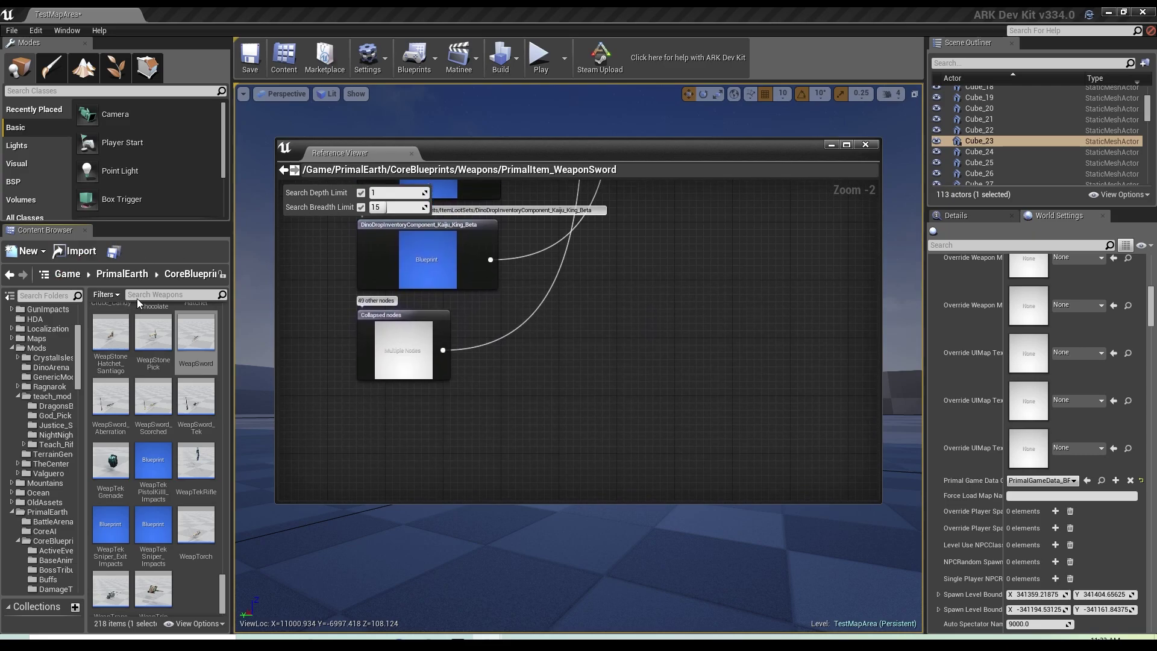
Search the whole Game folder for "engramentry_swo" and copy the EngramEntry_Sword blueprint into the Justice_Sword folder
{"action": "left_click", "coordinate": [64, 274]}
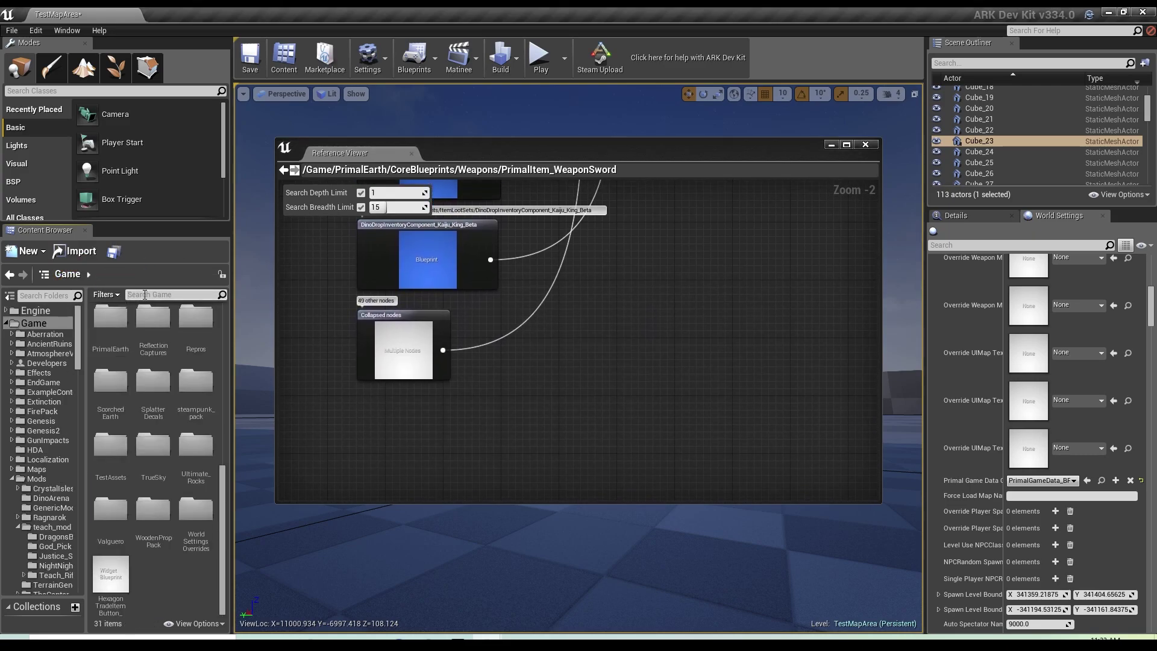
{"action": "type", "text": "engramentr"}
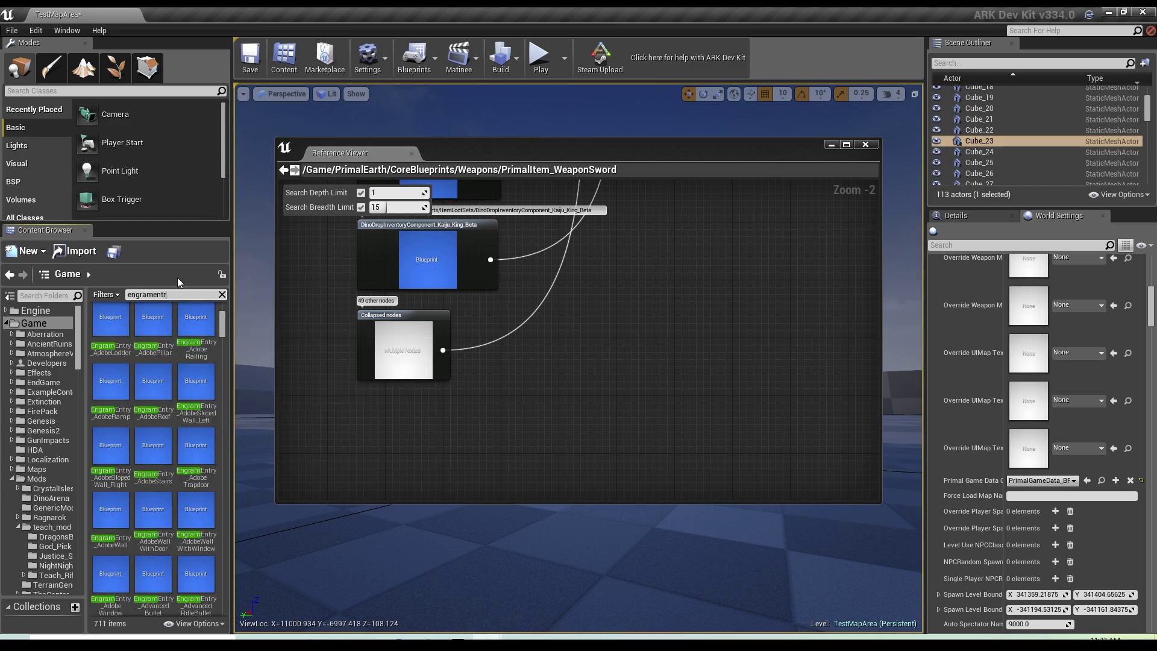
{"action": "type", "text": "y_swo"}
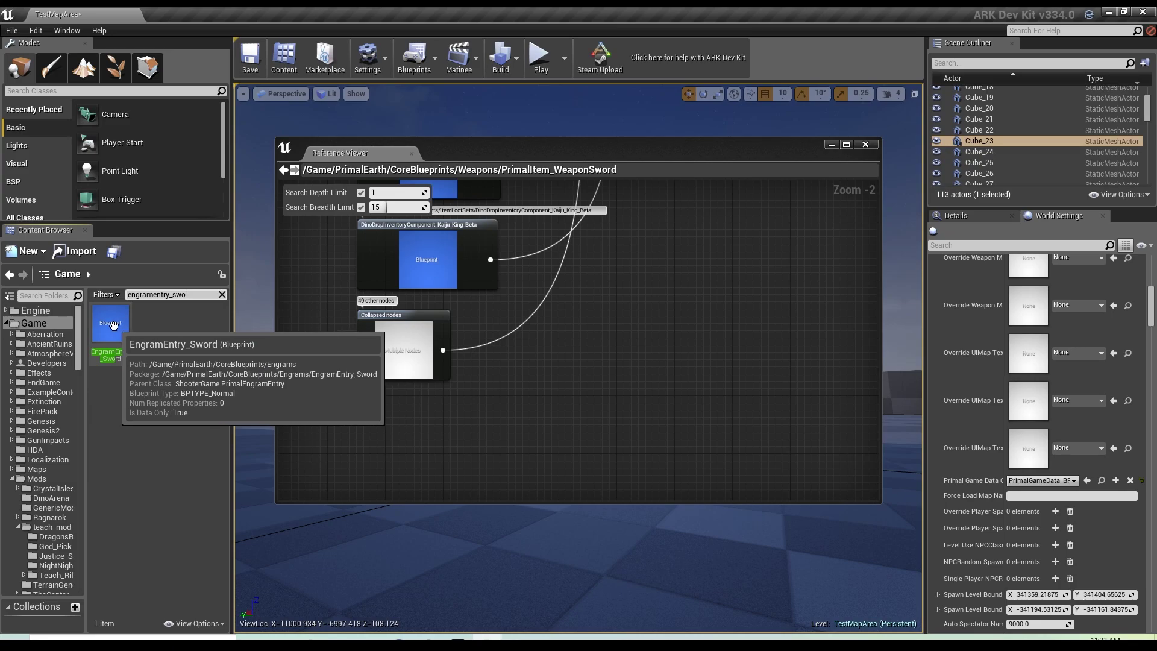
{"action": "left_click_drag", "start_coordinate": [126, 321], "coordinate": [58, 559]}
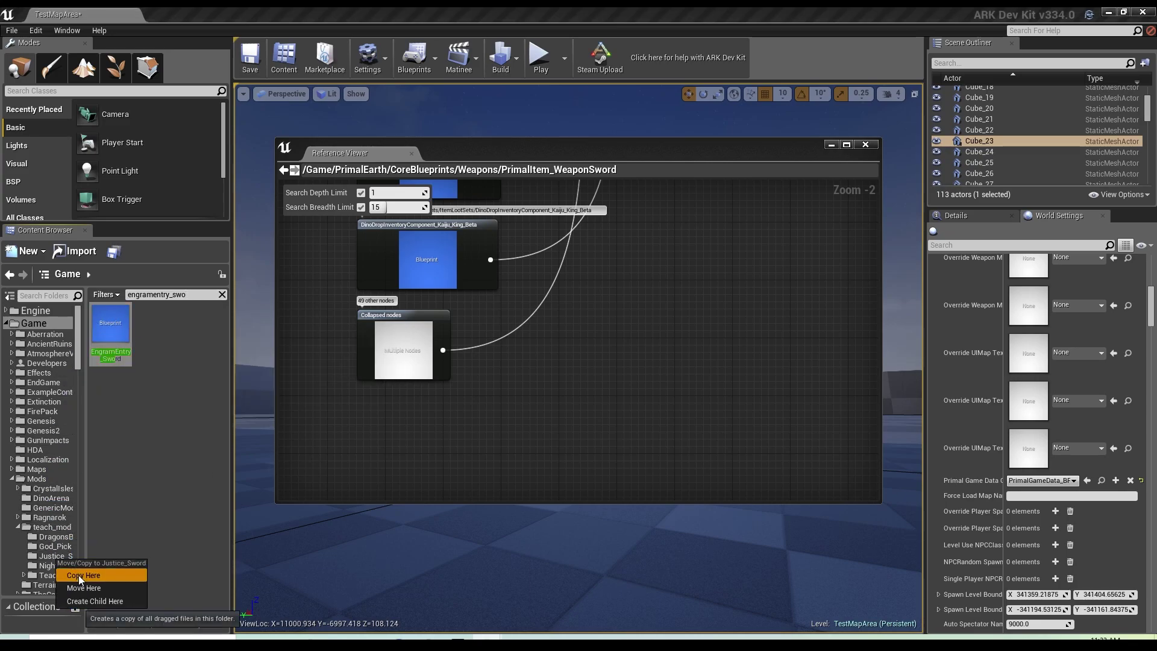
{"action": "left_click", "coordinate": [69, 567]}
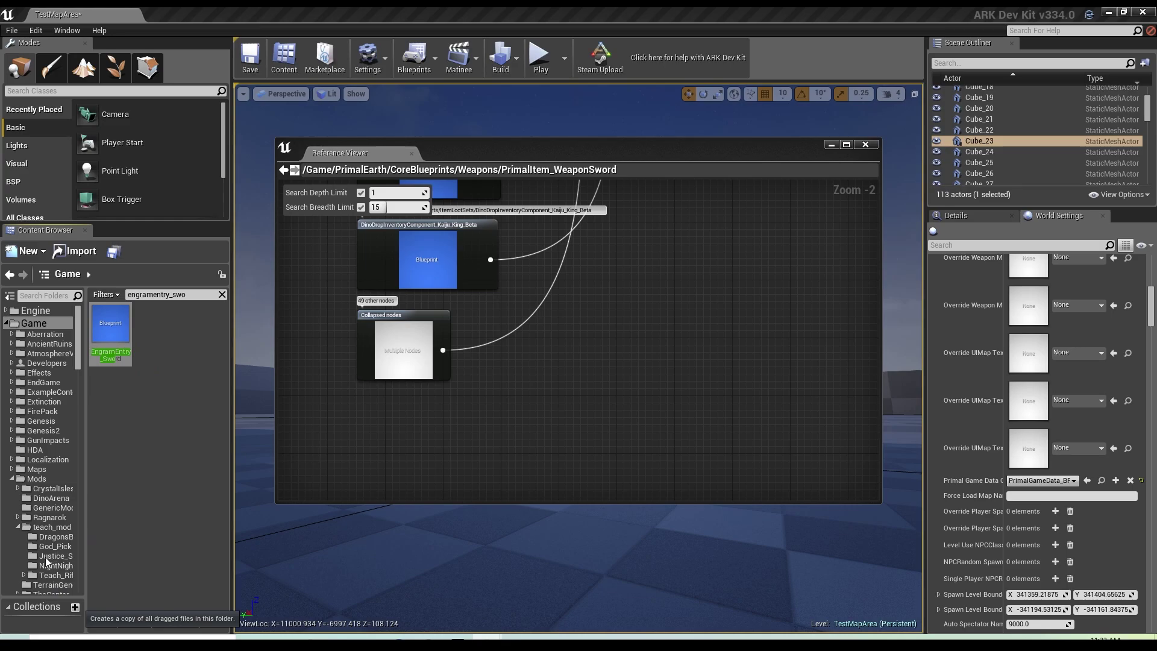
Show all assets in the Justice_Sword folder without a search filter and close the Reference Viewer
{"action": "left_click", "coordinate": [51, 555]}
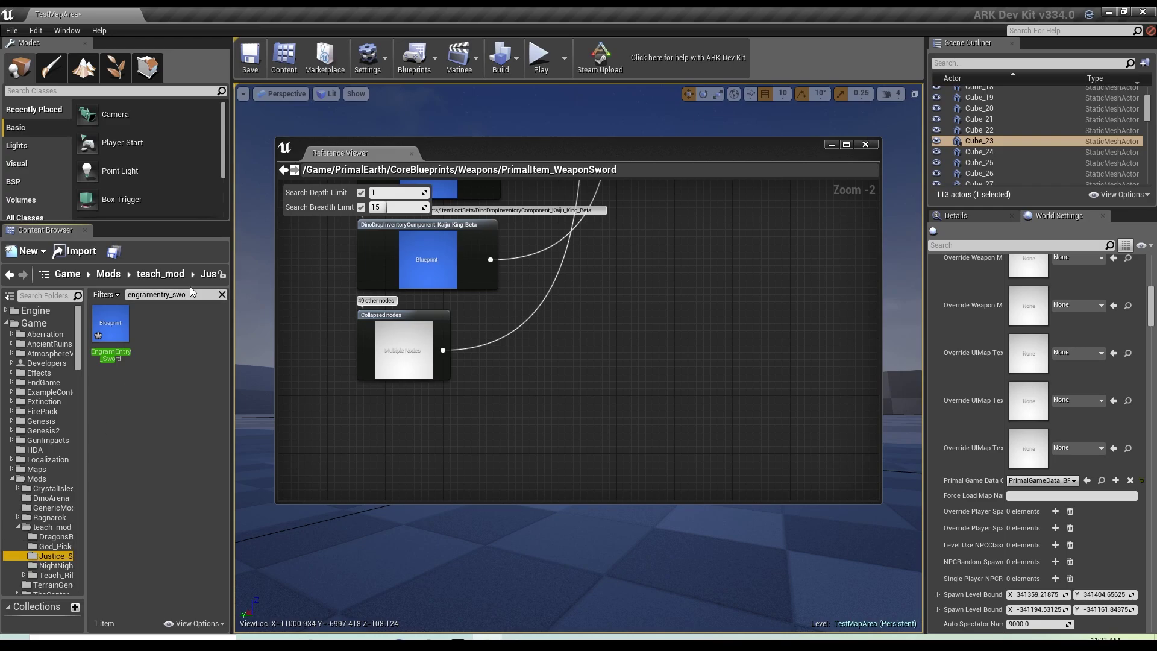
{"action": "left_click", "coordinate": [222, 294]}
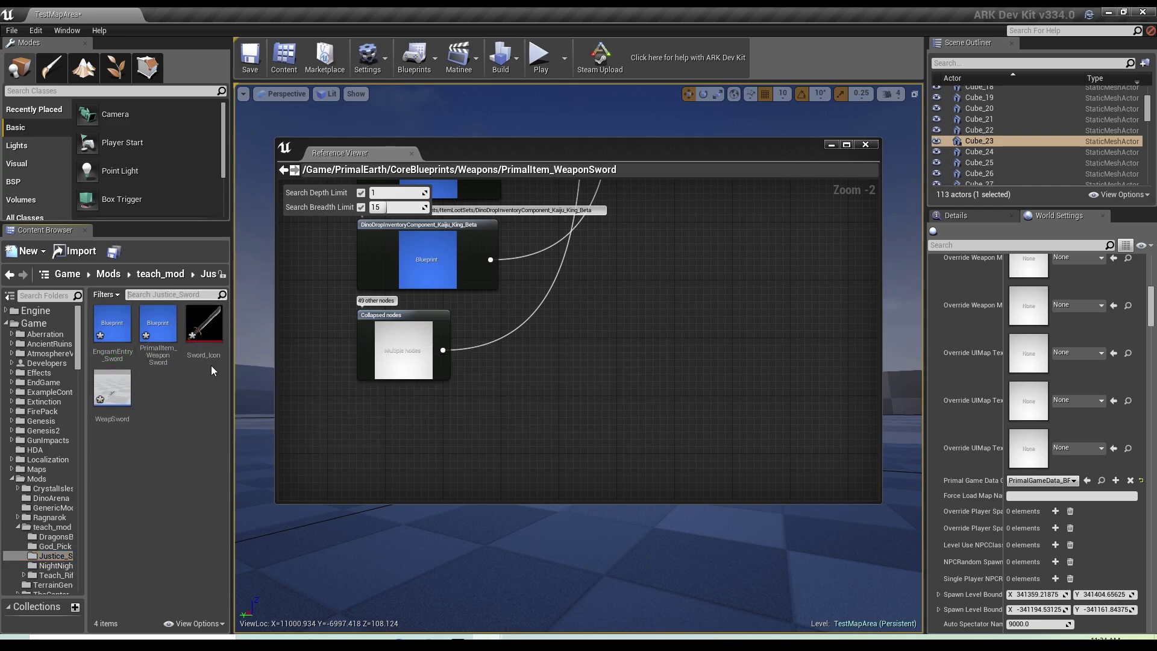
{"action": "left_click", "coordinate": [871, 146]}
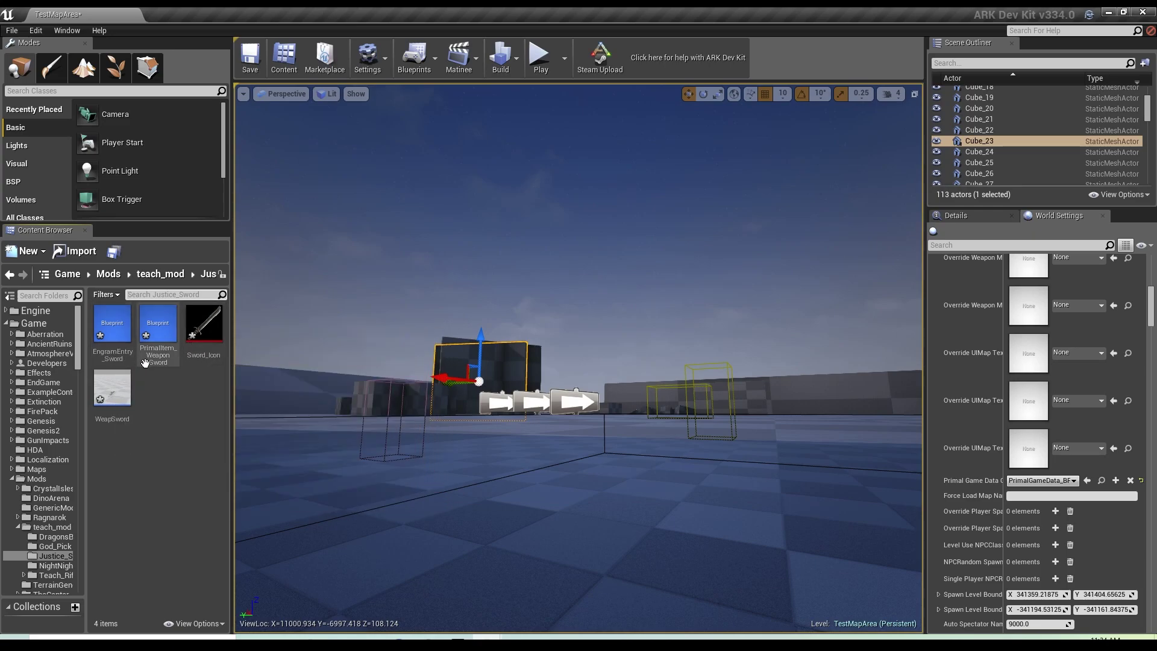
Rename the copied Sword_Icon texture in the Justice_Sword folder to Sword_Icon_Justice
{"action": "mouse_move", "coordinate": [109, 406]}
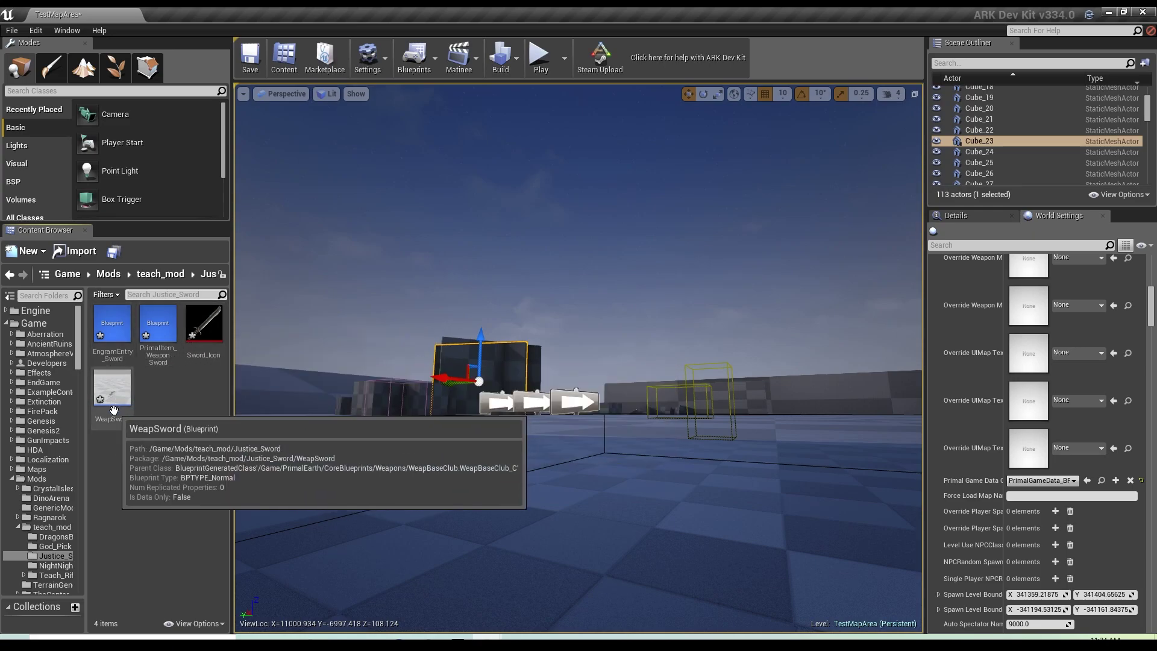
{"action": "mouse_move", "coordinate": [141, 324]}
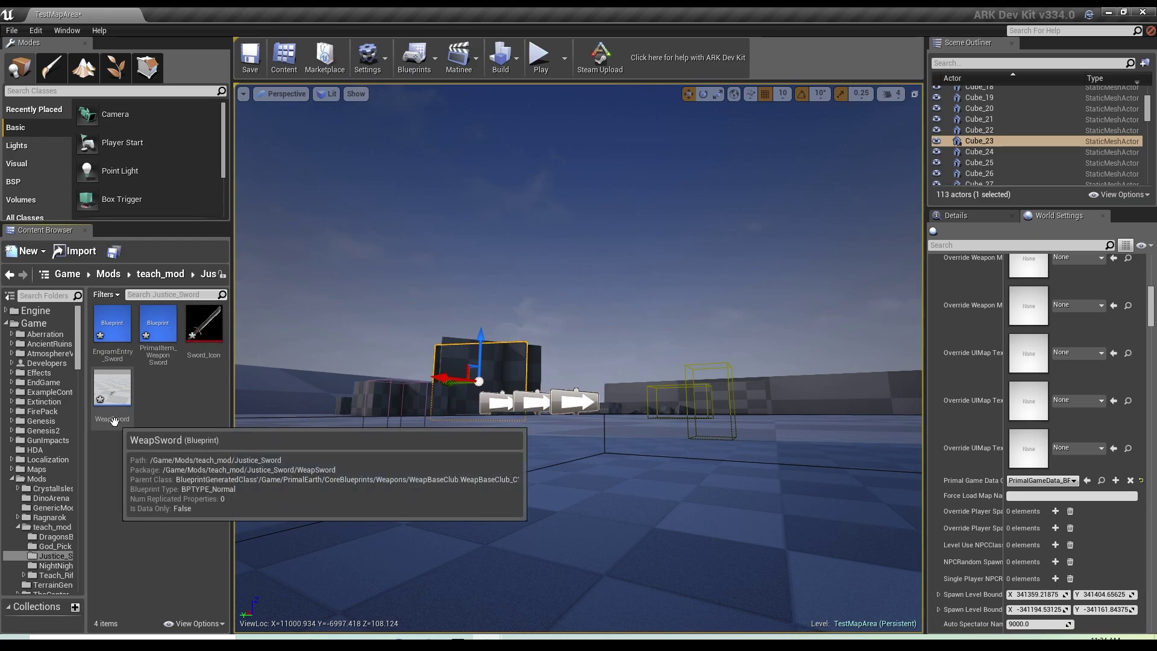
{"action": "mouse_move", "coordinate": [216, 334]}
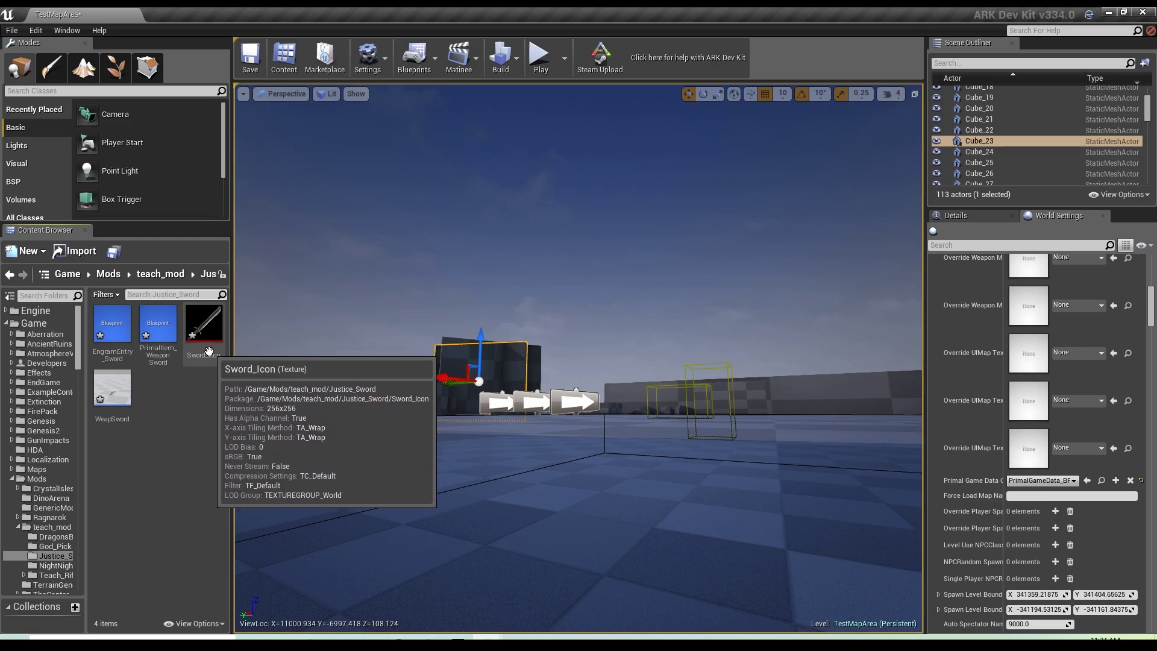
{"action": "right_click", "coordinate": [209, 357]}
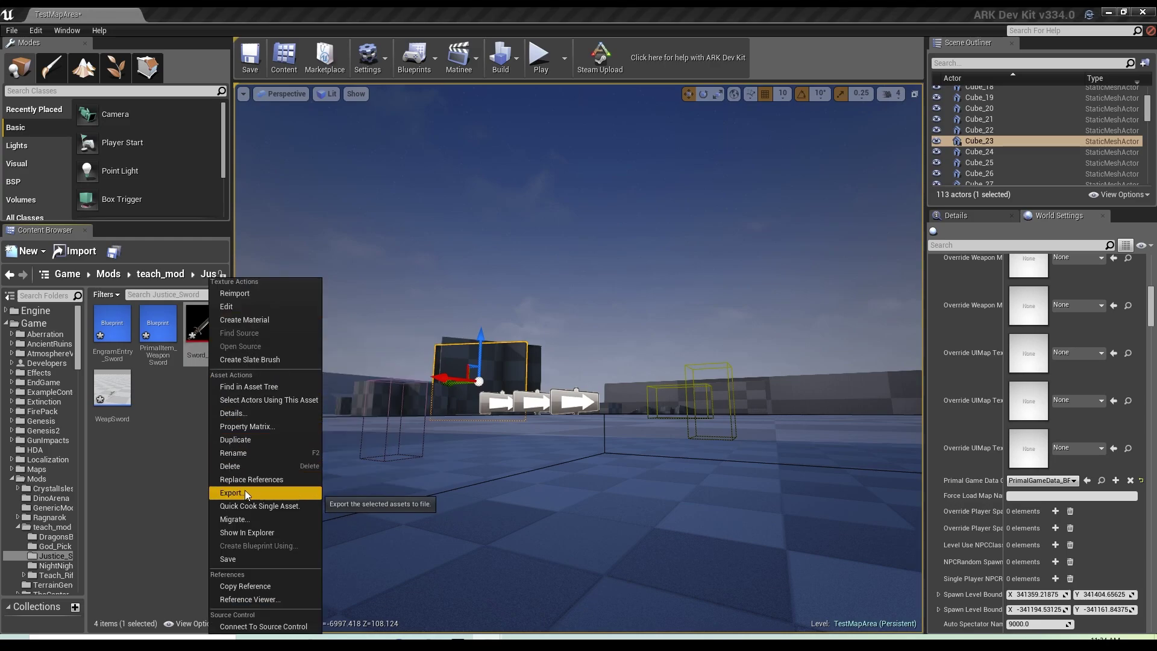
{"action": "left_click", "coordinate": [246, 454]}
{"action": "left_click", "coordinate": [219, 356]}
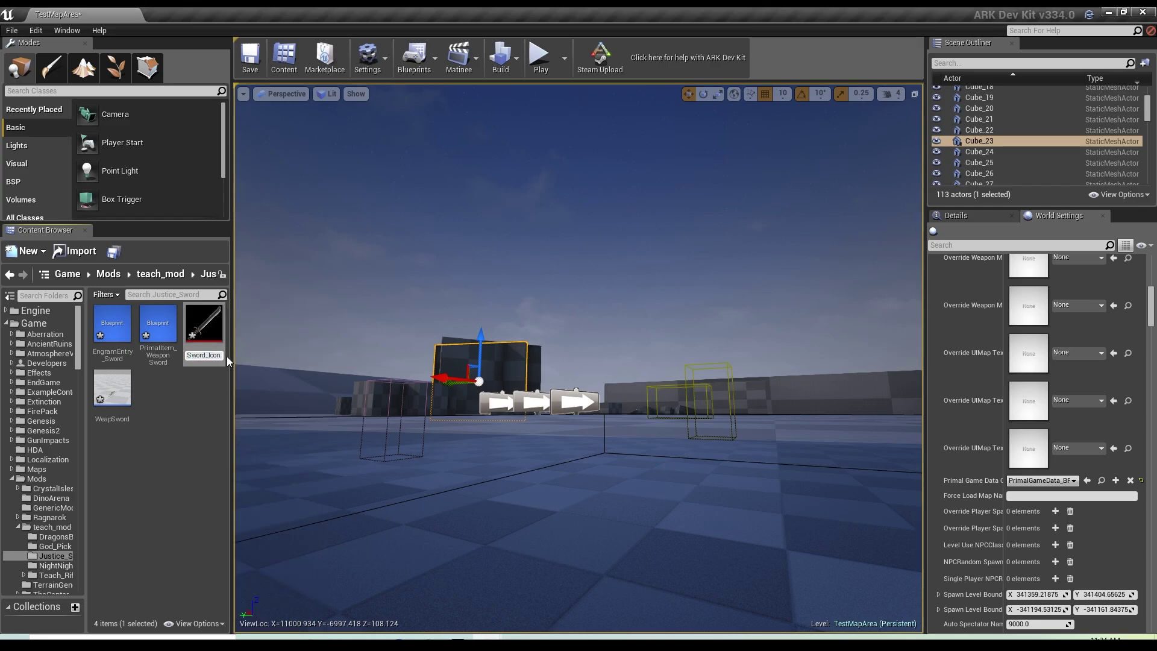
{"action": "type", "text": "_Justice"}
{"action": "key", "text": "Return"}
Rename the copied WeapSword blueprint to WeapSword_Justice
{"action": "right_click", "coordinate": [121, 419]}
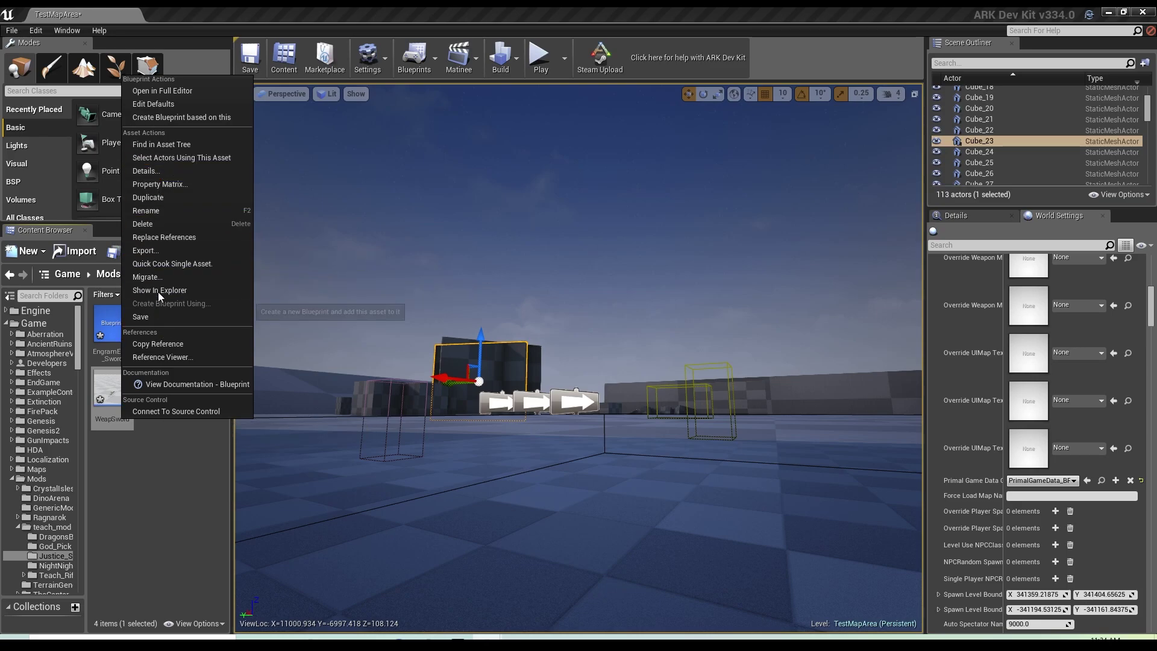
{"action": "left_click", "coordinate": [152, 211]}
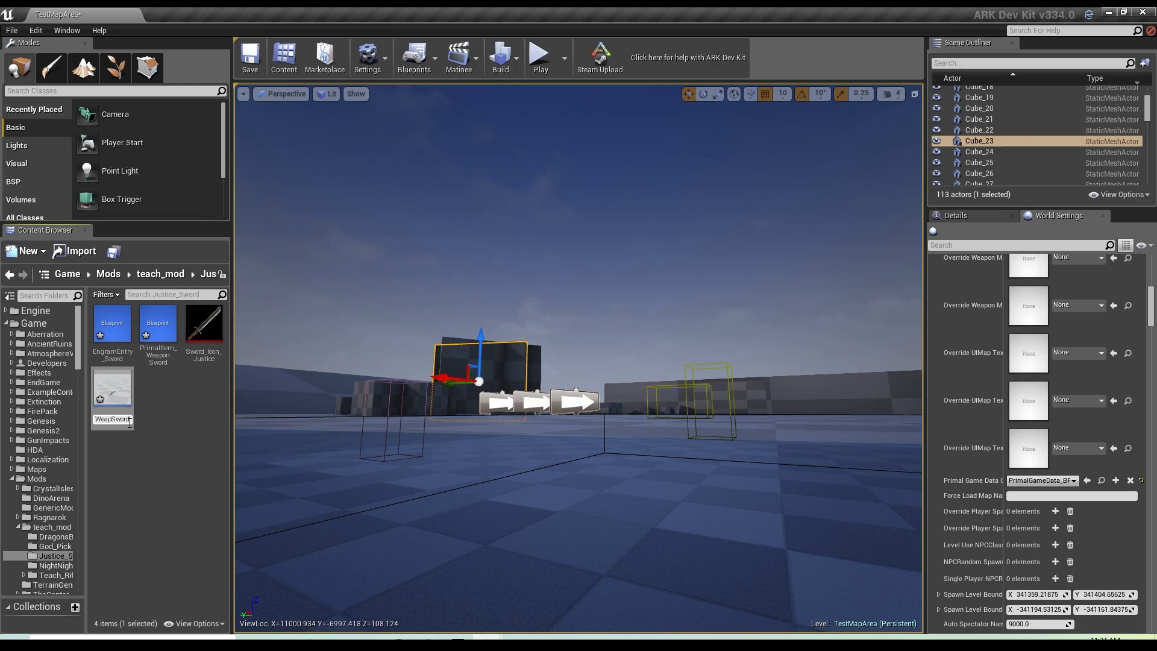
{"action": "type", "text": "_Justice"}
{"action": "key", "text": "Return"}
Rename the copied PrimalItem_WeaponSword blueprint to PrimalItem_WeaponSword_Justice
{"action": "right_click", "coordinate": [160, 349]}
{"action": "left_click", "coordinate": [194, 414]}
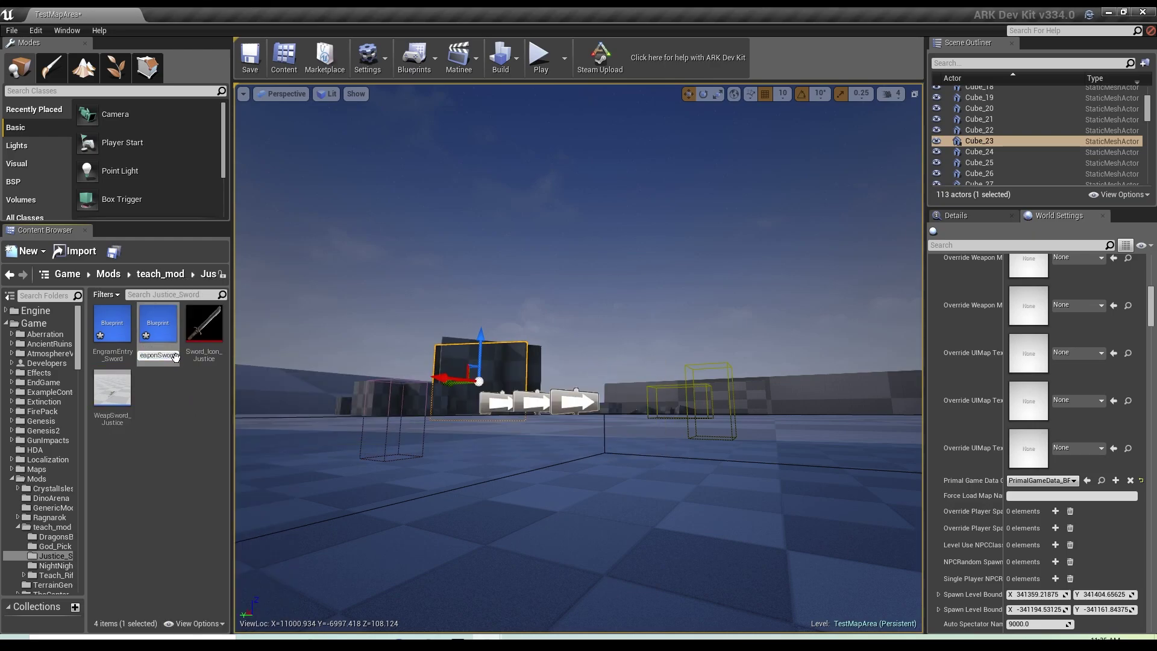
{"action": "type", "text": "_Justice"}
{"action": "key", "text": "Return"}
Rename the copied EngramEntry_Sword blueprint to EngramEntry_Sword_Justice
{"action": "left_click", "coordinate": [116, 351]}
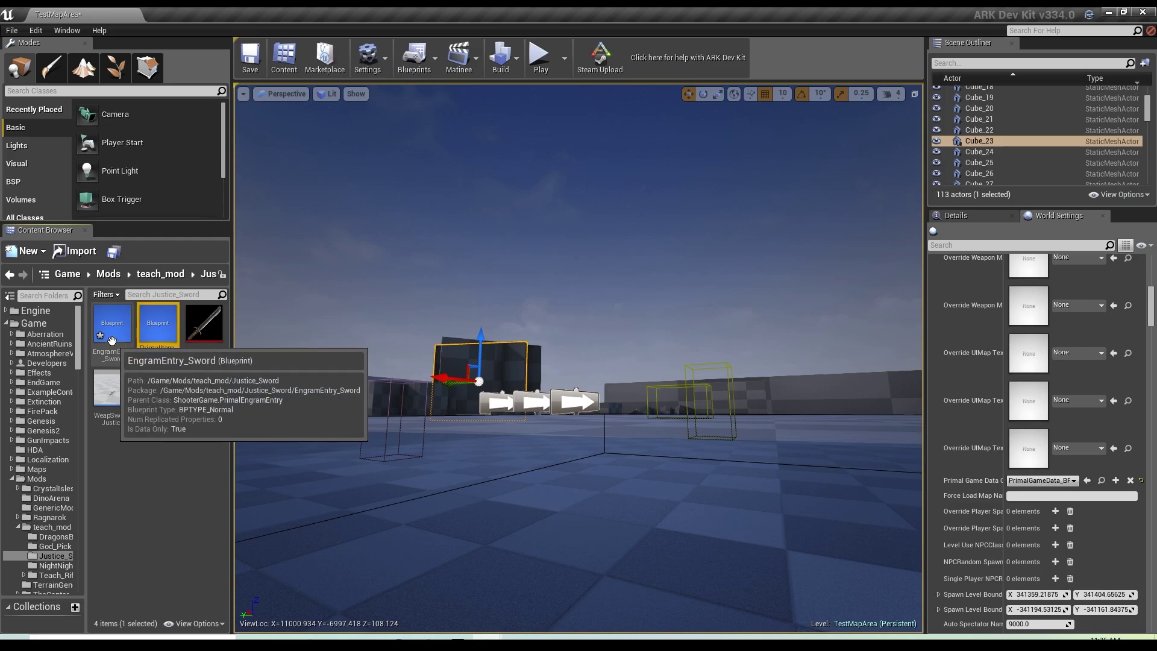
{"action": "right_click", "coordinate": [114, 350]}
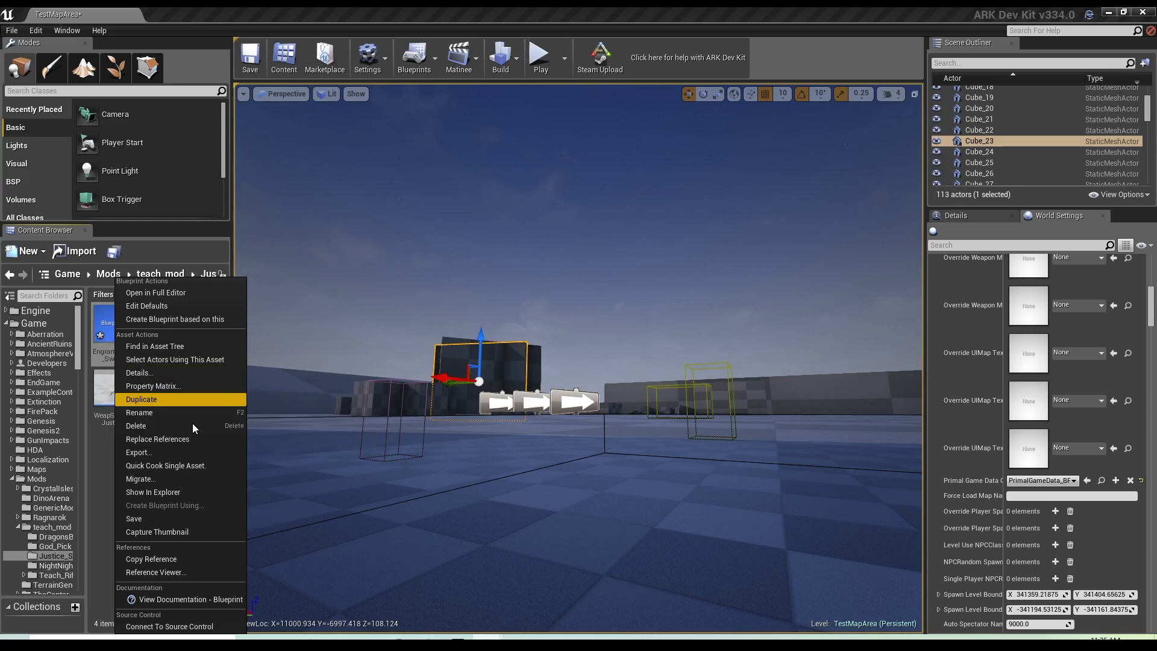
{"action": "left_click", "coordinate": [161, 407]}
{"action": "key", "text": "End"}
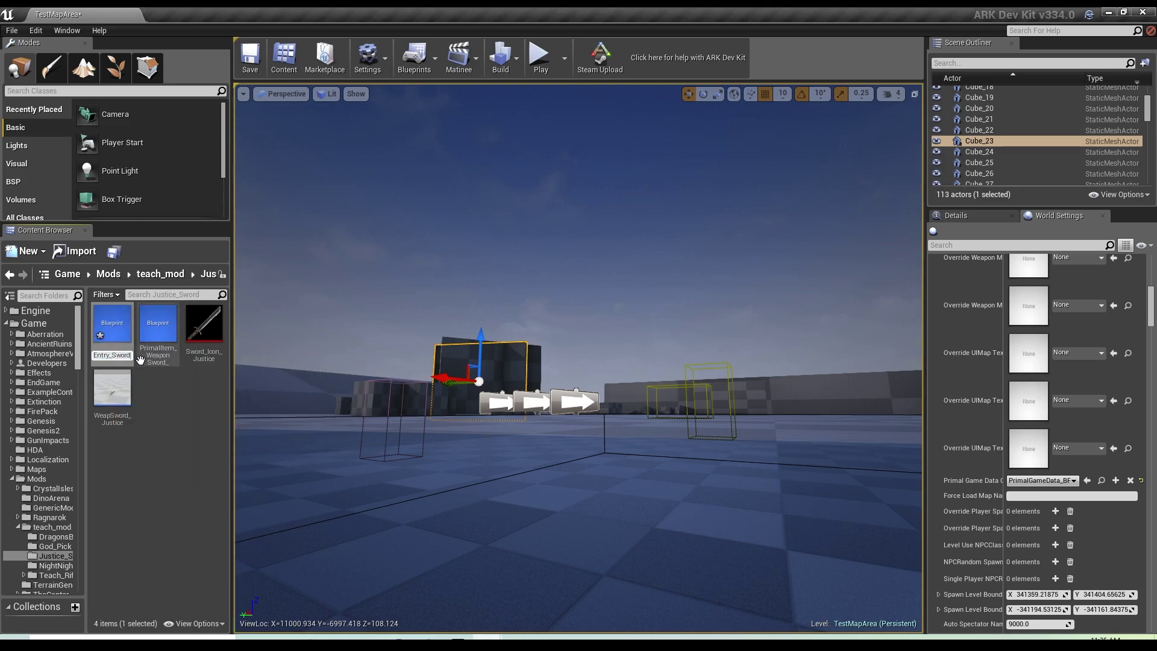
{"action": "type", "text": "_Justice"}
{"action": "key", "text": "Return"}
{"action": "key", "text": "Return"}
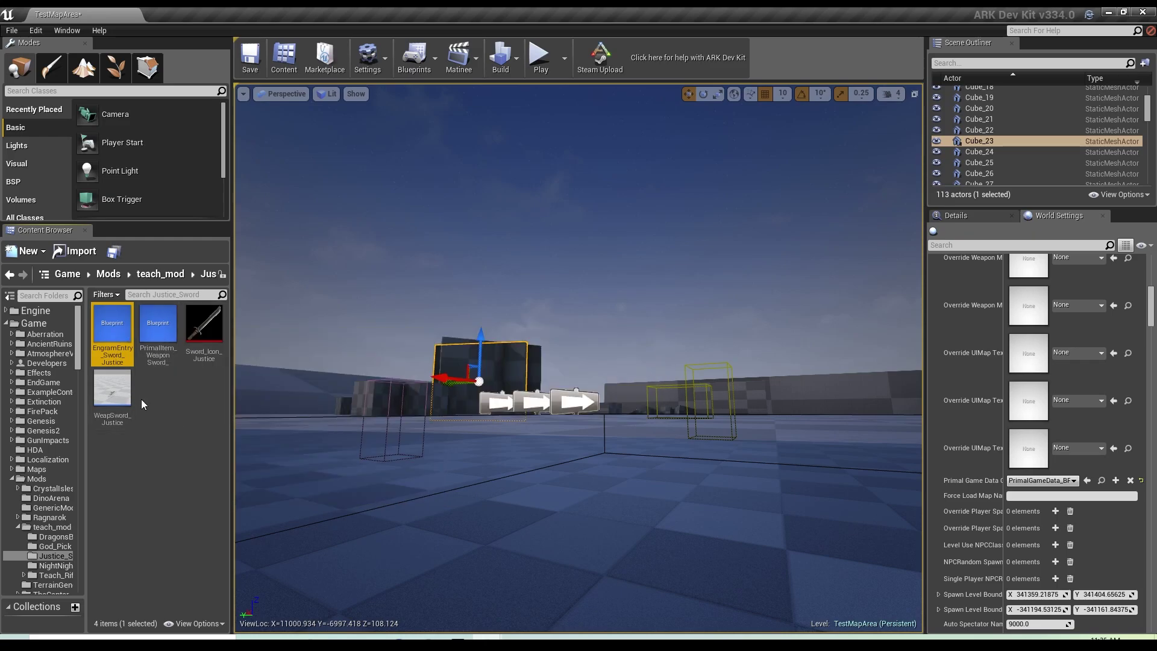
Open the Sword_Icon_Justice texture to view the sword's icon image, then close it
{"action": "double_click", "coordinate": [208, 331]}
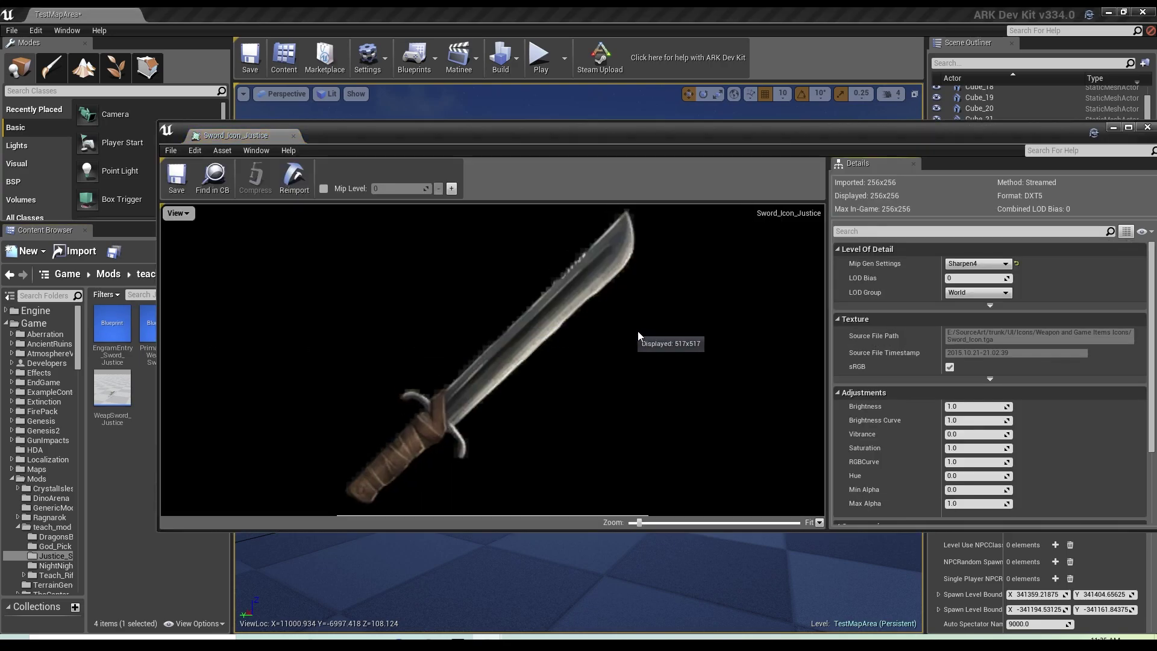
{"action": "scroll", "coordinate": [523, 367], "scroll_direction": "down", "scroll_amount": 1}
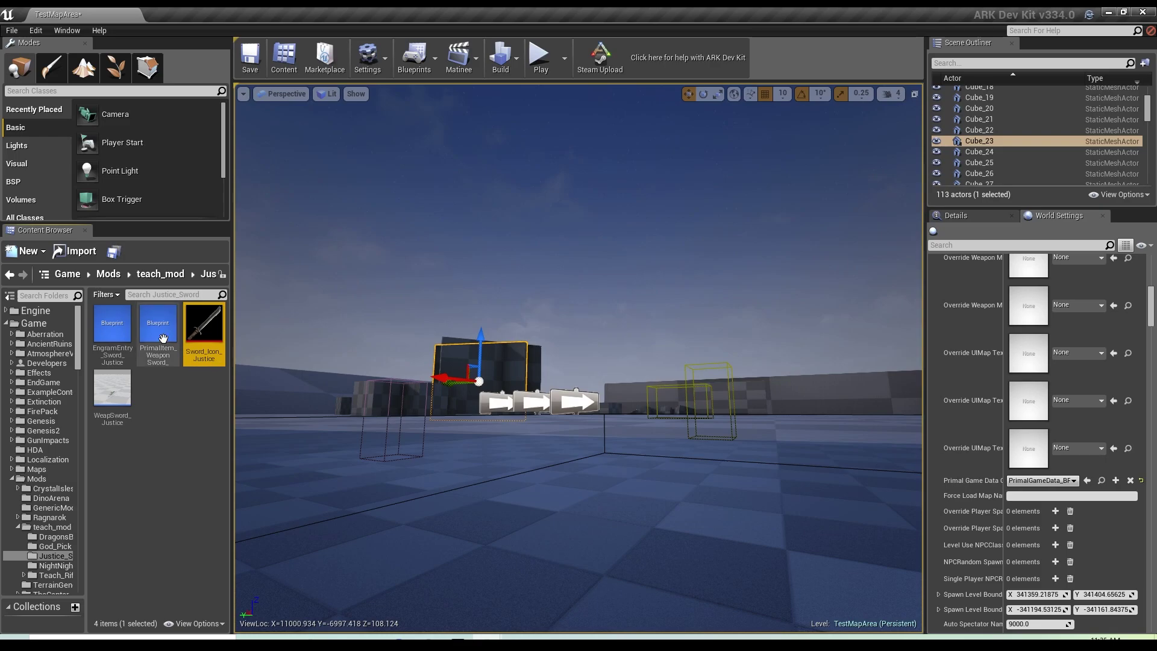
Open the PrimalItem_WeaponSword_Justice blueprint and examine the on/off item options in its defaults
{"action": "left_click", "coordinate": [165, 342]}
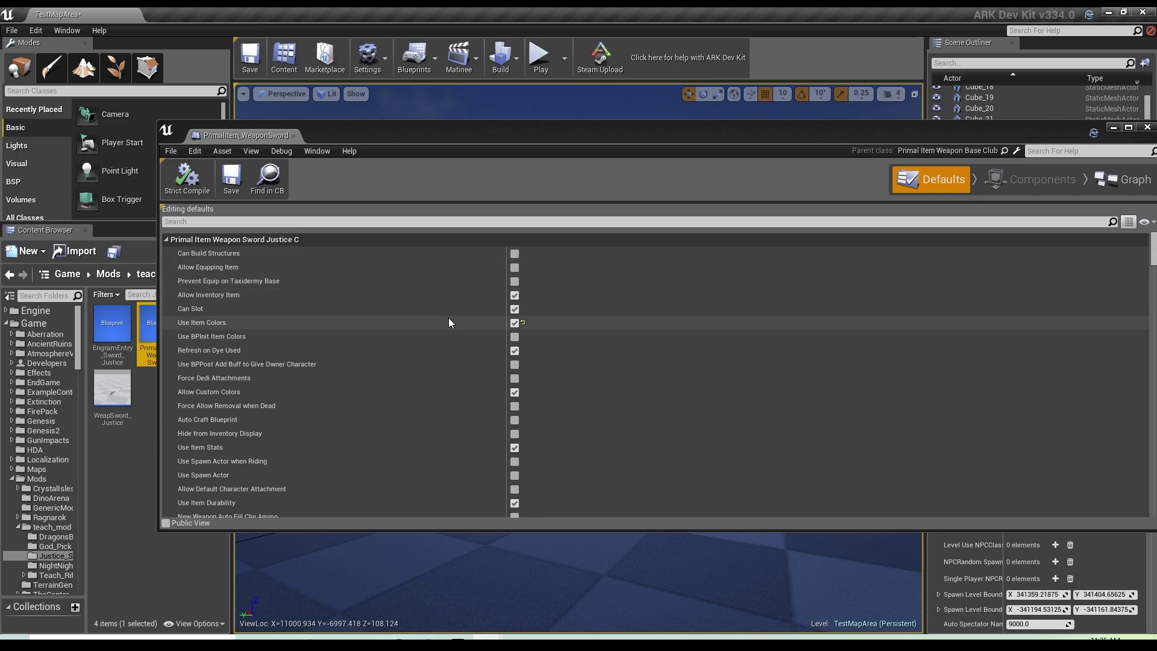
{"action": "scroll", "coordinate": [449, 318], "scroll_direction": "down", "scroll_amount": 3}
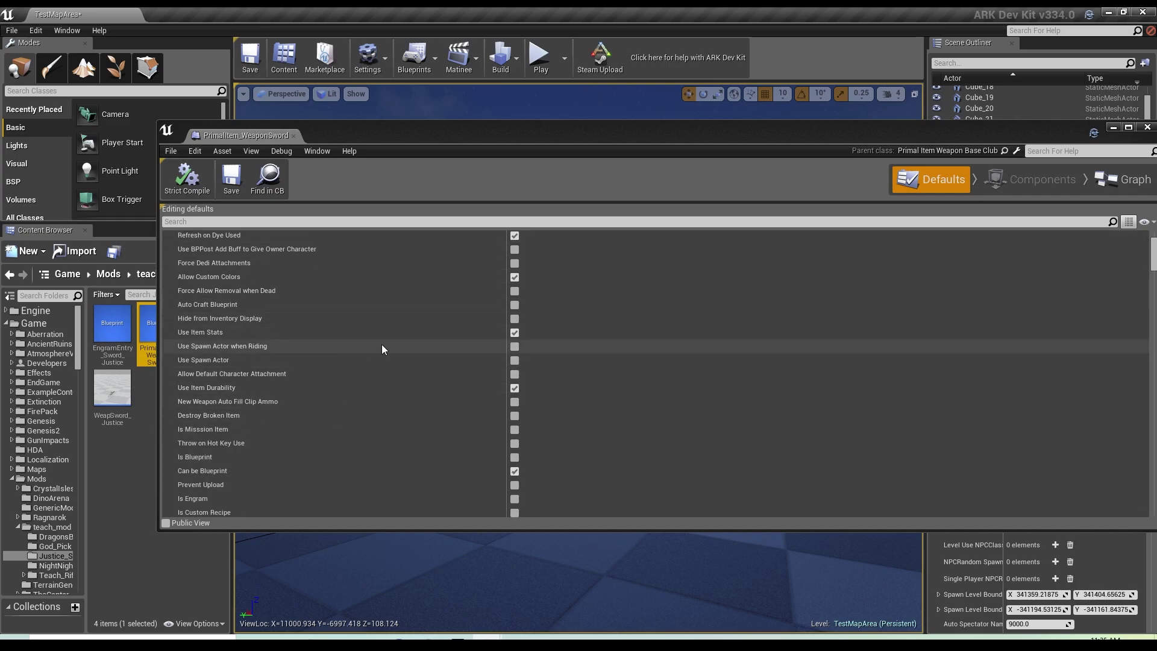
{"action": "scroll", "coordinate": [450, 337], "scroll_direction": "down", "scroll_amount": 2}
{"action": "scroll", "coordinate": [450, 337], "scroll_direction": "down", "scroll_amount": 1}
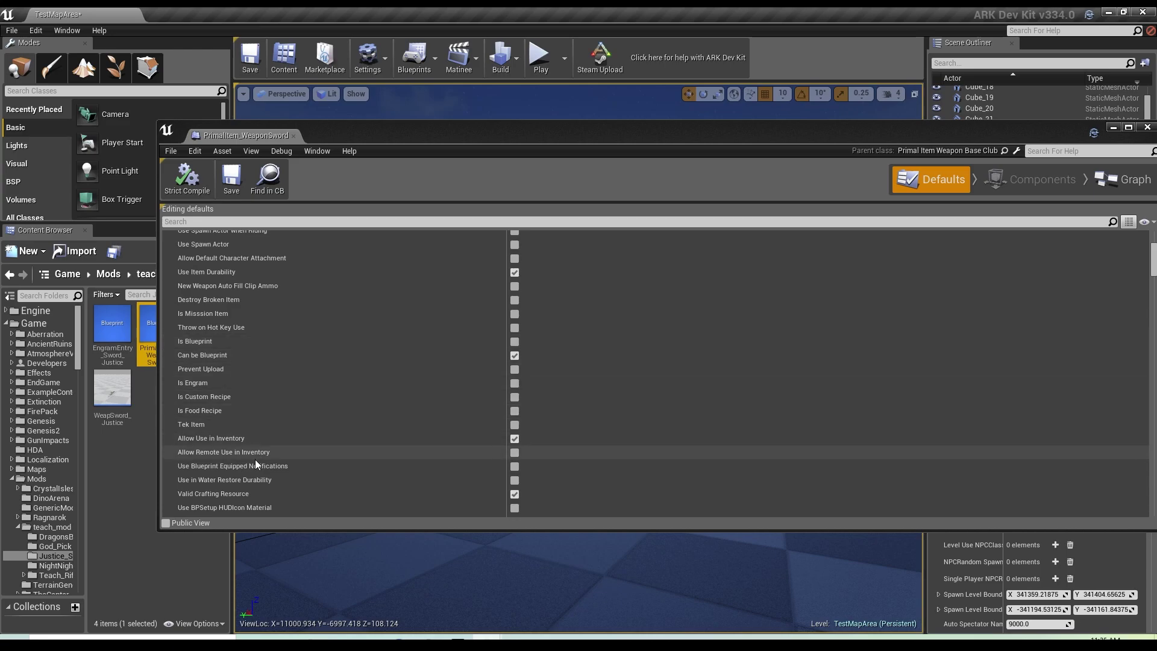
{"action": "scroll", "coordinate": [500, 304], "scroll_direction": "up", "scroll_amount": 5}
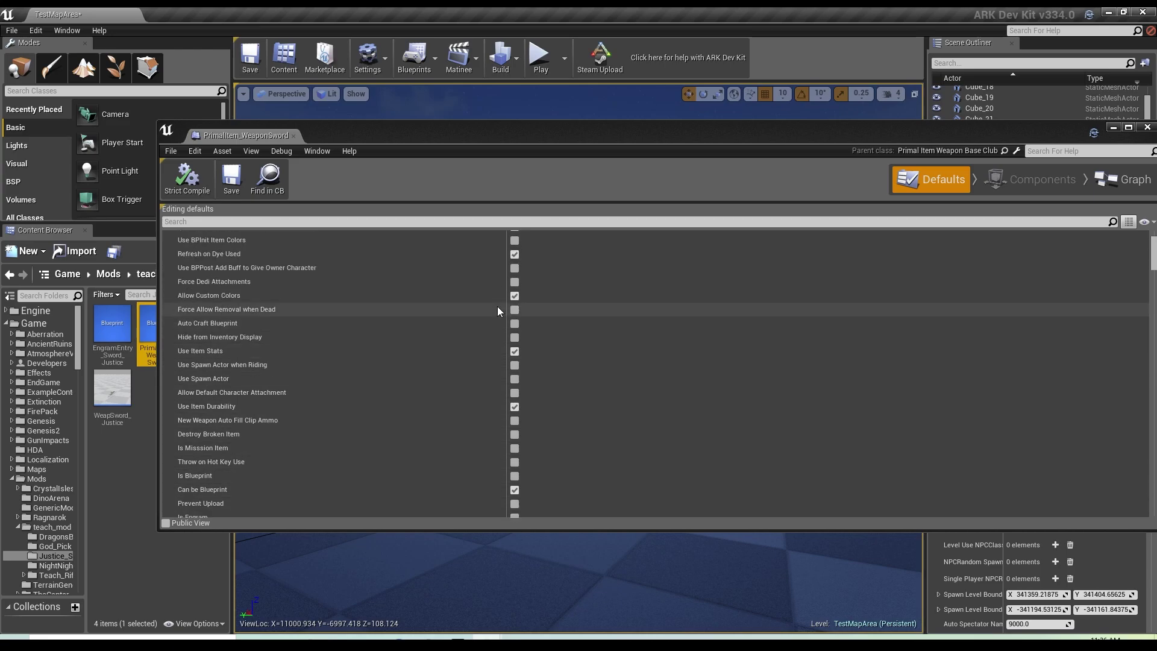
{"action": "scroll", "coordinate": [497, 311], "scroll_direction": "up", "scroll_amount": 1}
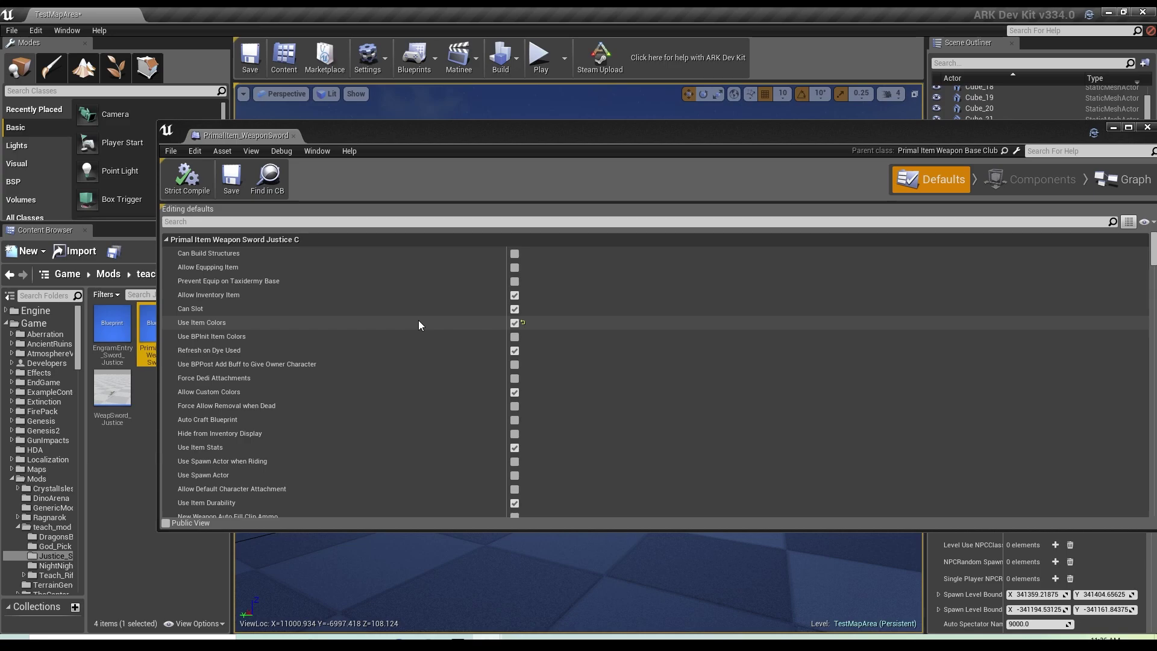
{"action": "scroll", "coordinate": [416, 328], "scroll_direction": "down", "scroll_amount": 1}
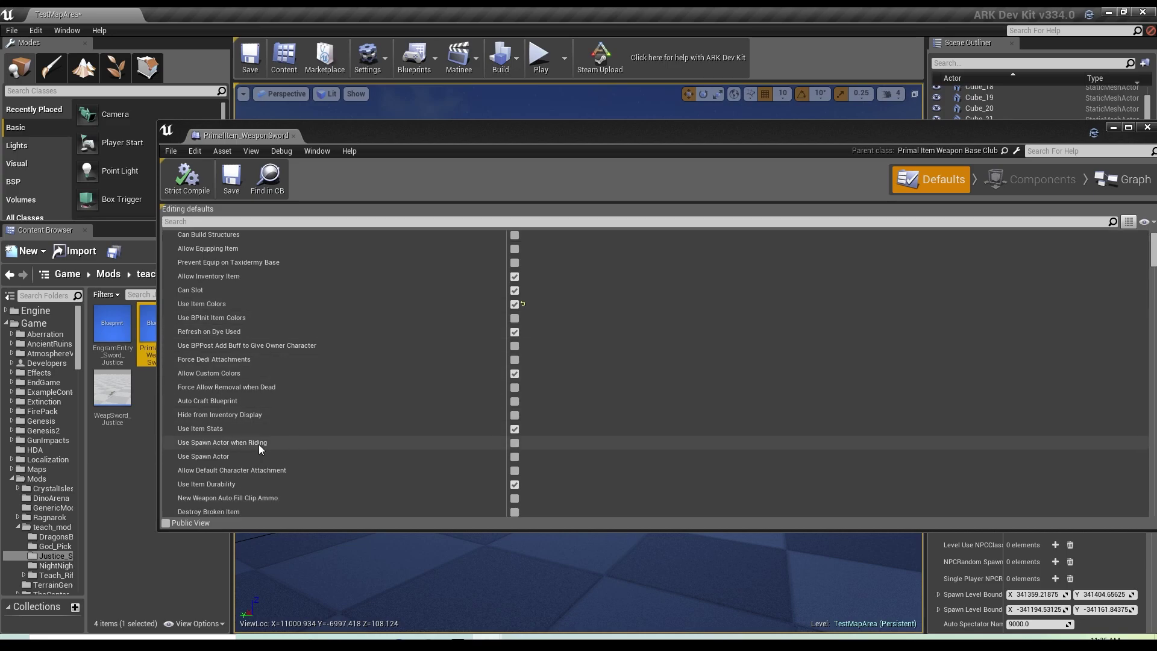
{"action": "scroll", "coordinate": [449, 432], "scroll_direction": "down", "scroll_amount": 1}
{"action": "scroll", "coordinate": [453, 435], "scroll_direction": "down", "scroll_amount": 1}
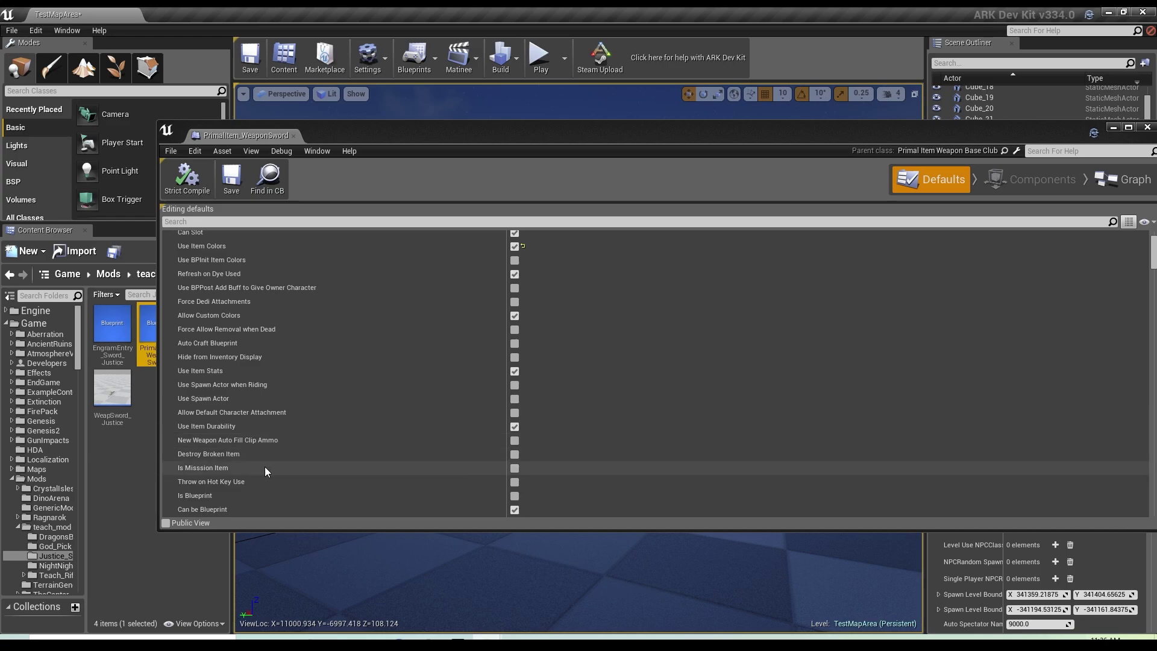
{"action": "scroll", "coordinate": [404, 451], "scroll_direction": "down", "scroll_amount": 1}
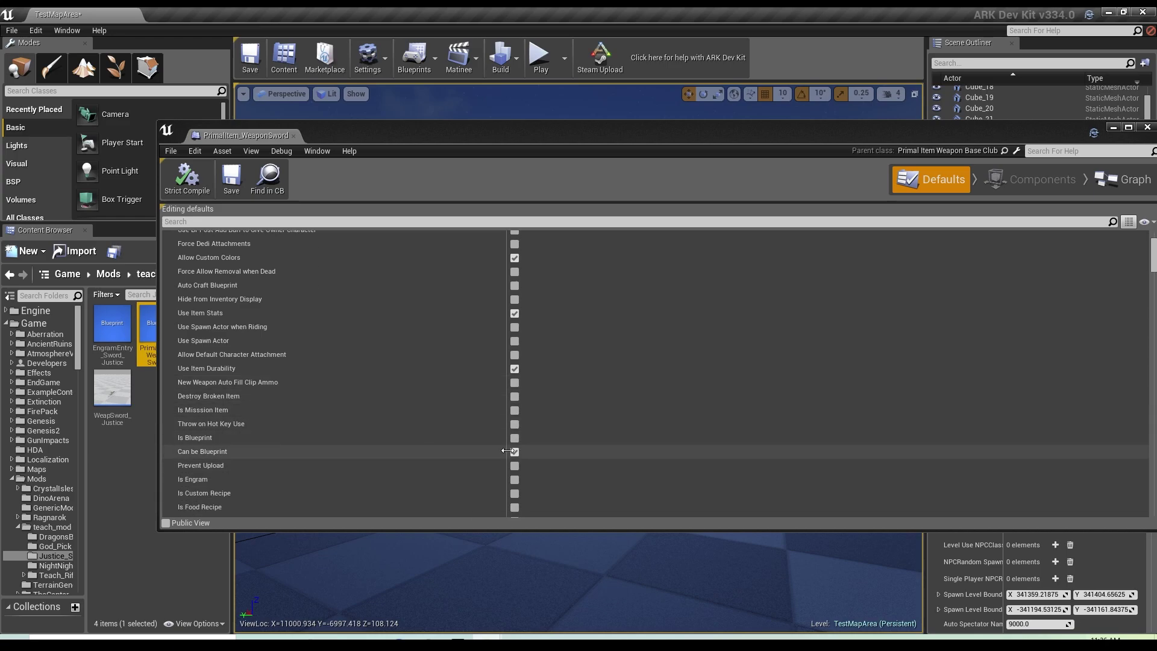
{"action": "scroll", "coordinate": [402, 440], "scroll_direction": "down", "scroll_amount": 1}
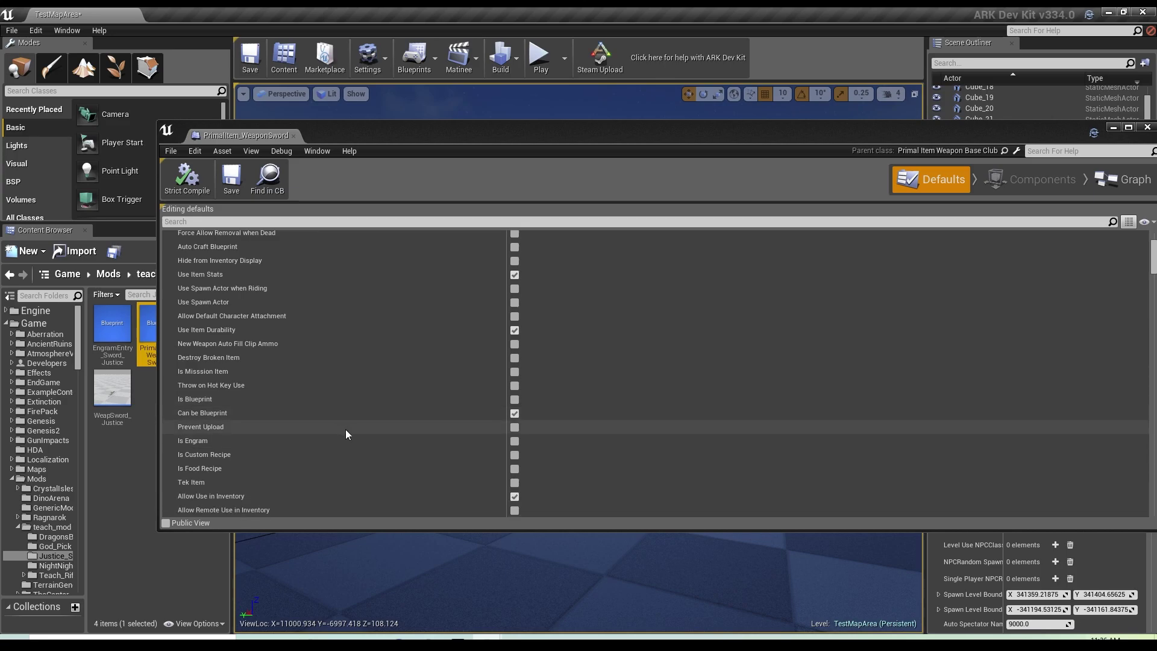
{"action": "scroll", "coordinate": [398, 425], "scroll_direction": "down", "scroll_amount": 4}
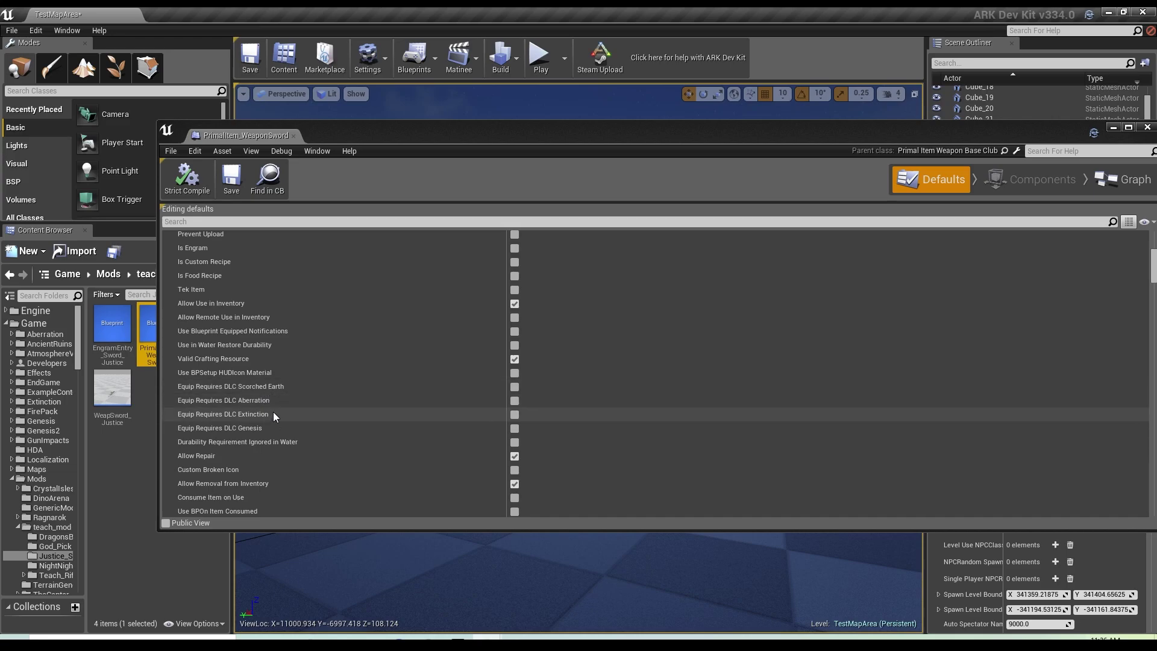
{"action": "scroll", "coordinate": [388, 398], "scroll_direction": "down", "scroll_amount": 1}
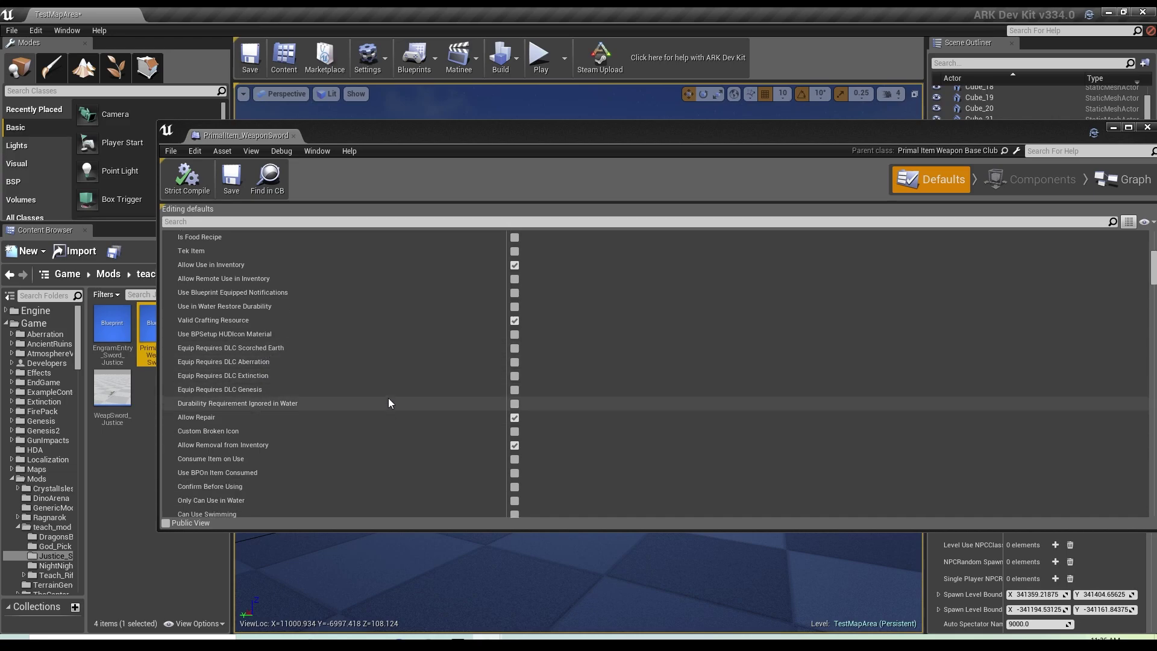
{"action": "scroll", "coordinate": [389, 403], "scroll_direction": "down", "scroll_amount": 1}
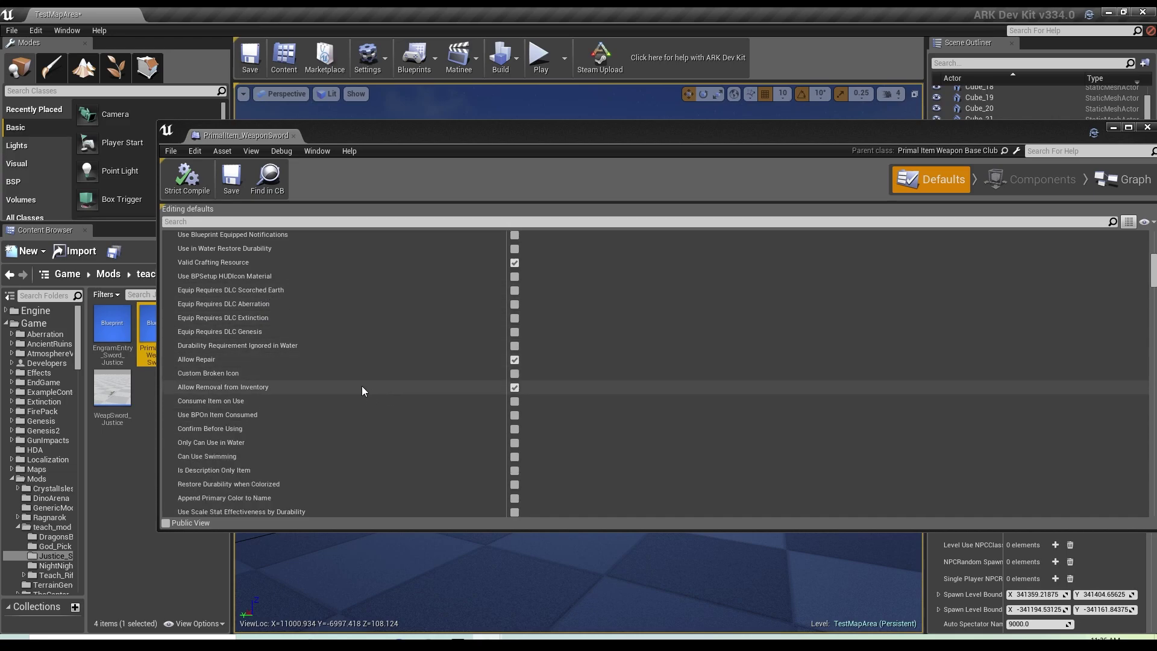
{"action": "scroll", "coordinate": [364, 398], "scroll_direction": "down", "scroll_amount": 5}
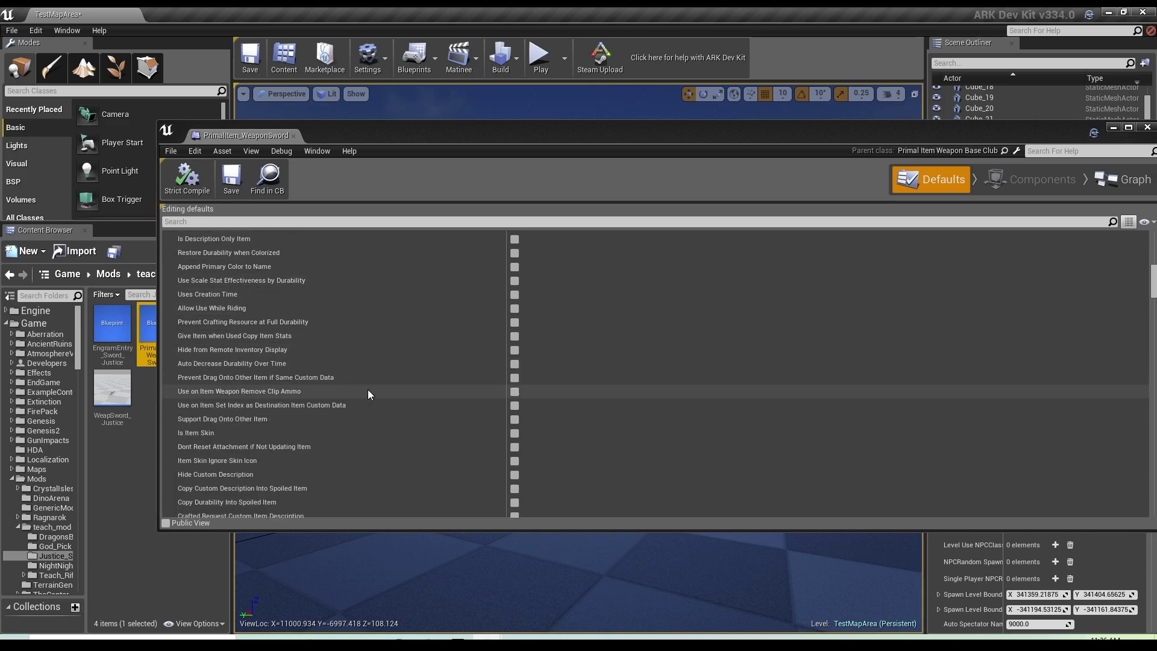
{"action": "scroll", "coordinate": [367, 385], "scroll_direction": "down", "scroll_amount": 4}
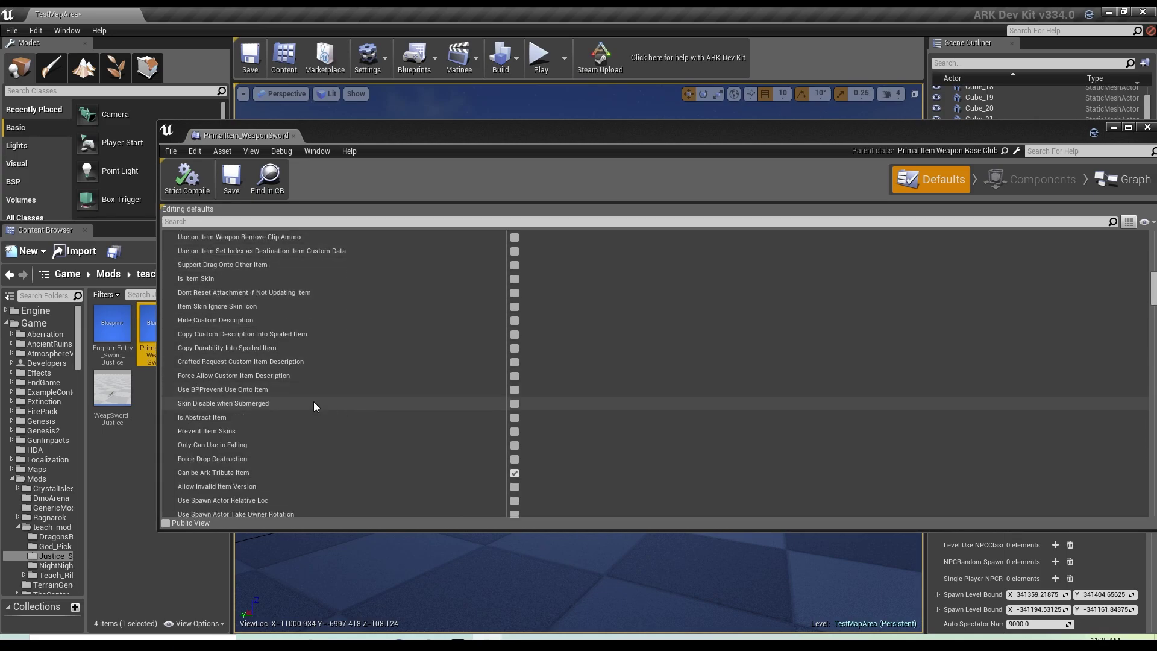
{"action": "scroll", "coordinate": [314, 406], "scroll_direction": "down", "scroll_amount": 5}
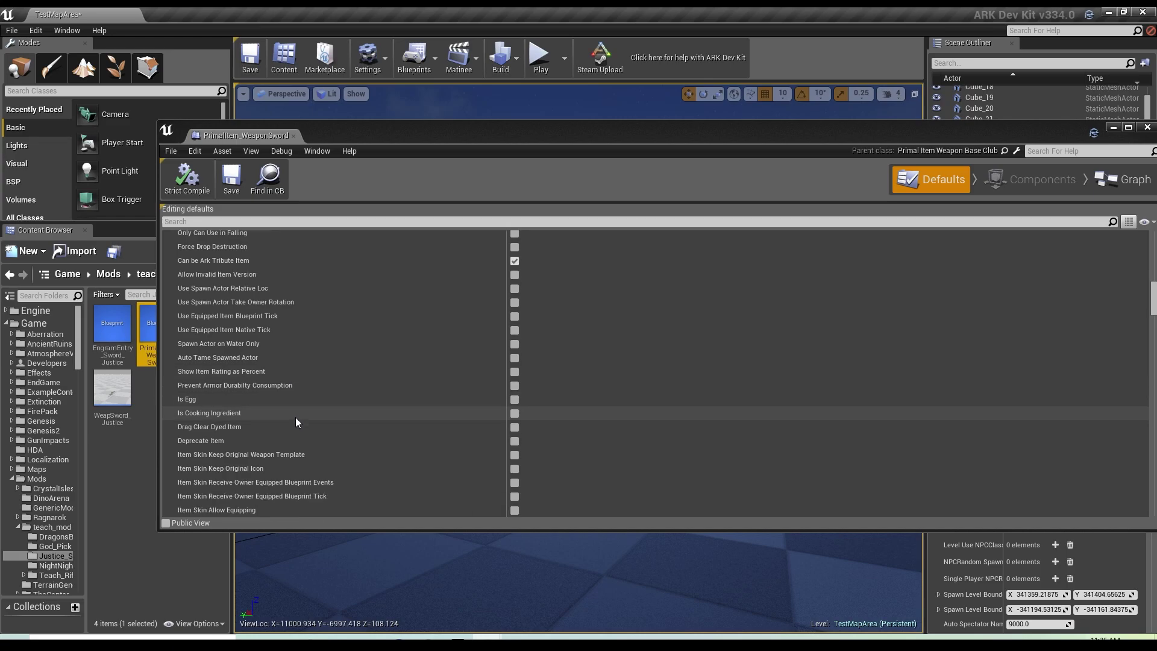
{"action": "scroll", "coordinate": [349, 359], "scroll_direction": "down", "scroll_amount": 3}
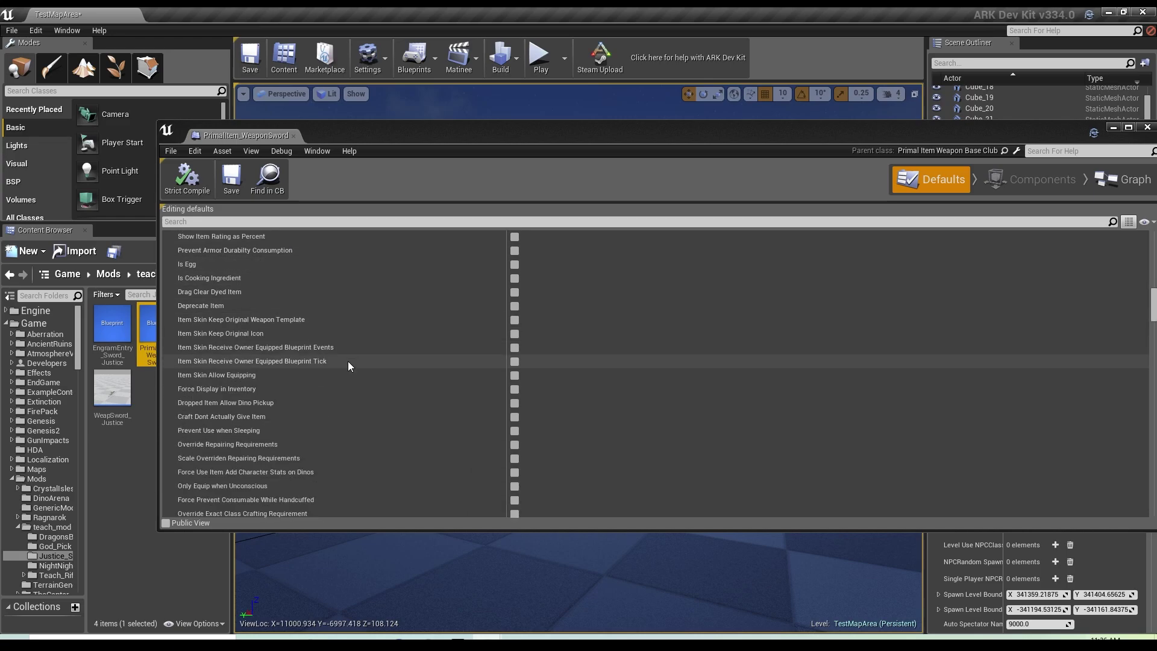
{"action": "scroll", "coordinate": [348, 362], "scroll_direction": "down", "scroll_amount": 4}
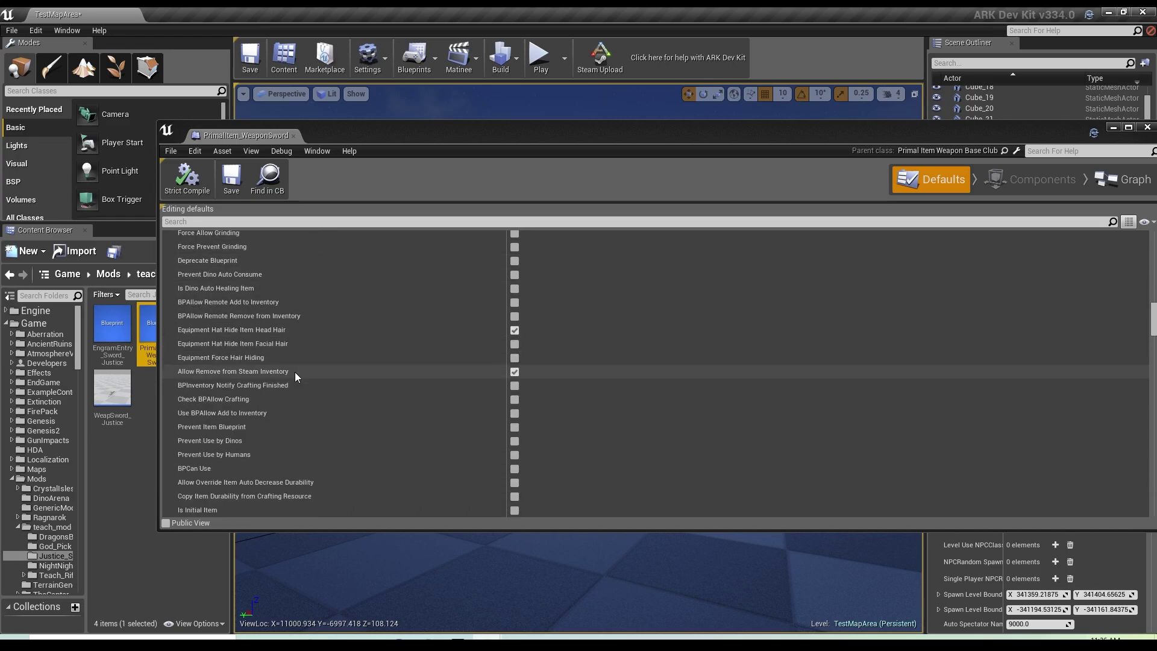
{"action": "scroll", "coordinate": [295, 371], "scroll_direction": "down", "scroll_amount": 5}
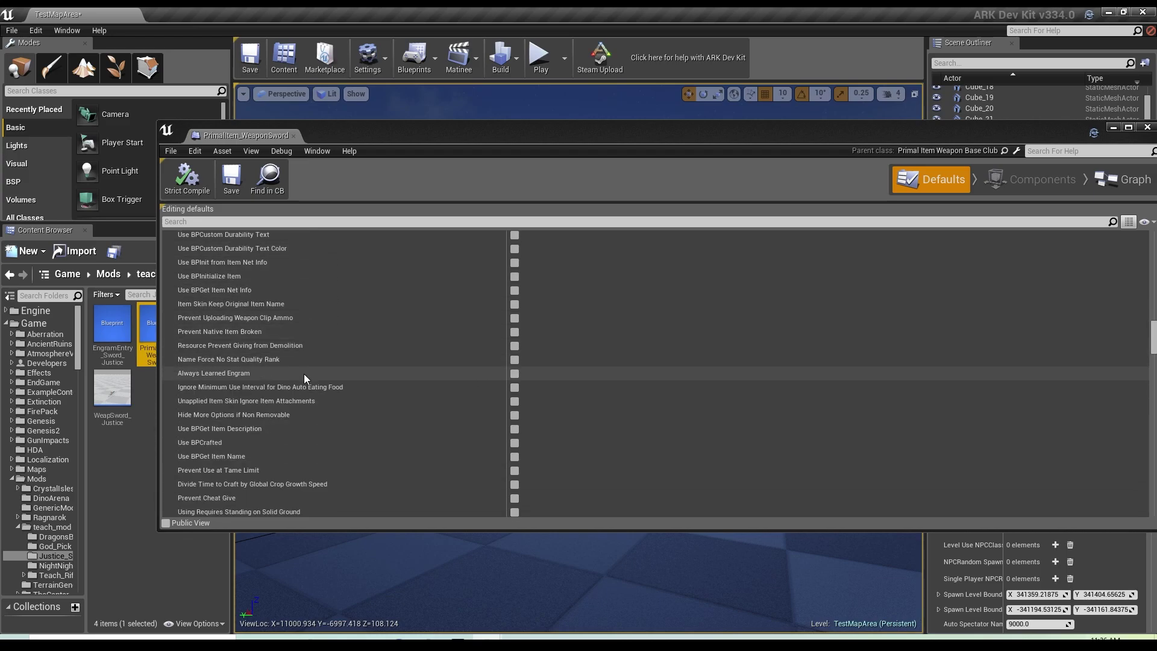
{"action": "scroll", "coordinate": [304, 373], "scroll_direction": "down", "scroll_amount": 5}
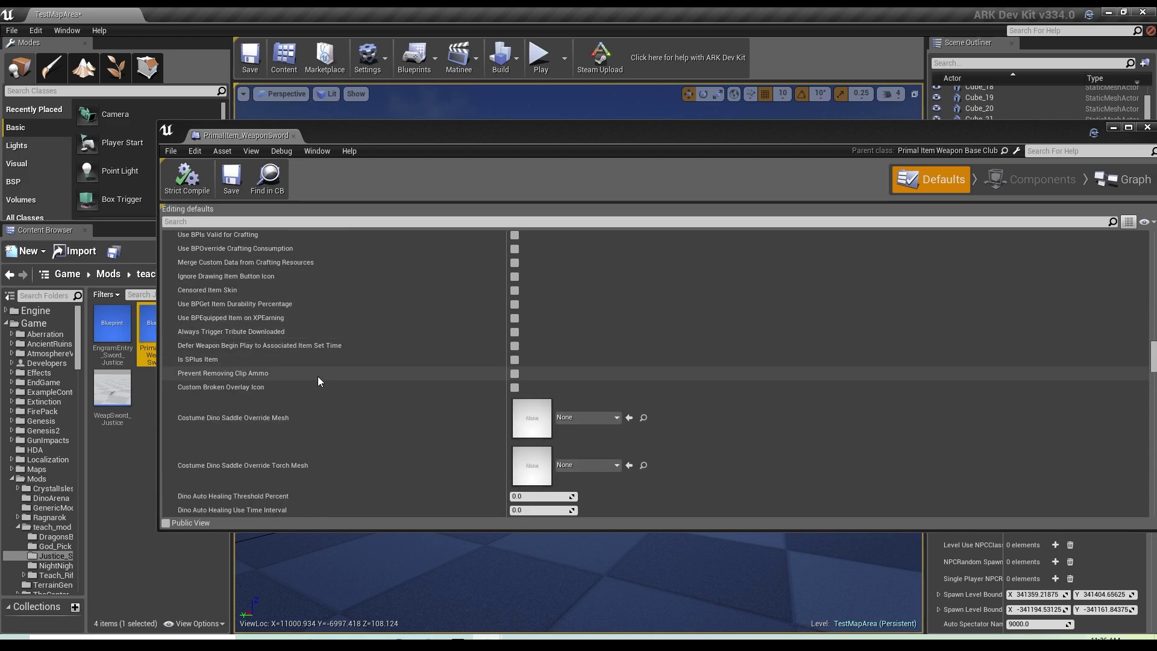
Try to set the sword item's Descriptive Name Base to Justice Sword
{"action": "scroll", "coordinate": [422, 388], "scroll_direction": "down", "scroll_amount": 3}
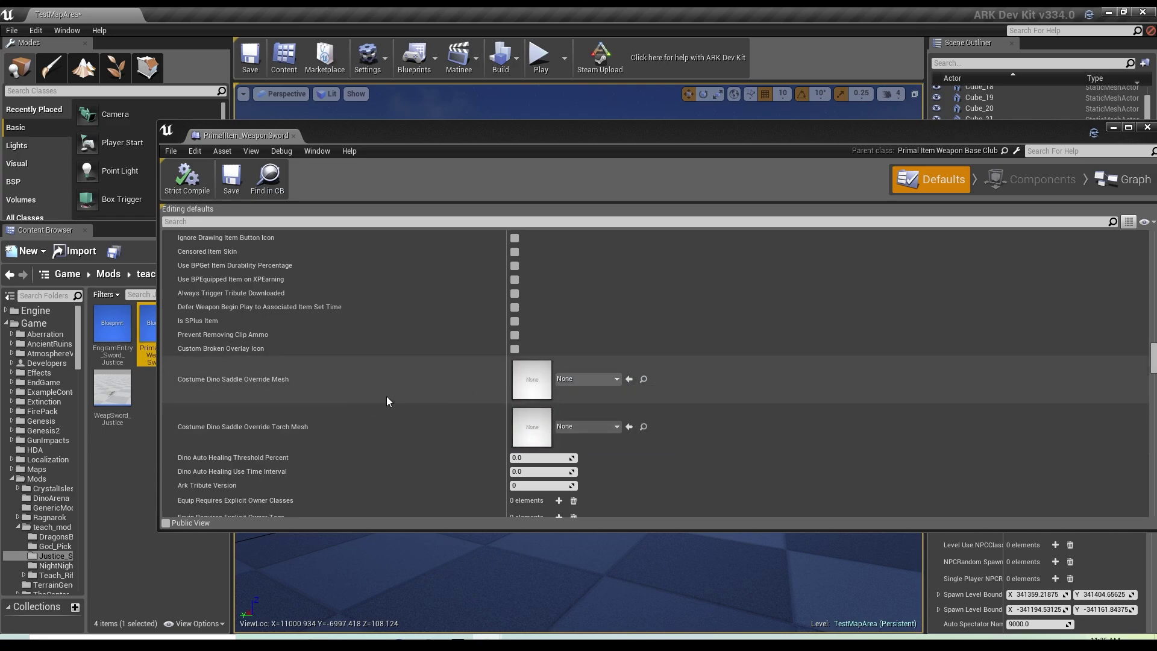
{"action": "scroll", "coordinate": [380, 400], "scroll_direction": "down", "scroll_amount": 5}
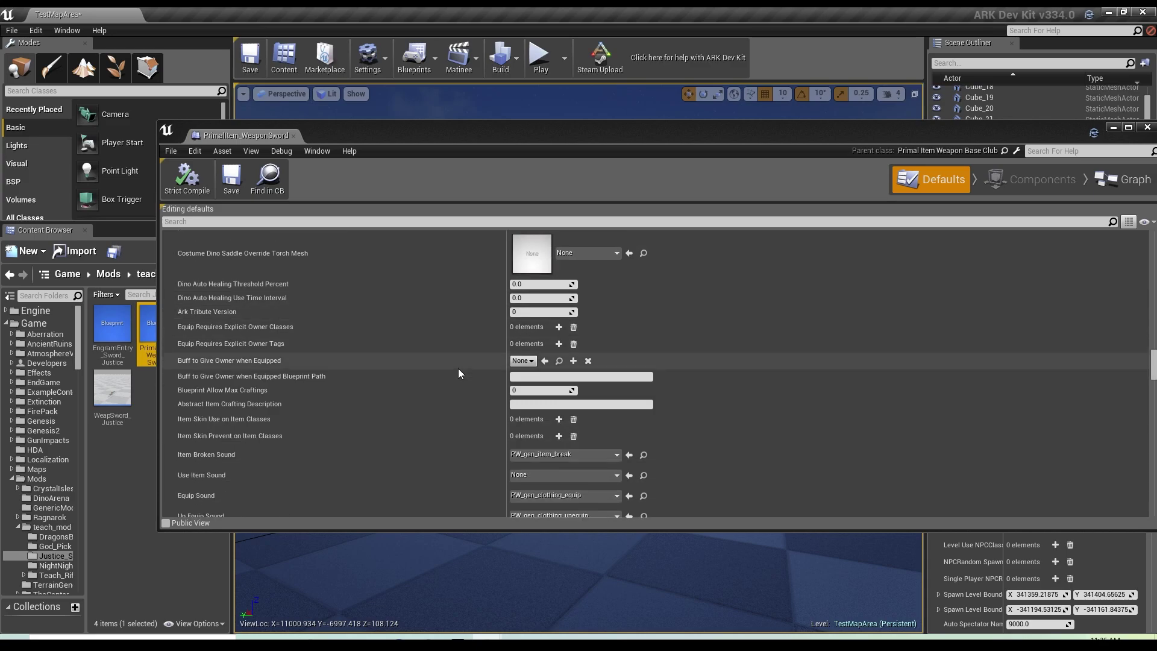
{"action": "scroll", "coordinate": [458, 368], "scroll_direction": "down", "scroll_amount": 1}
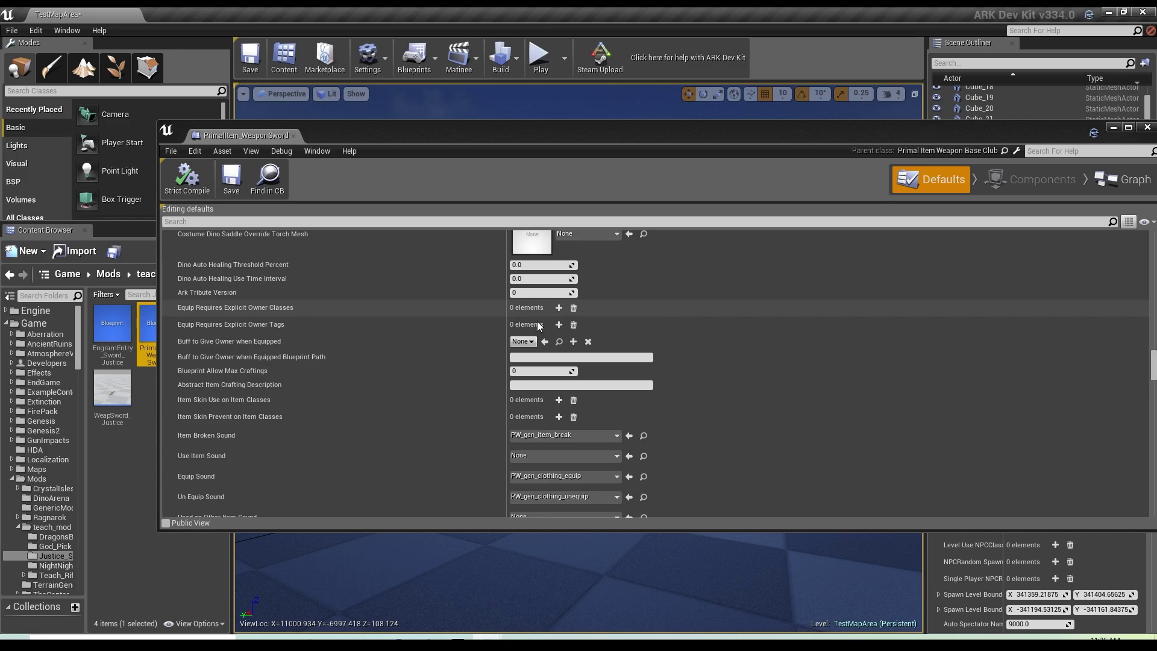
{"action": "scroll", "coordinate": [483, 339], "scroll_direction": "down", "scroll_amount": 5}
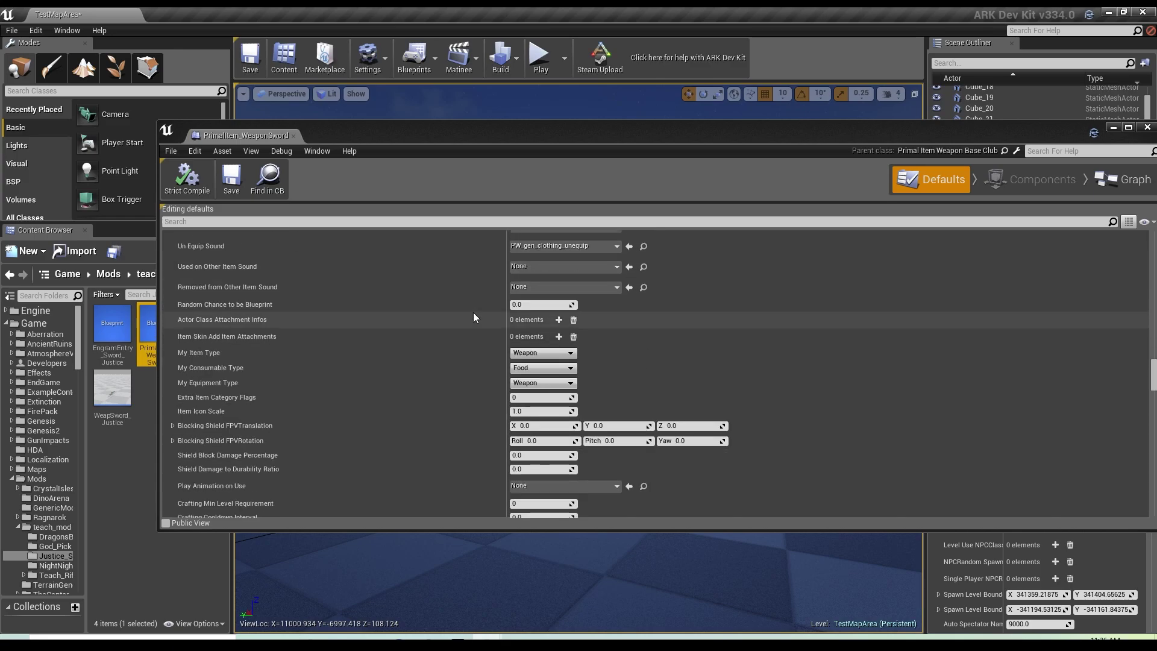
{"action": "scroll", "coordinate": [474, 314], "scroll_direction": "down", "scroll_amount": 8}
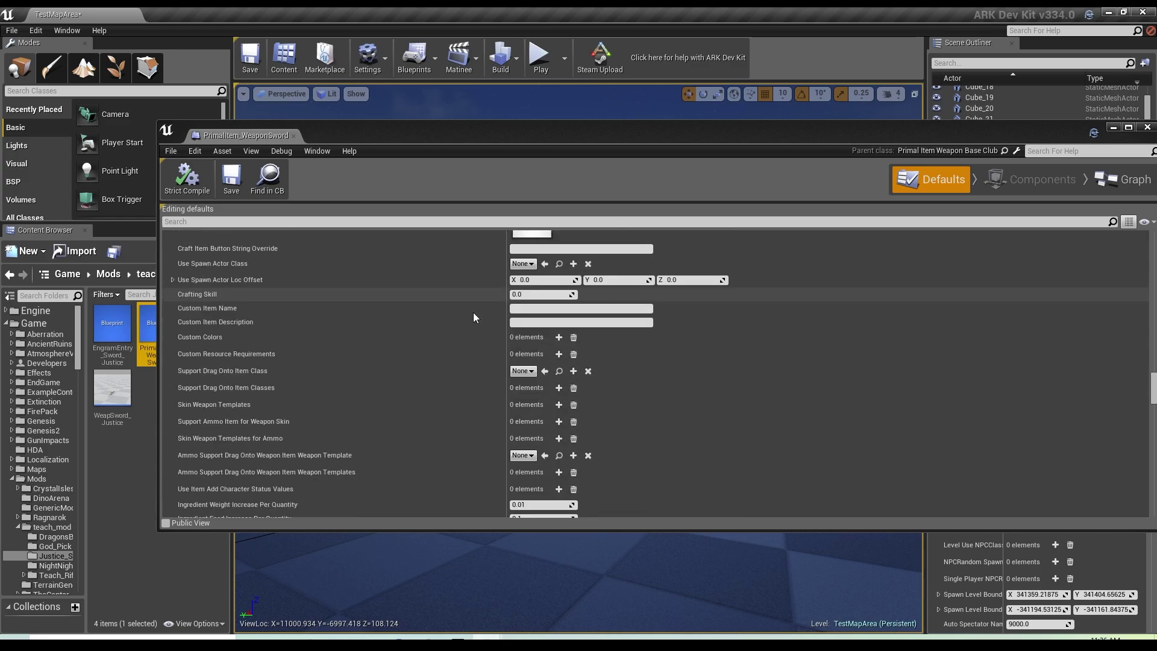
{"action": "scroll", "coordinate": [473, 317], "scroll_direction": "down", "scroll_amount": 5}
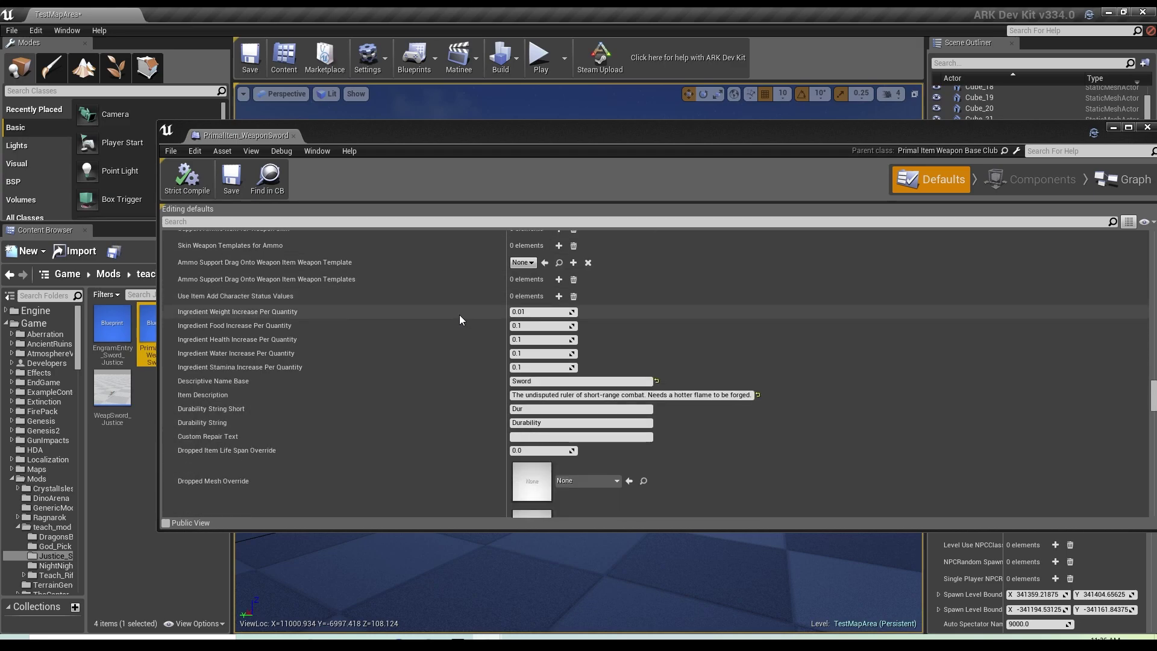
{"action": "left_click", "coordinate": [547, 381]}
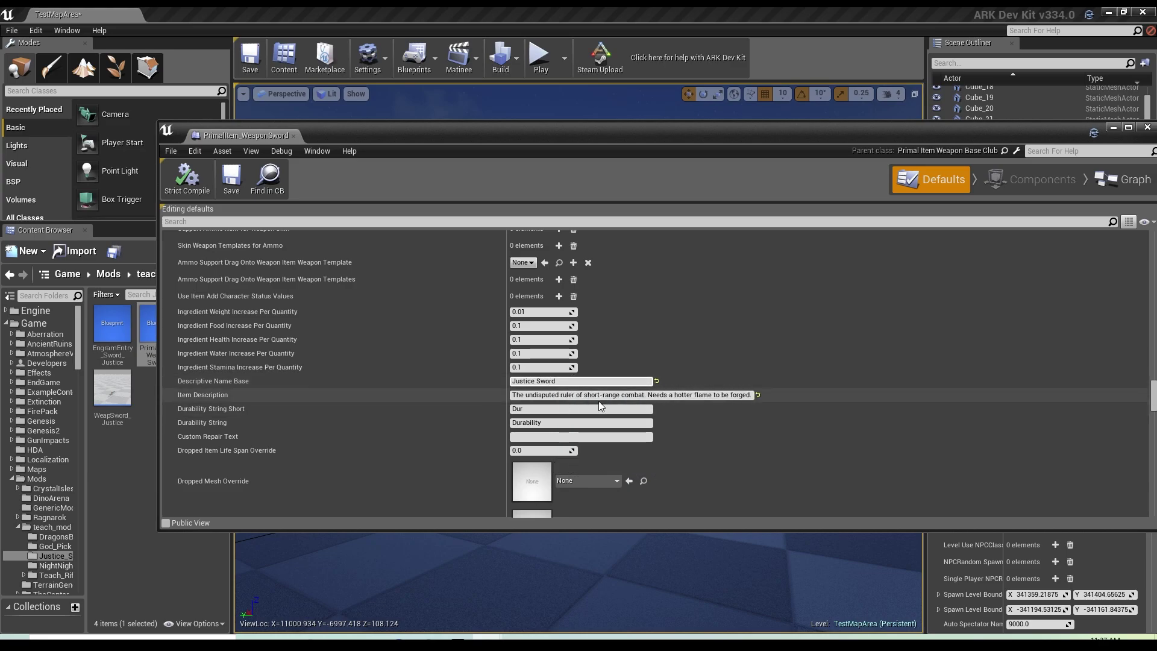
{"action": "scroll", "coordinate": [661, 390], "scroll_direction": "down", "scroll_amount": 4}
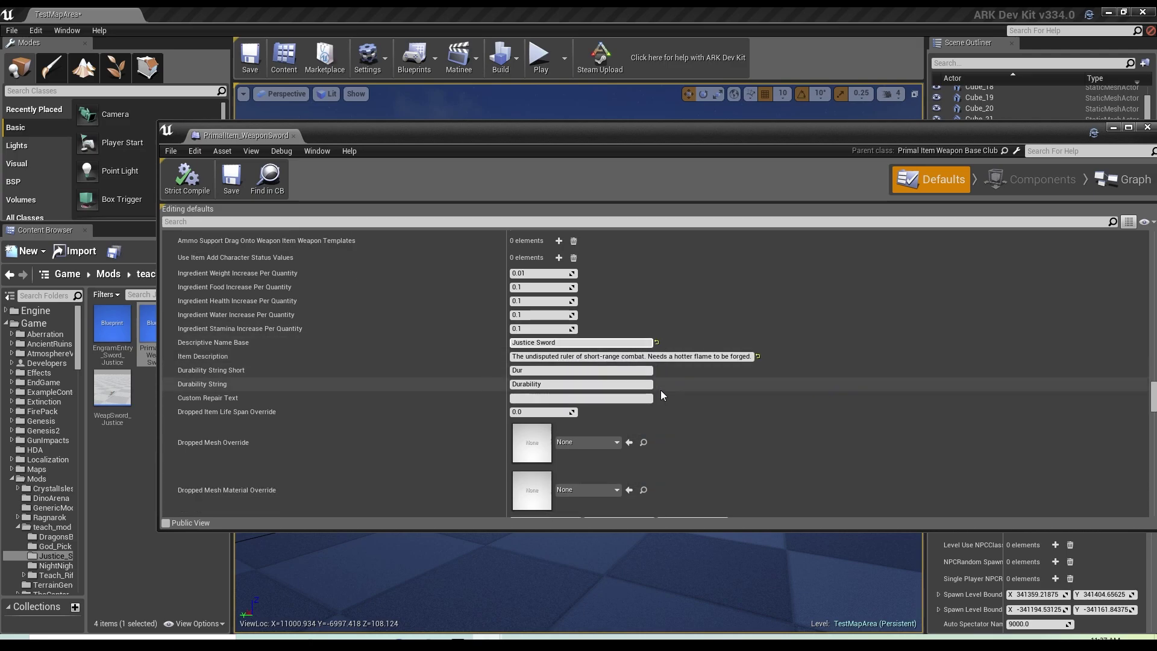
{"action": "scroll", "coordinate": [487, 371], "scroll_direction": "down", "scroll_amount": 5}
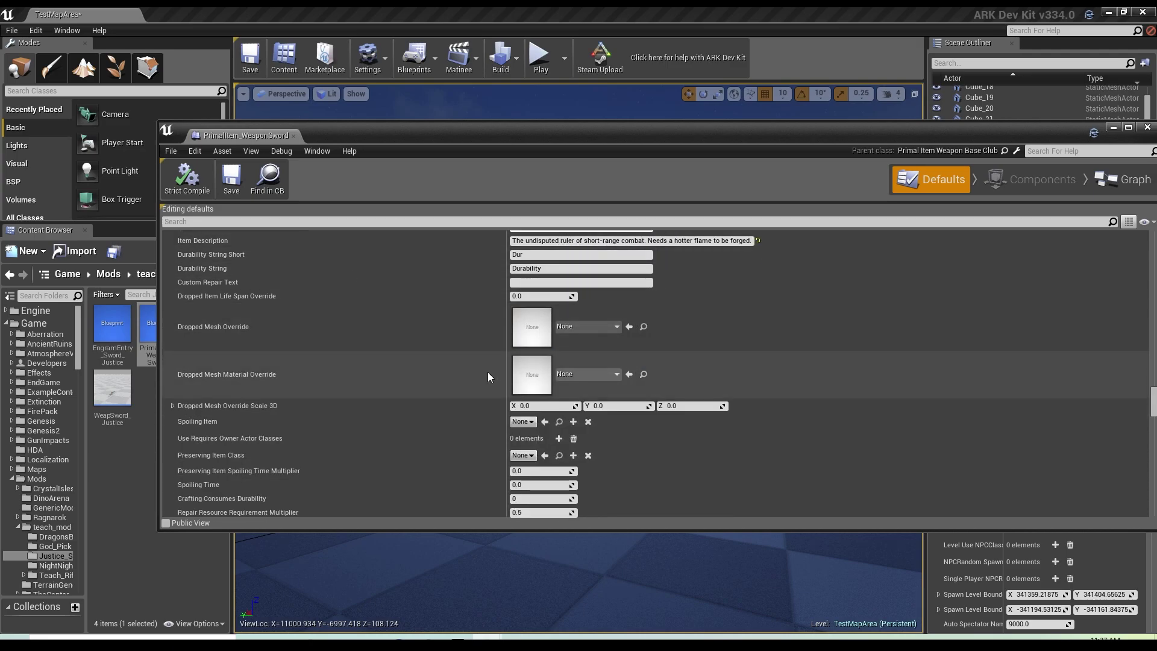
{"action": "scroll", "coordinate": [476, 350], "scroll_direction": "up", "scroll_amount": 5}
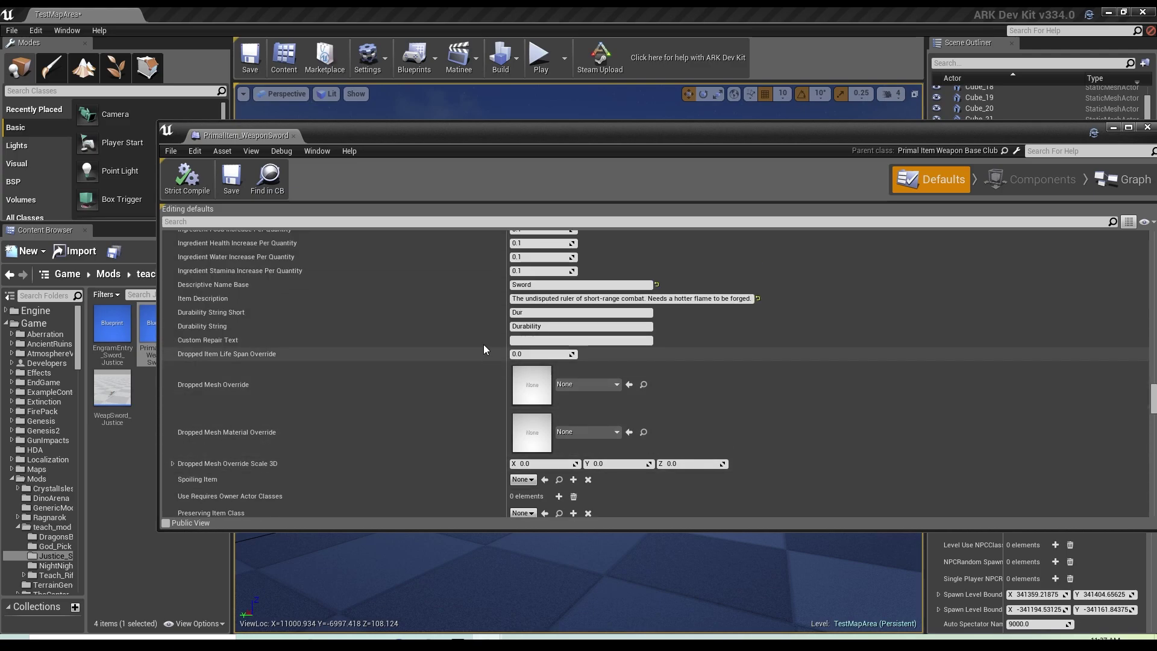
Set the sword item's Weapon Template to WeapSword_Justice
{"action": "scroll", "coordinate": [489, 370], "scroll_direction": "down", "scroll_amount": 5}
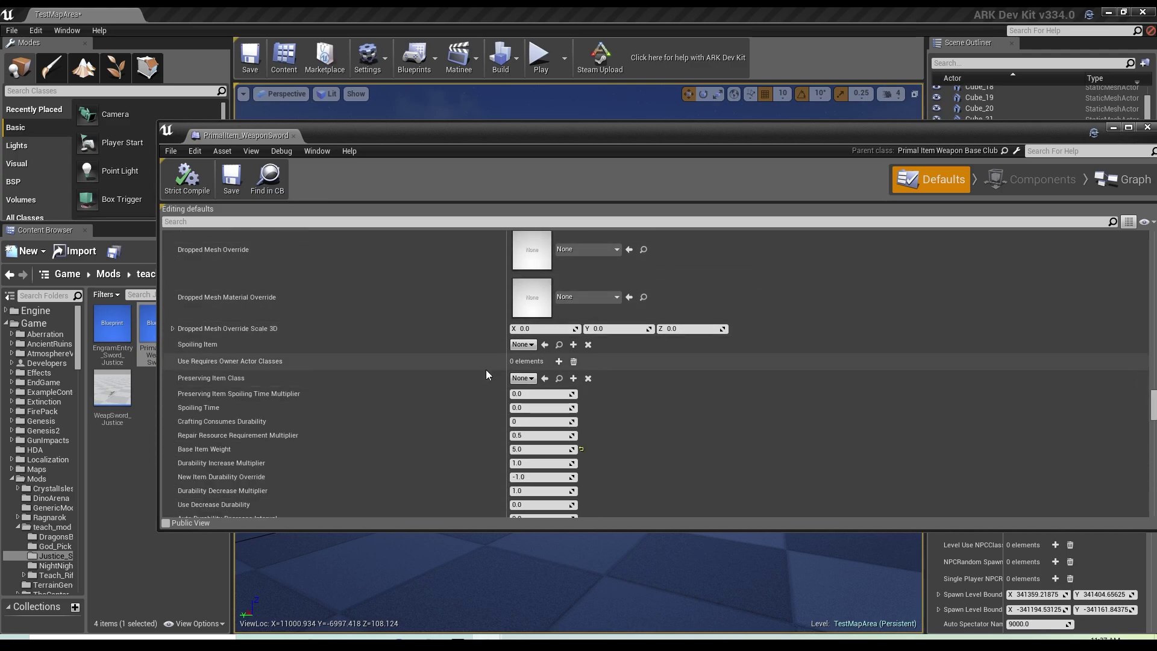
{"action": "scroll", "coordinate": [487, 370], "scroll_direction": "down", "scroll_amount": 10}
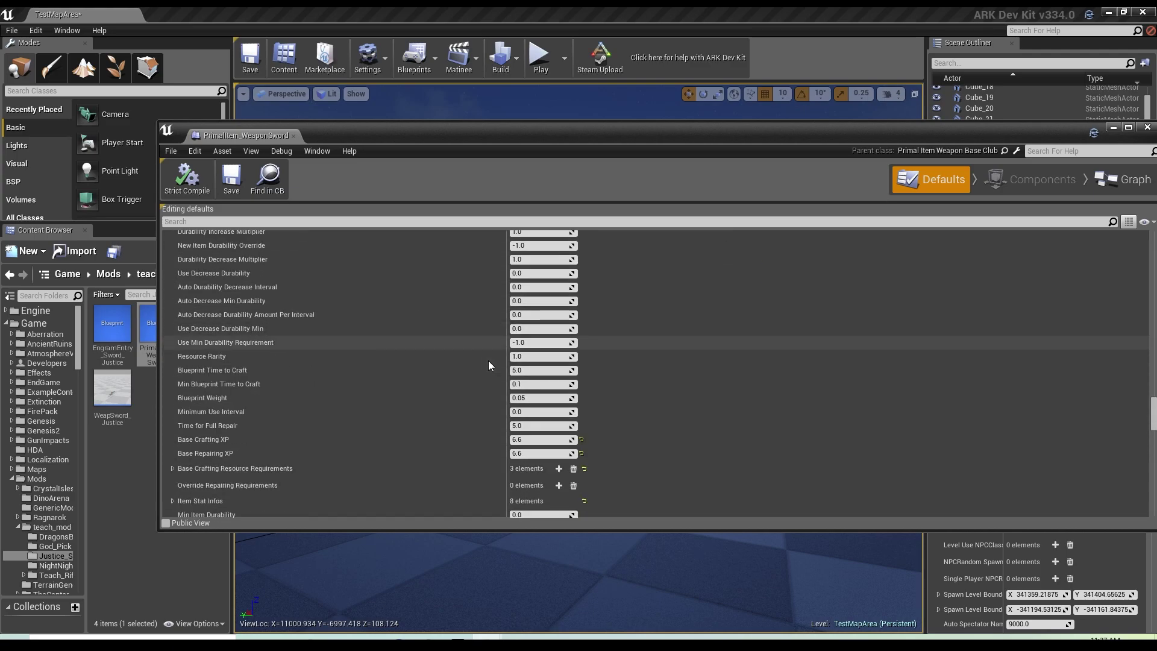
{"action": "scroll", "coordinate": [488, 360], "scroll_direction": "down", "scroll_amount": 6}
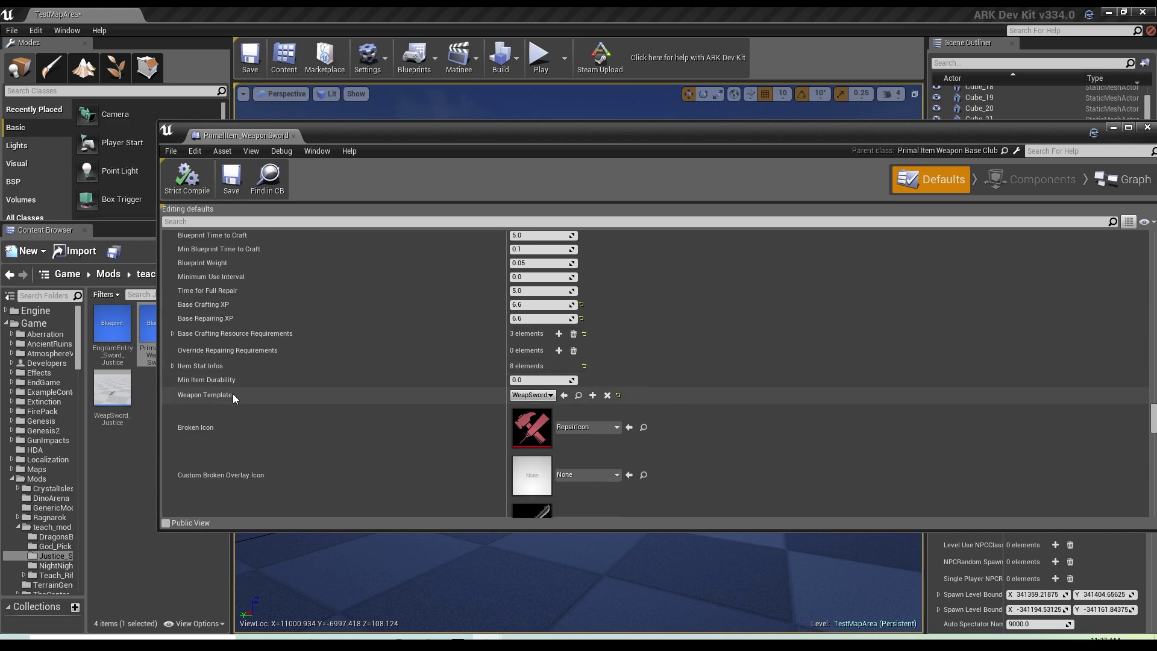
{"action": "left_click", "coordinate": [544, 394]}
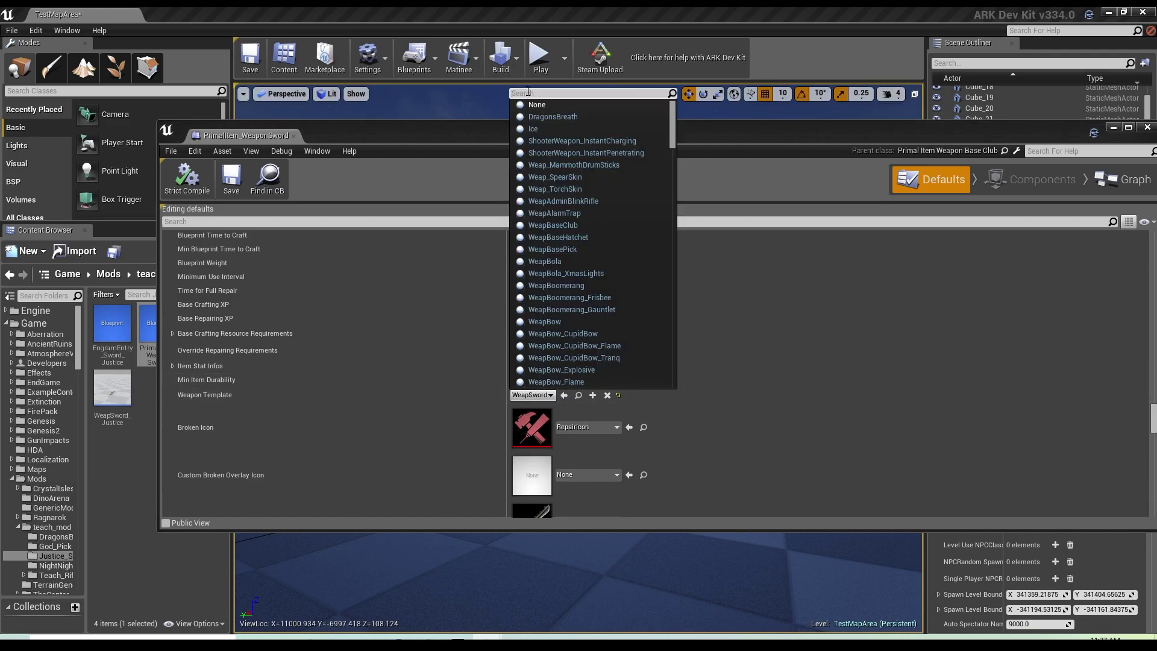
{"action": "type", "text": "Jus"}
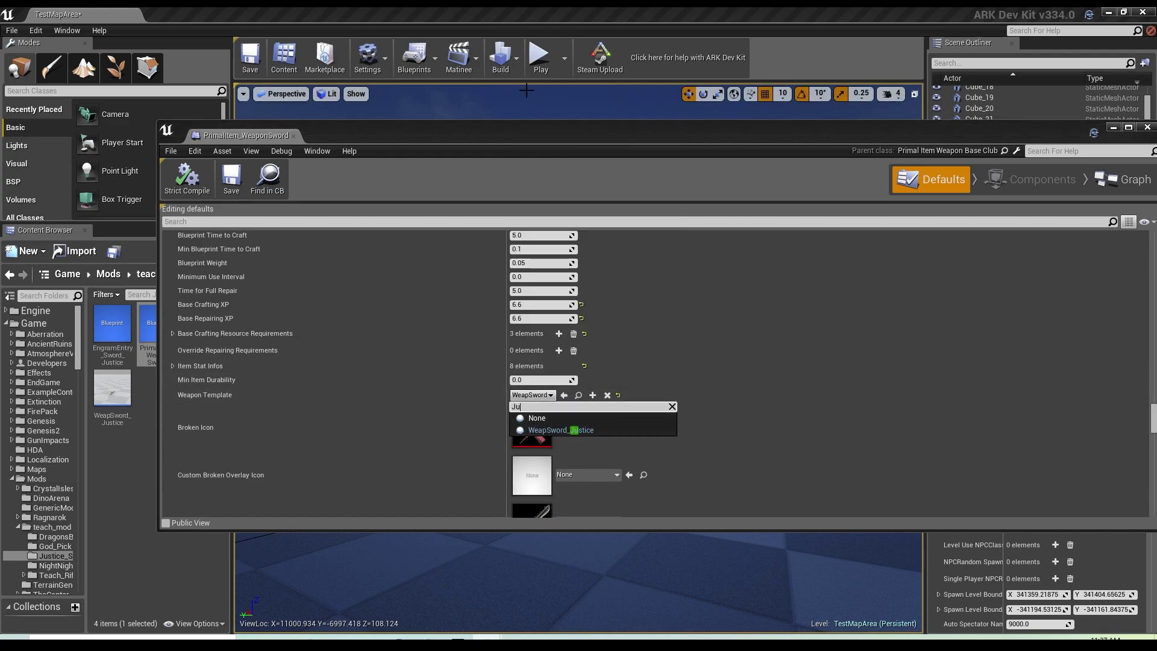
{"action": "left_click", "coordinate": [588, 431]}
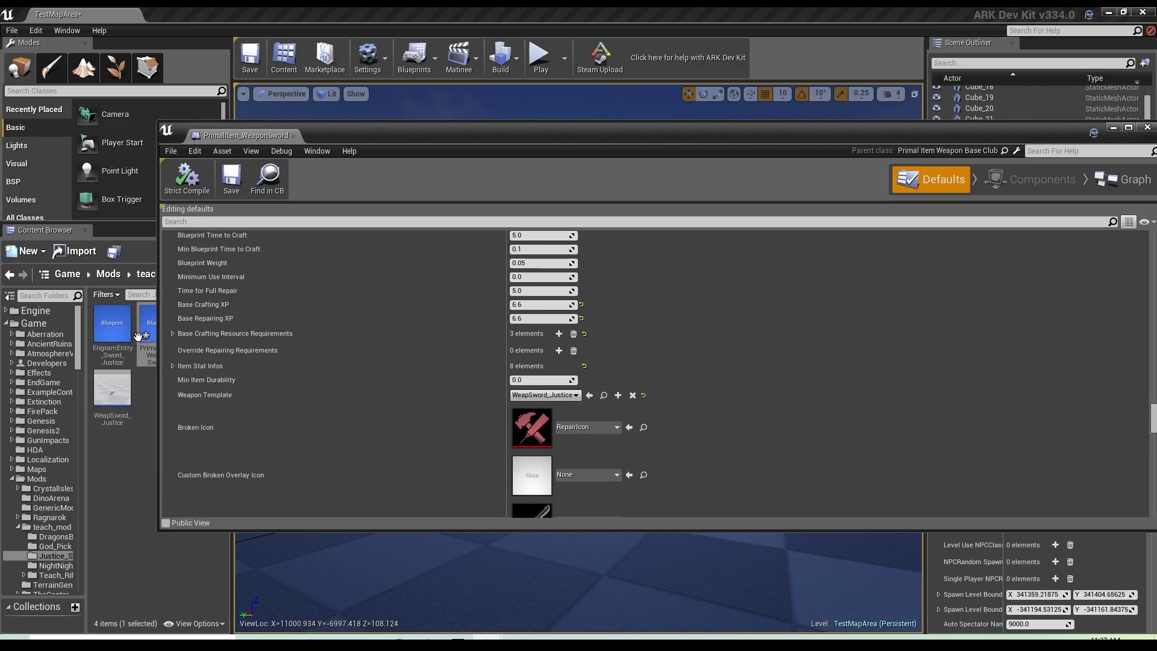
Examine the sword item's remaining defaults, from the icon settings through the durability, crafting and crop options
{"action": "left_click_drag", "start_coordinate": [360, 127], "coordinate": [390, 115]}
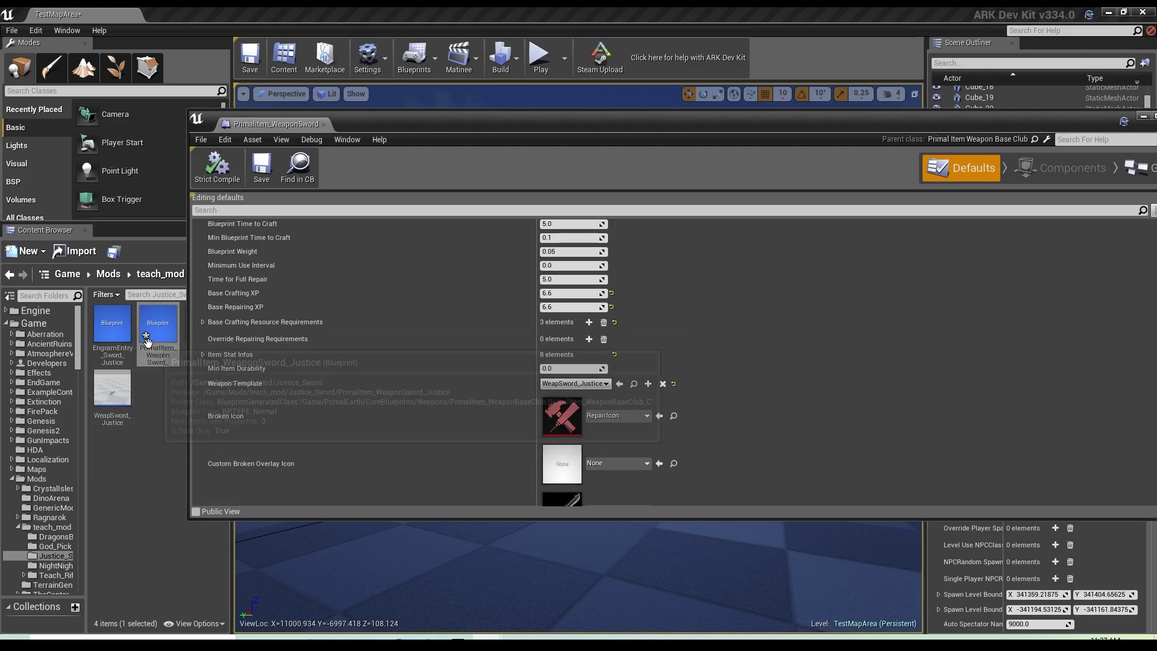
{"action": "scroll", "coordinate": [725, 365], "scroll_direction": "down", "scroll_amount": 2}
{"action": "scroll", "coordinate": [725, 366], "scroll_direction": "down", "scroll_amount": 5}
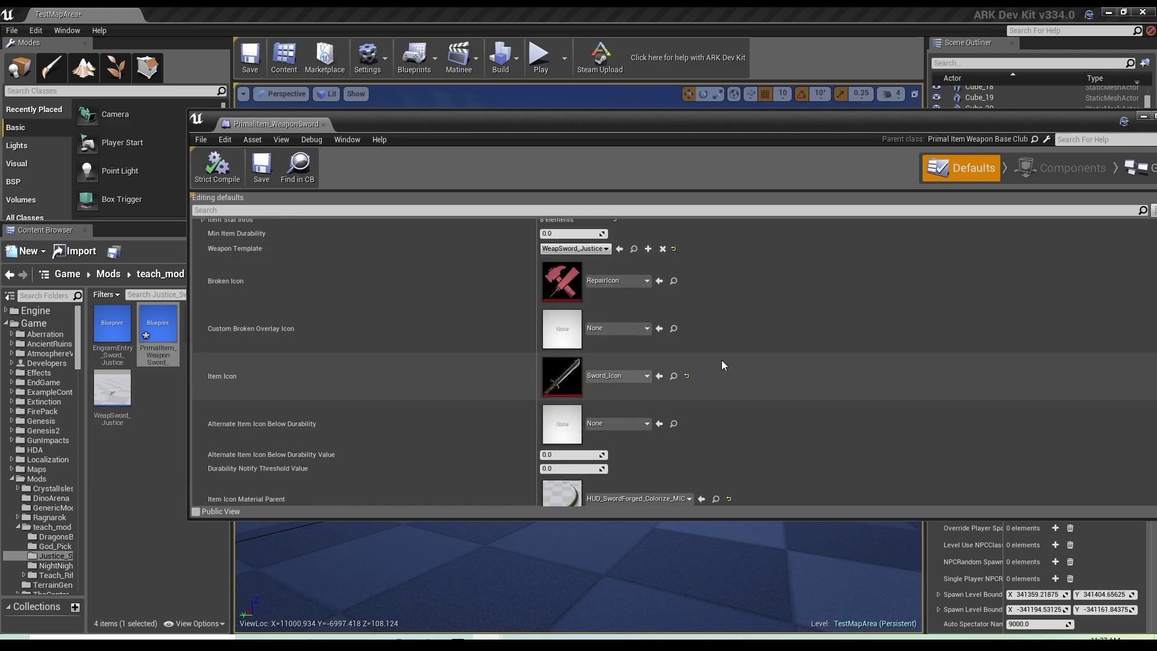
{"action": "scroll", "coordinate": [722, 357], "scroll_direction": "down", "scroll_amount": 4}
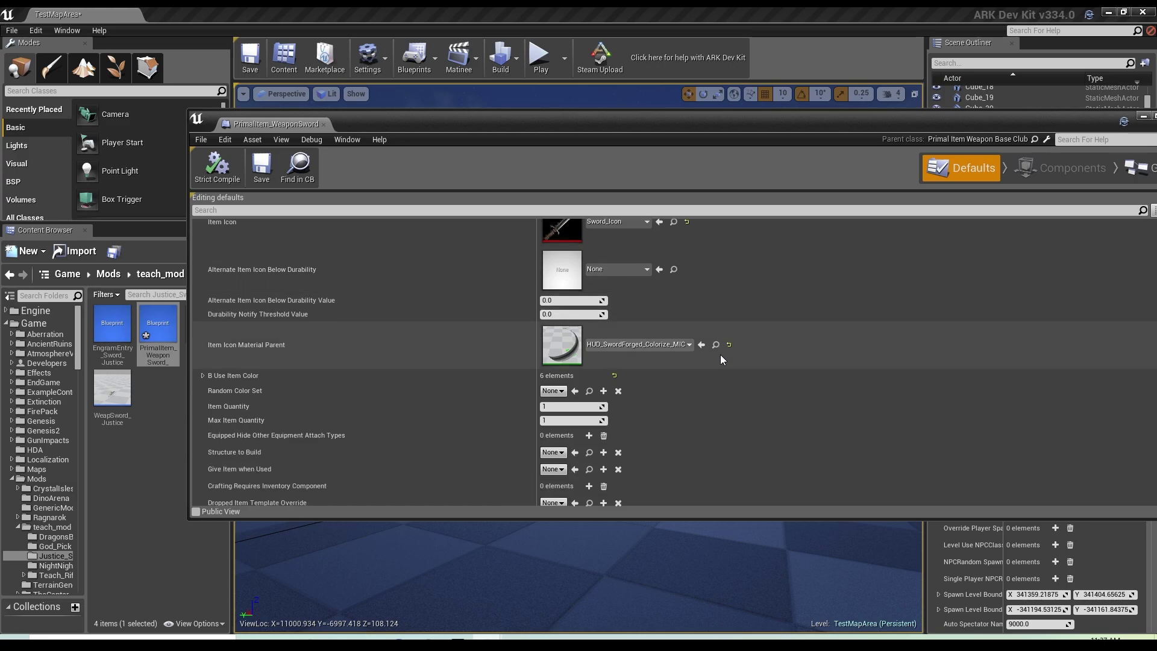
{"action": "scroll", "coordinate": [701, 345], "scroll_direction": "up", "scroll_amount": 4}
{"action": "scroll", "coordinate": [677, 337], "scroll_direction": "up", "scroll_amount": 2}
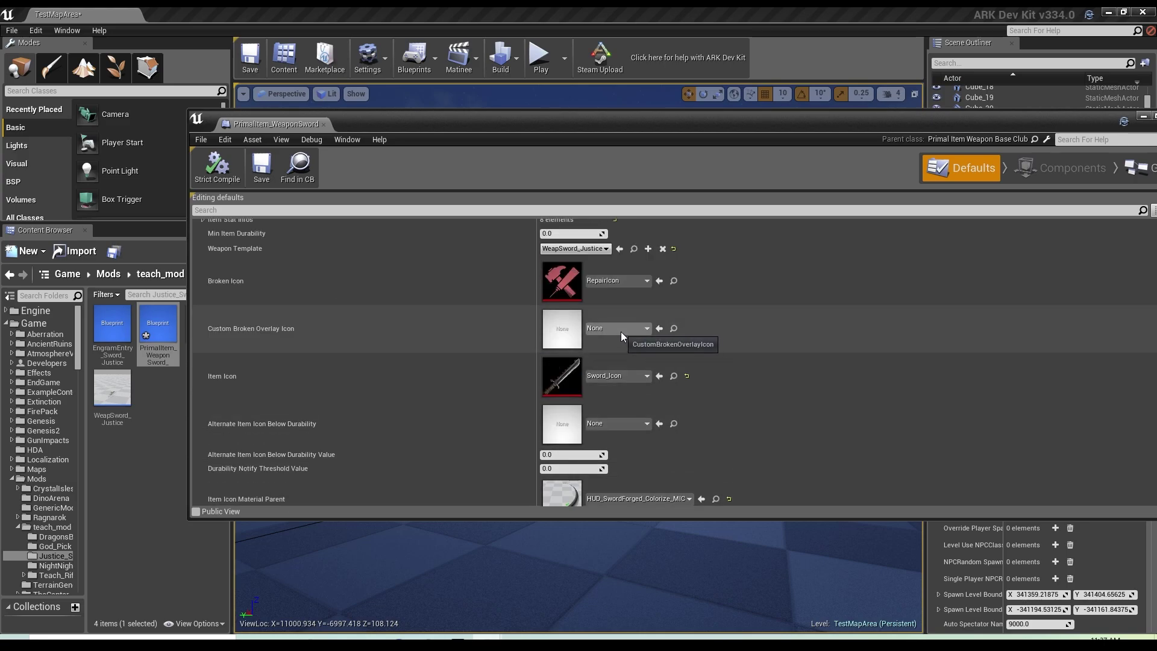
{"action": "scroll", "coordinate": [621, 332], "scroll_direction": "down", "scroll_amount": 5}
{"action": "scroll", "coordinate": [549, 356], "scroll_direction": "down", "scroll_amount": 7}
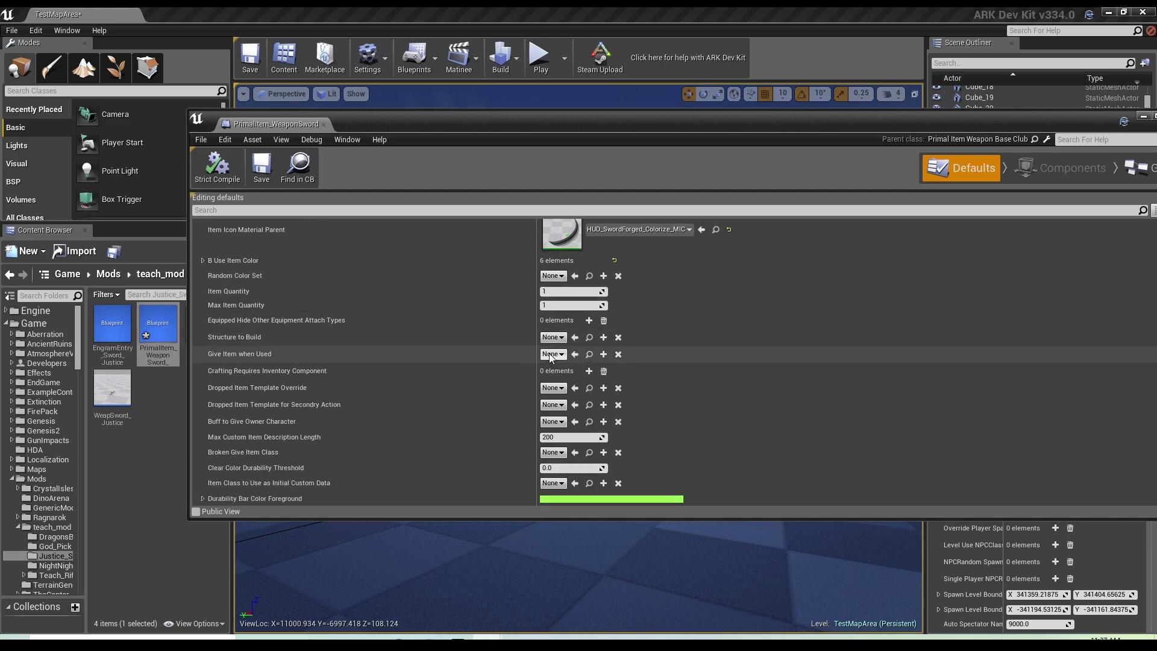
{"action": "scroll", "coordinate": [590, 294], "scroll_direction": "down", "scroll_amount": 8}
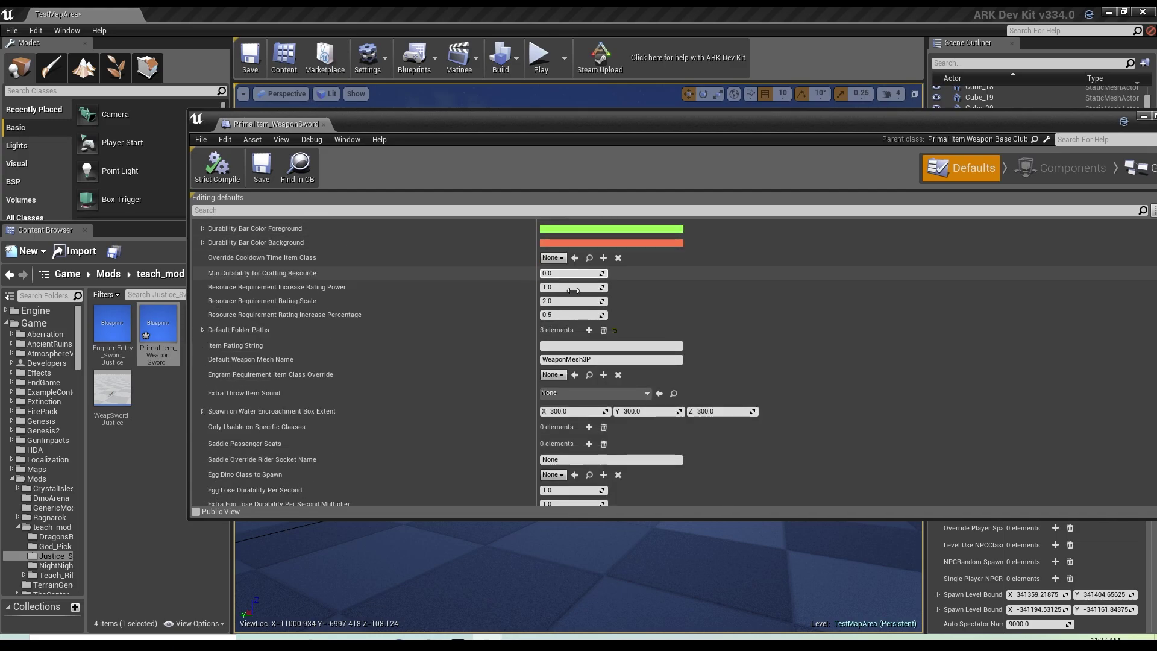
{"action": "scroll", "coordinate": [616, 312], "scroll_direction": "down", "scroll_amount": 8}
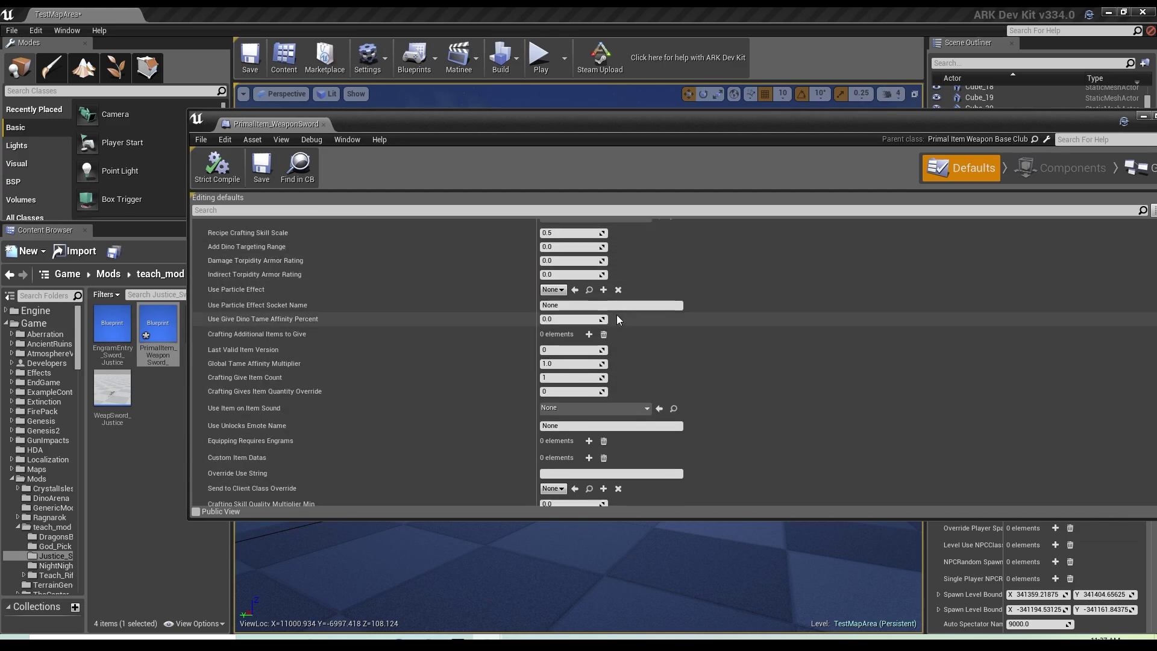
{"action": "scroll", "coordinate": [617, 331], "scroll_direction": "down", "scroll_amount": 6}
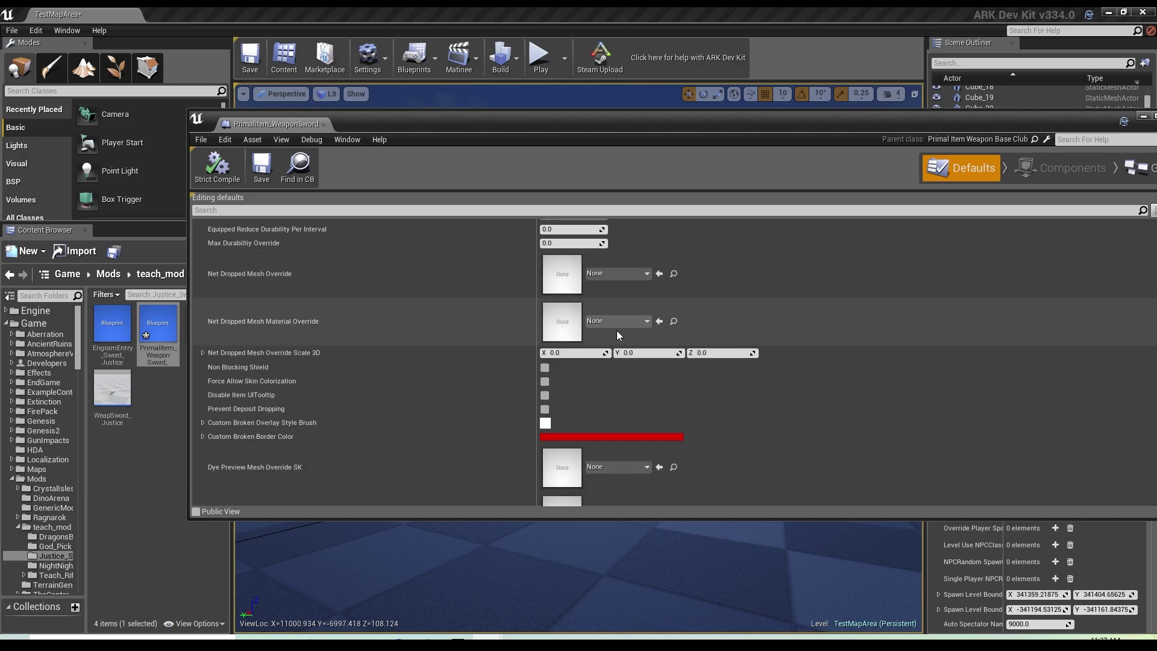
{"action": "left_click_drag", "start_coordinate": [713, 124], "coordinate": [620, 112]}
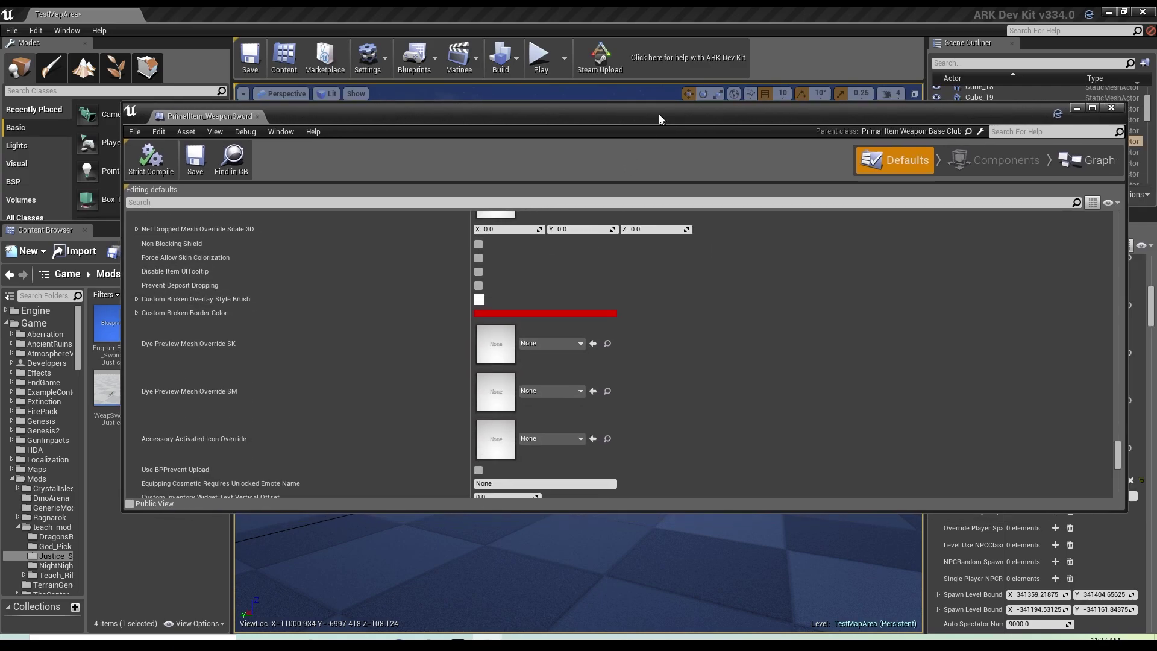
{"action": "scroll", "coordinate": [610, 310], "scroll_direction": "down", "scroll_amount": 4}
{"action": "scroll", "coordinate": [615, 370], "scroll_direction": "down", "scroll_amount": 10}
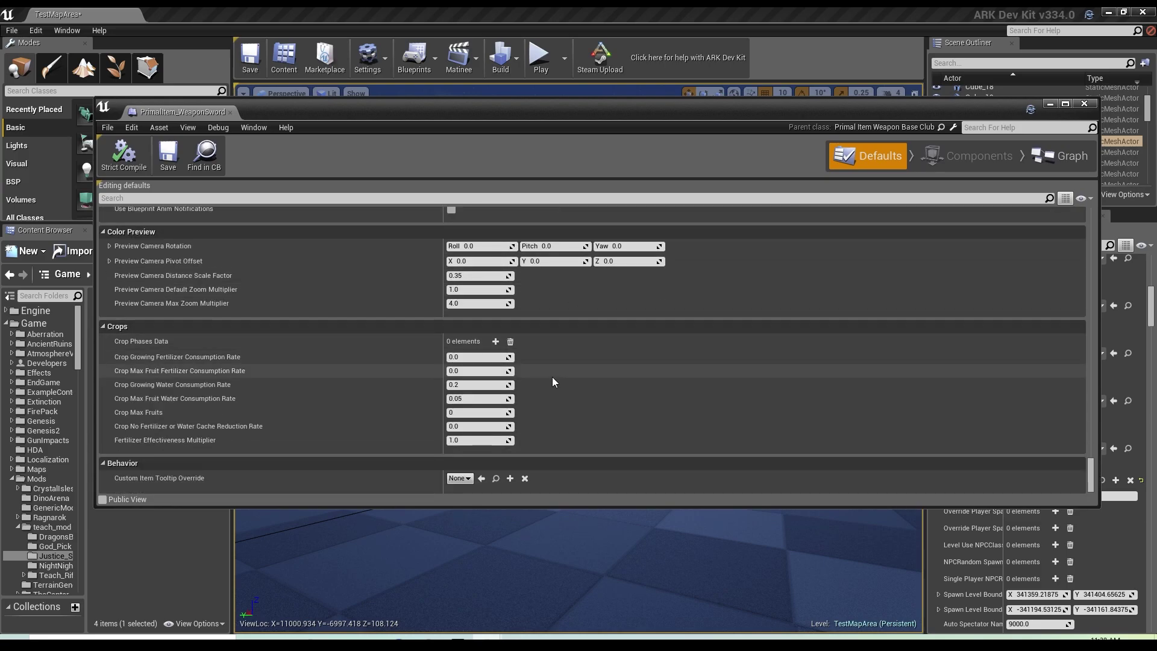
Save the PrimalItem_WeaponSword_Justice blueprint and close its editor
{"action": "scroll", "coordinate": [546, 385], "scroll_direction": "up", "scroll_amount": 10}
{"action": "scroll", "coordinate": [551, 397], "scroll_direction": "up", "scroll_amount": 10}
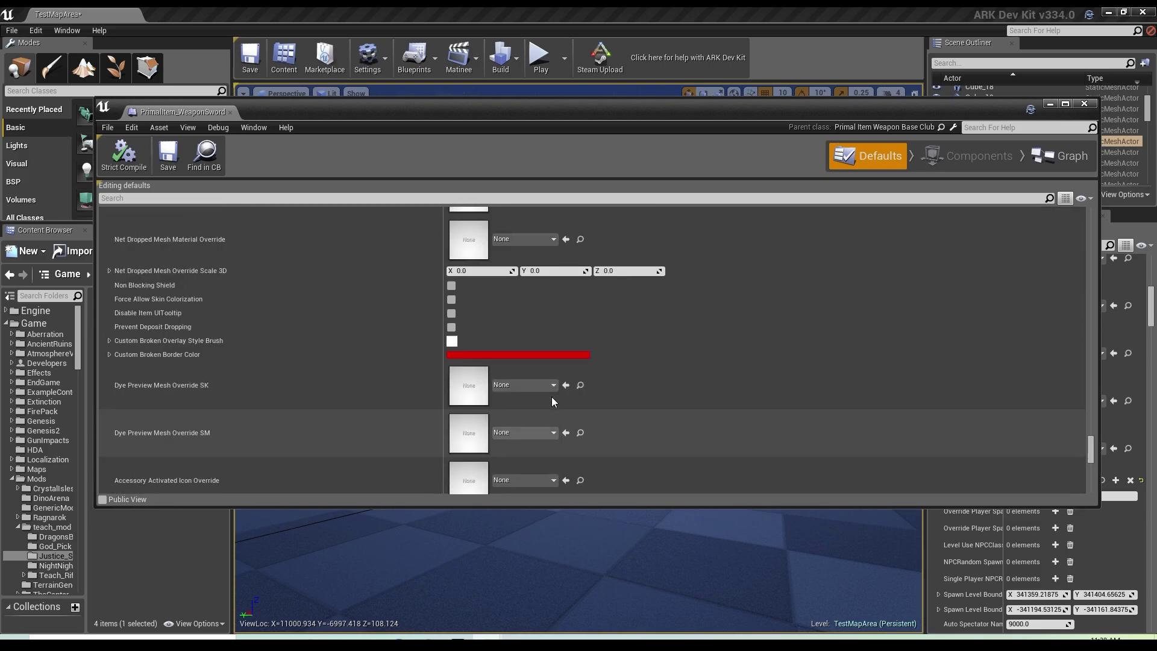
{"action": "scroll", "coordinate": [553, 399], "scroll_direction": "up", "scroll_amount": 10}
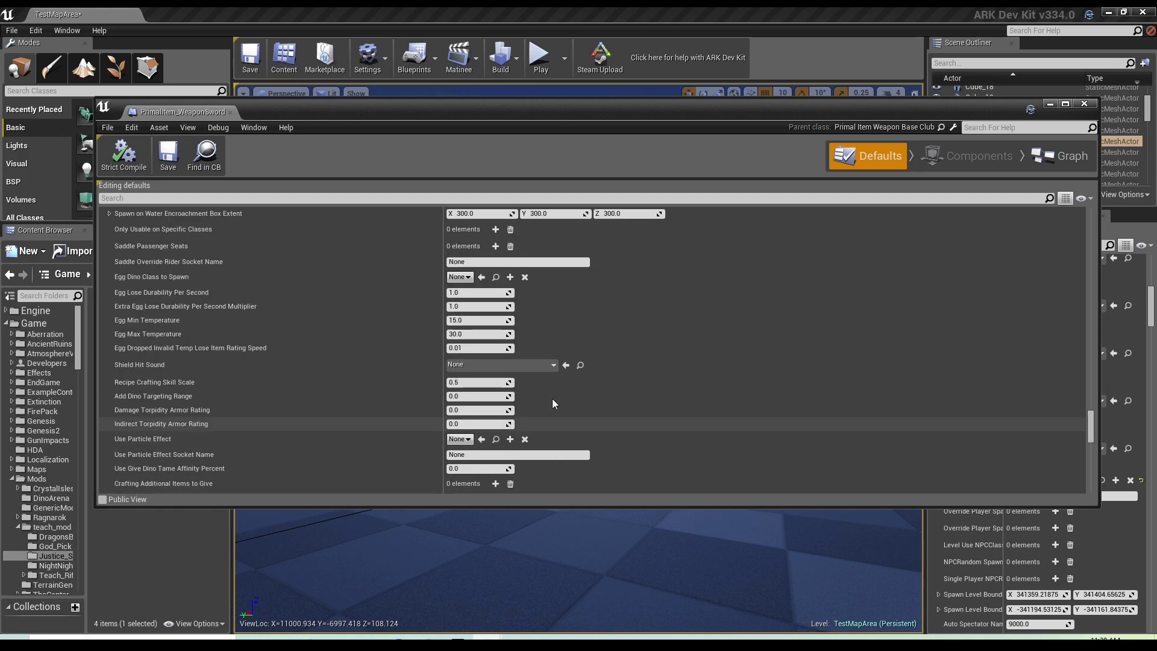
{"action": "scroll", "coordinate": [550, 405], "scroll_direction": "up", "scroll_amount": 10}
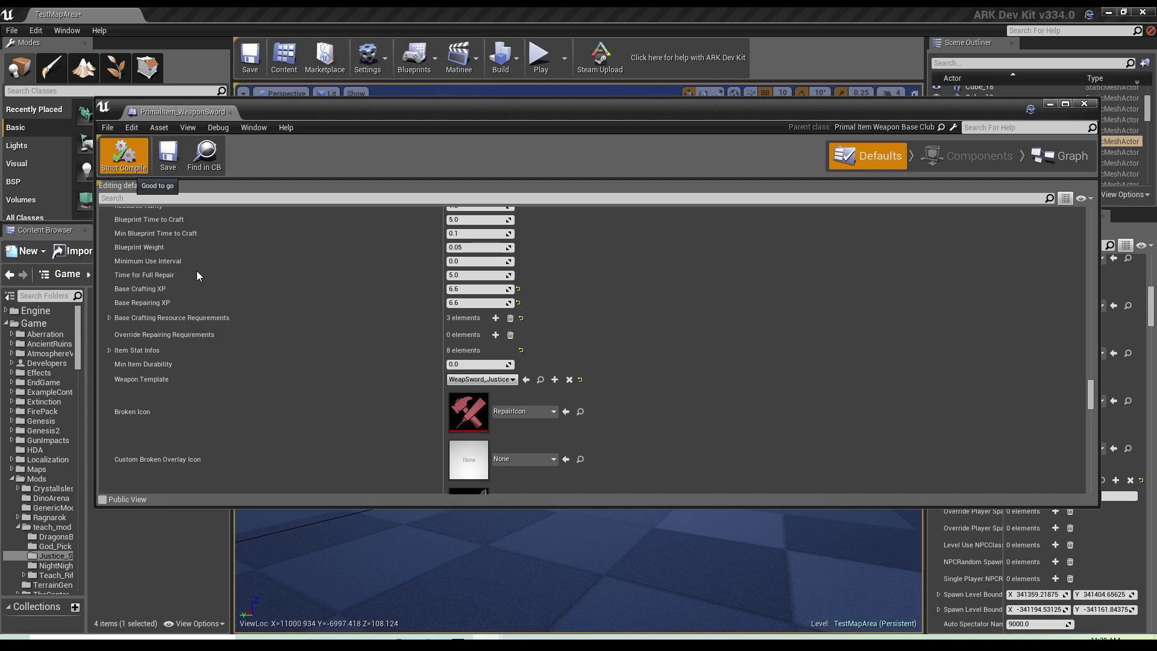
{"action": "left_click", "coordinate": [174, 158]}
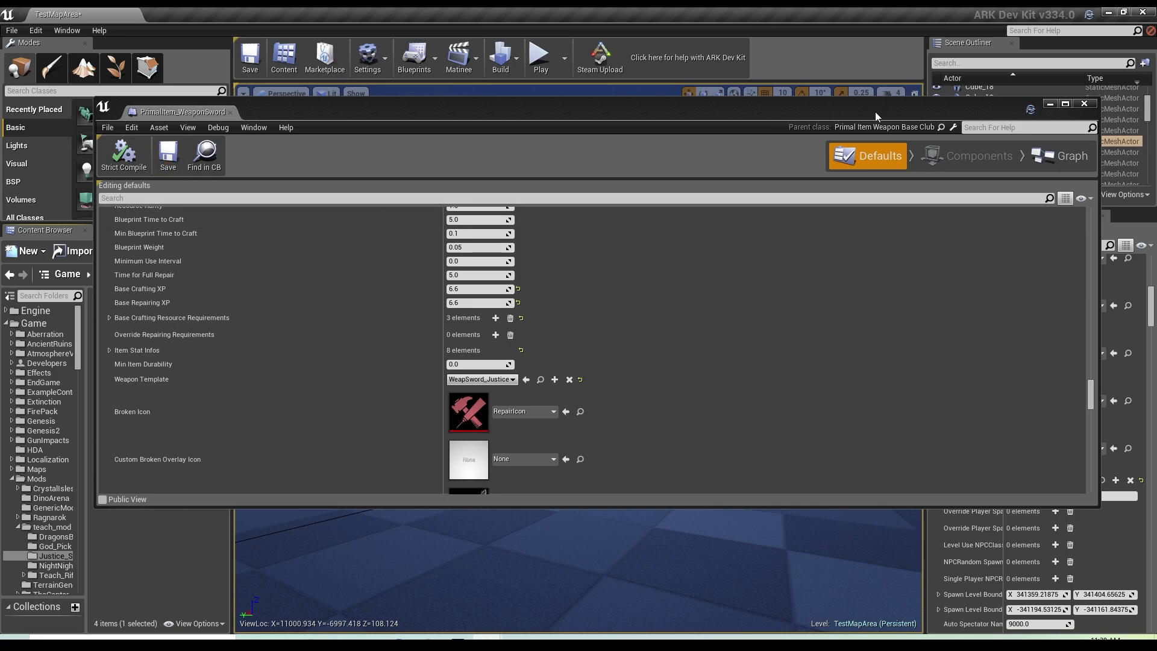
{"action": "left_click", "coordinate": [1085, 104]}
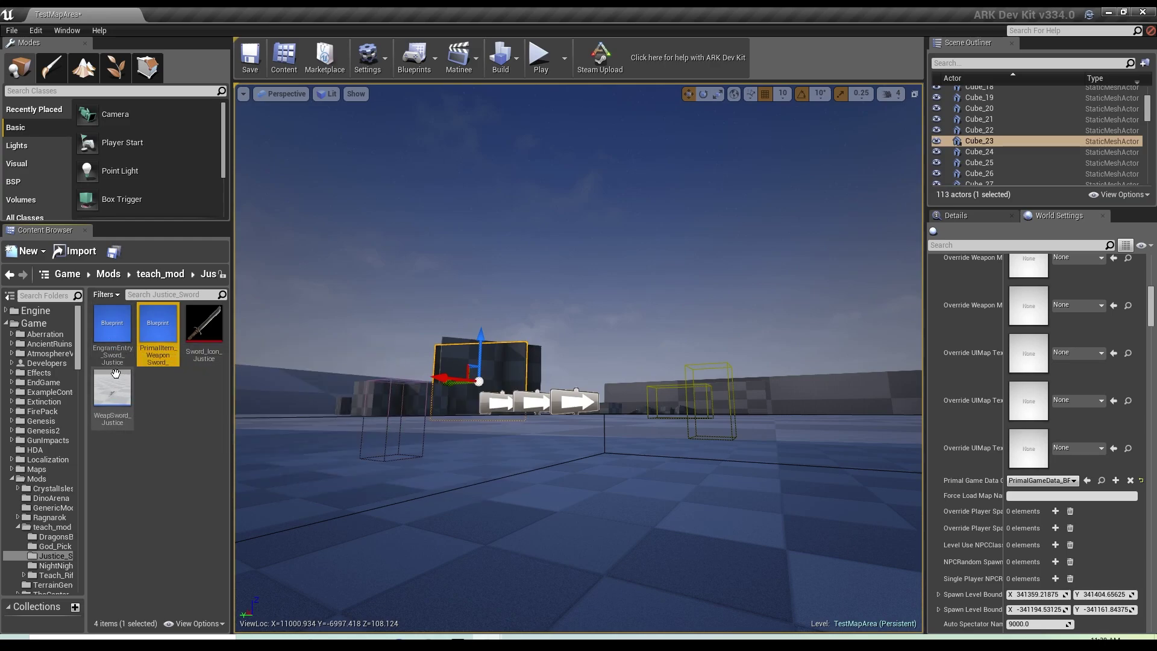
Open the EngramEntry_Sword_Justice blueprint and set its Blue Print Entry to PrimalItem_WeaponSword_Justice
{"action": "left_click", "coordinate": [114, 338]}
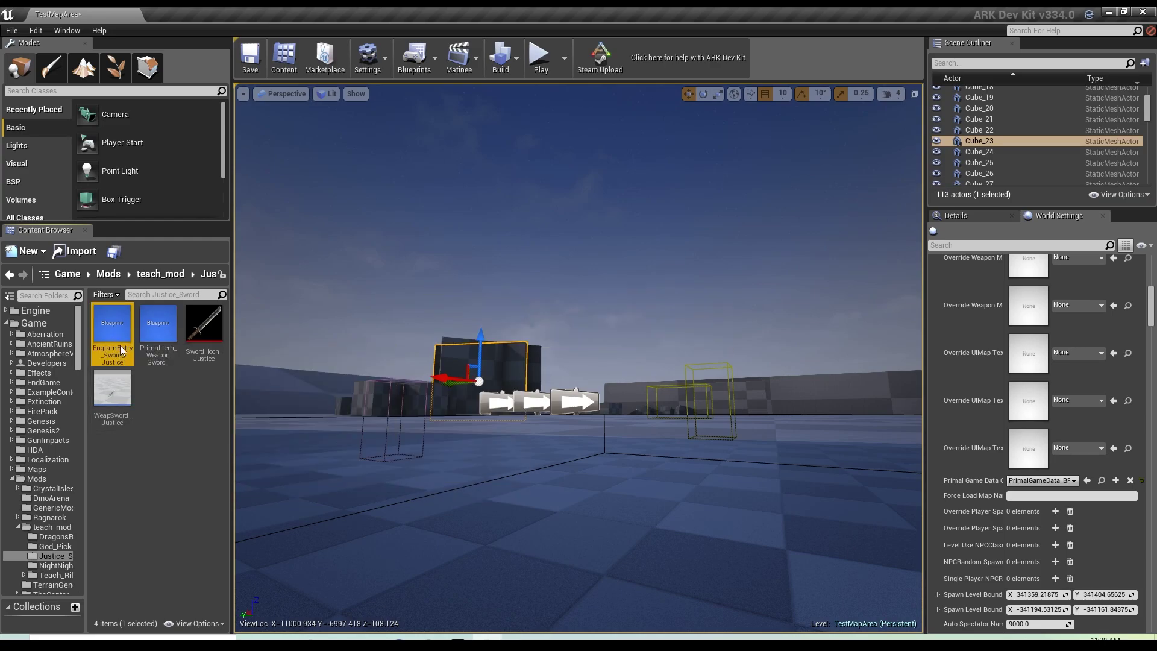
{"action": "double_click", "coordinate": [121, 346]}
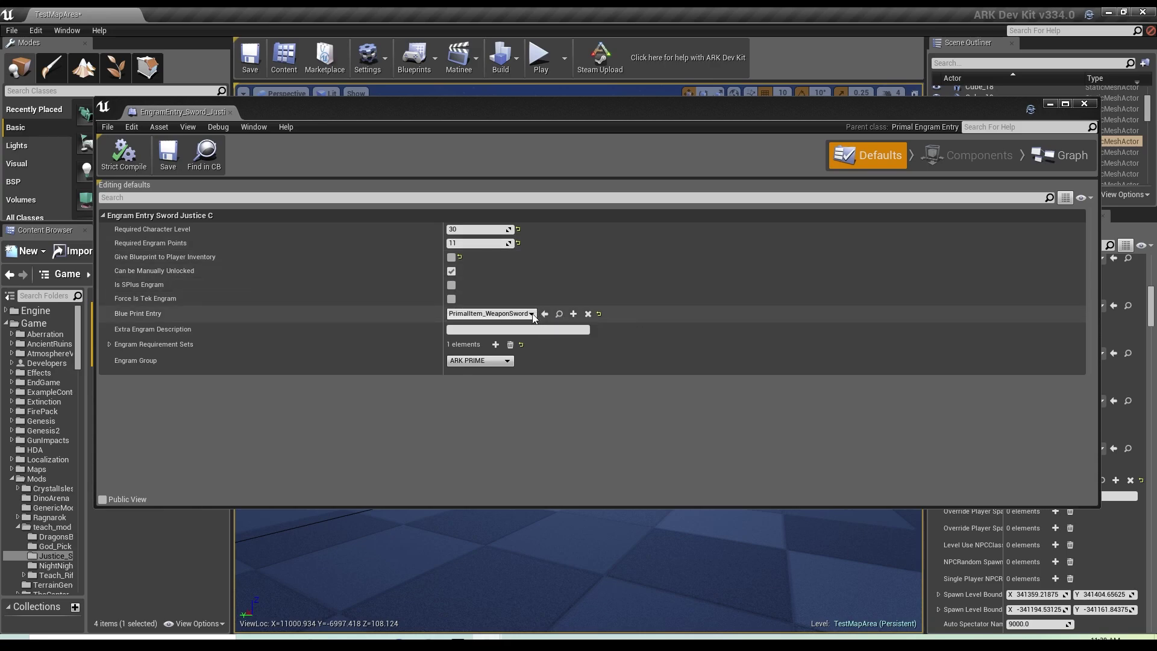
{"action": "left_click_drag", "start_coordinate": [554, 107], "coordinate": [599, 115]}
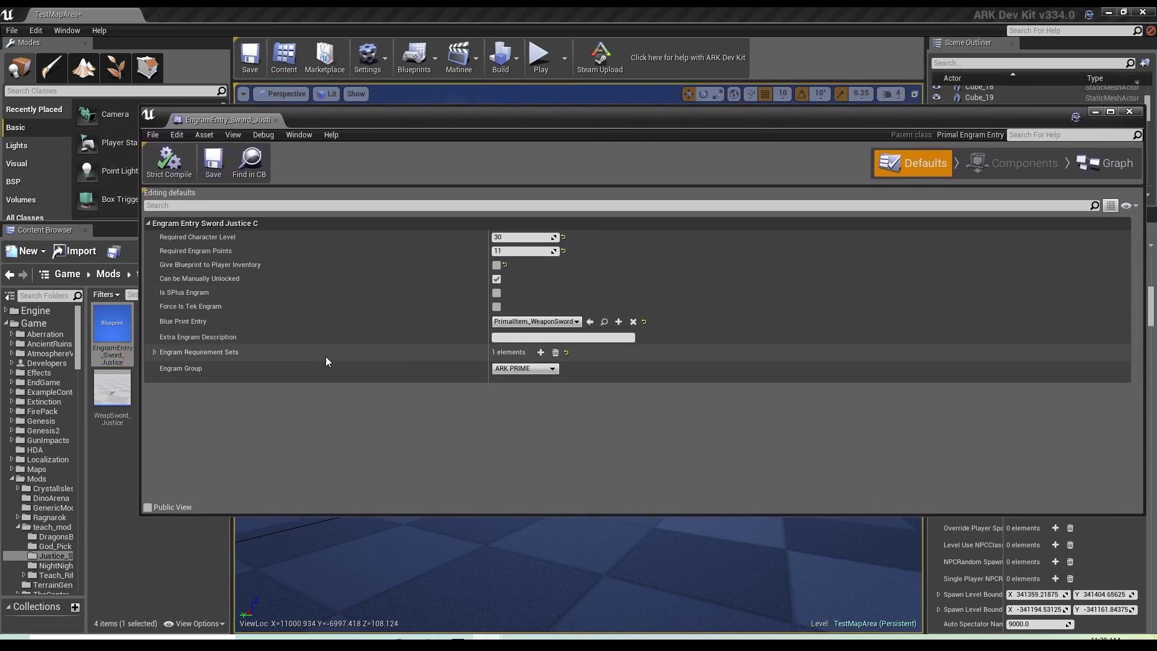
{"action": "left_click", "coordinate": [120, 398]}
{"action": "left_click", "coordinate": [590, 322]}
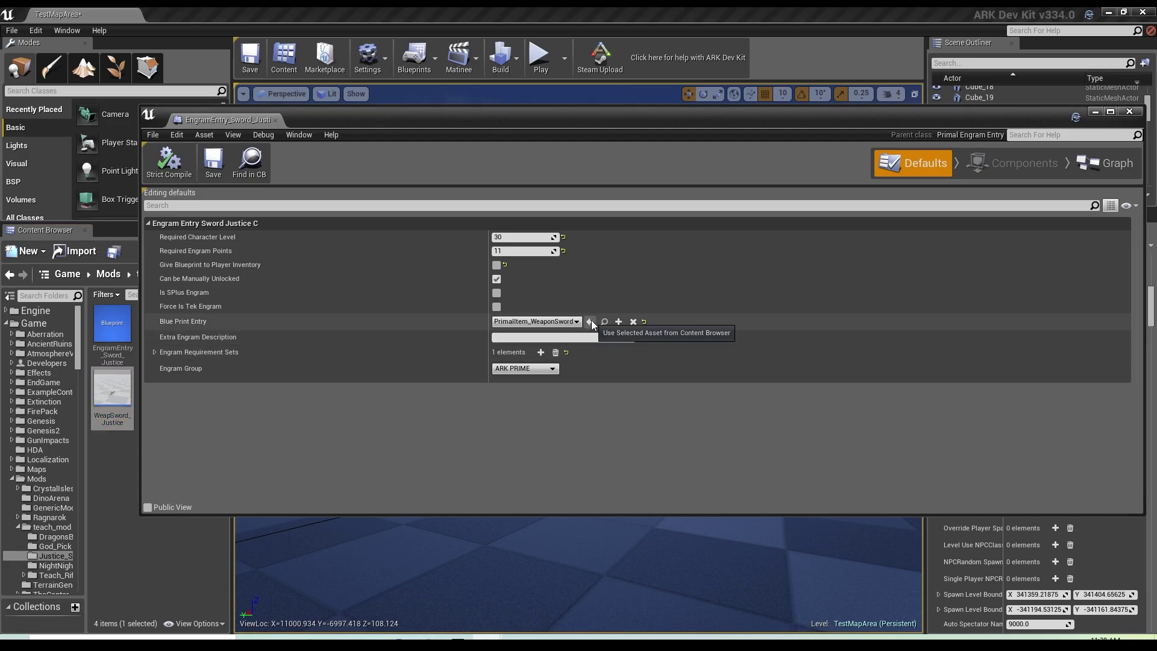
{"action": "left_click", "coordinate": [561, 324]}
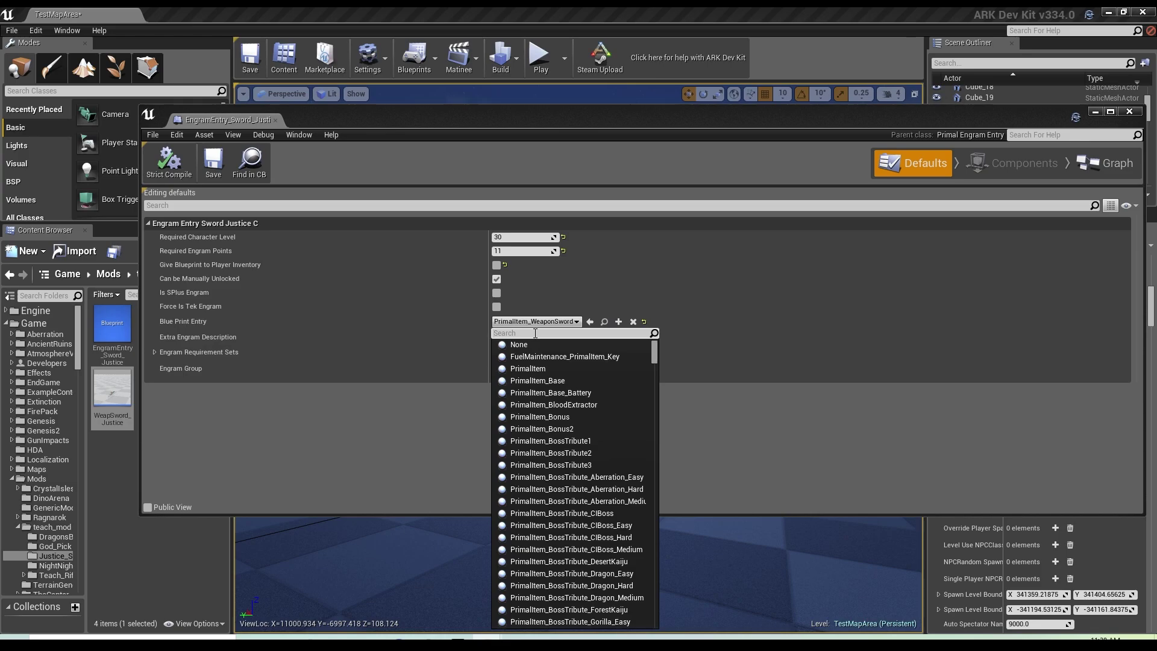
{"action": "type", "text": "just"}
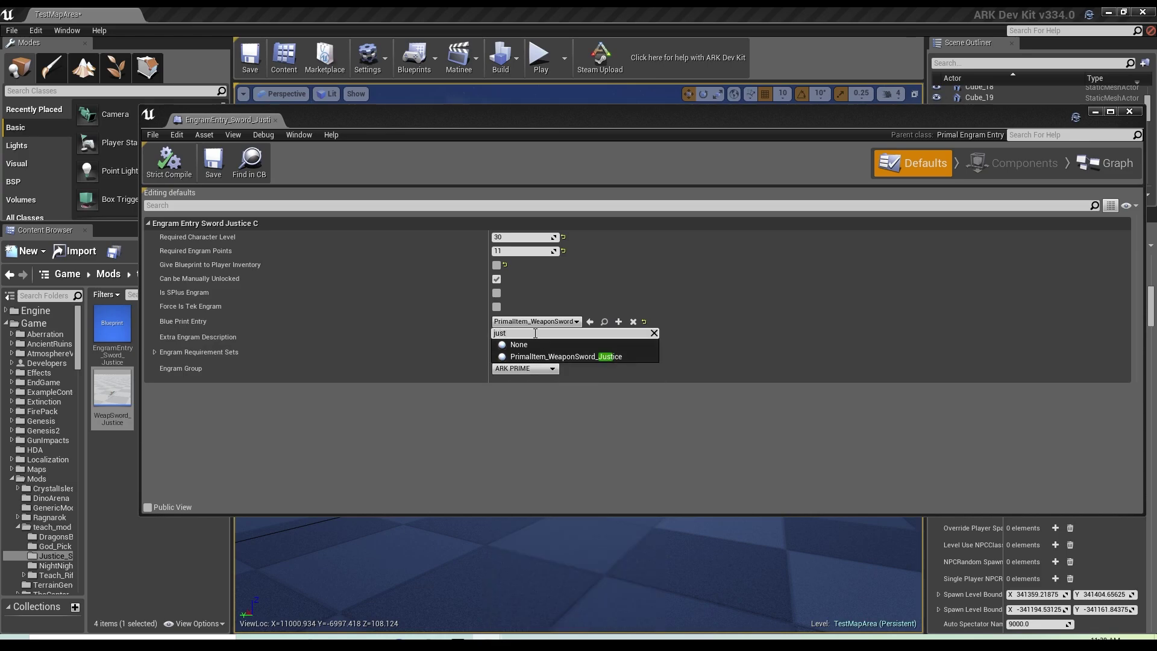
{"action": "left_click", "coordinate": [592, 357]}
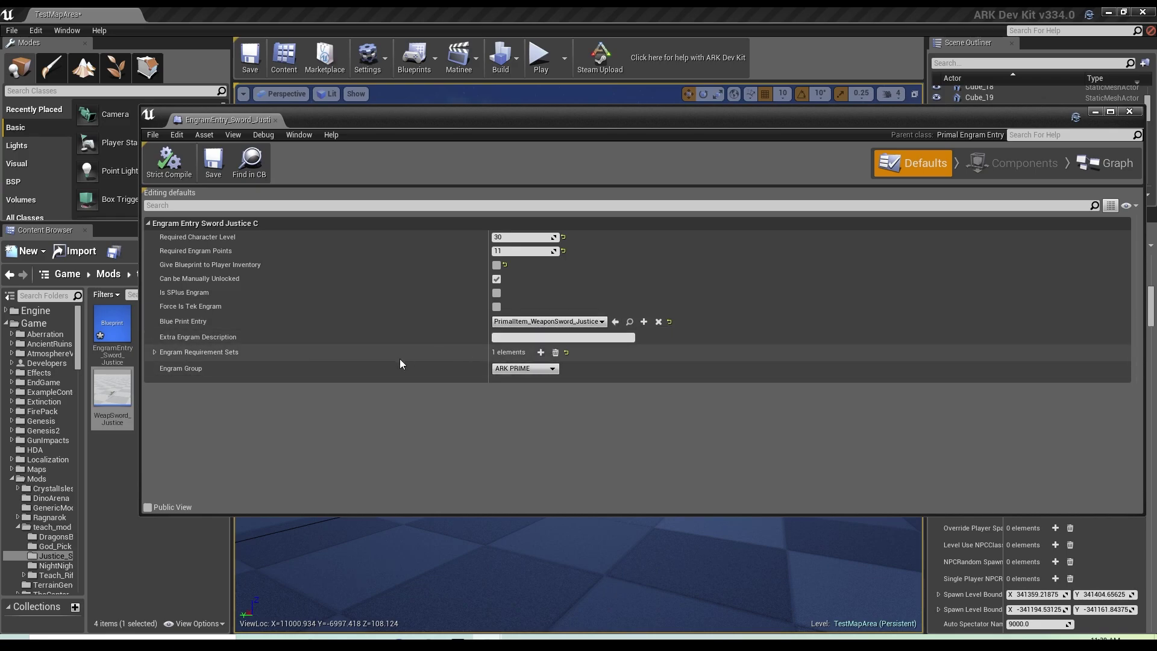
Expand the Engram Requirement Sets down to the engram entries, then save and close the engram entry blueprint
{"action": "left_click", "coordinate": [154, 352]}
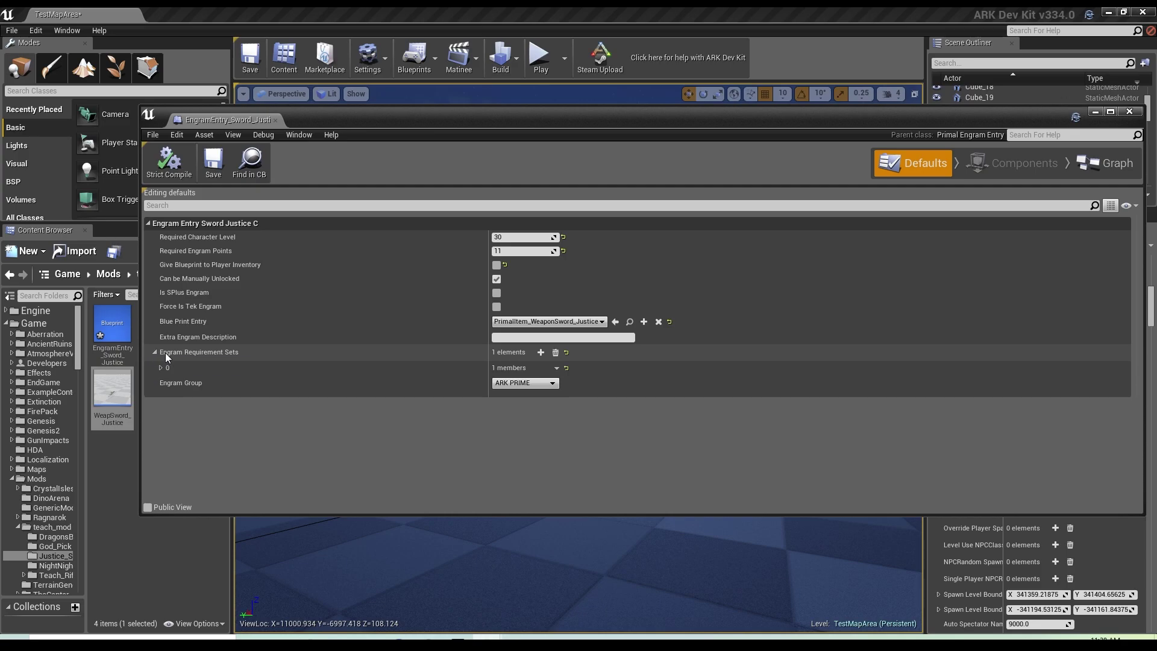
{"action": "left_click", "coordinate": [160, 368]}
{"action": "left_click", "coordinate": [165, 384]}
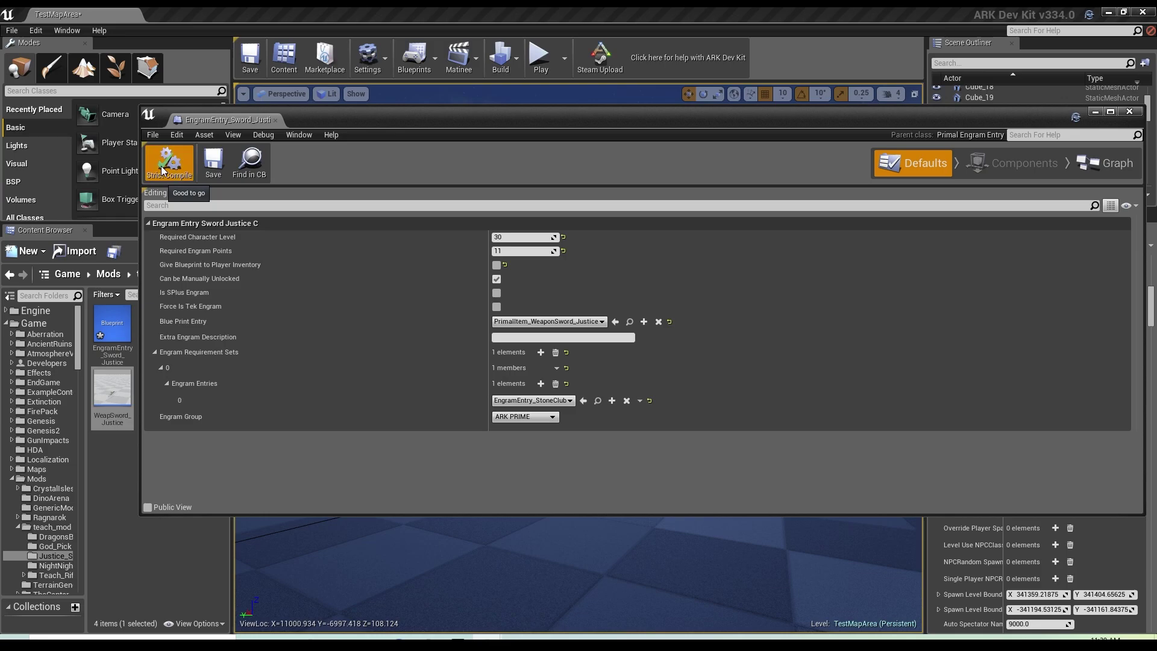
{"action": "left_click", "coordinate": [217, 167]}
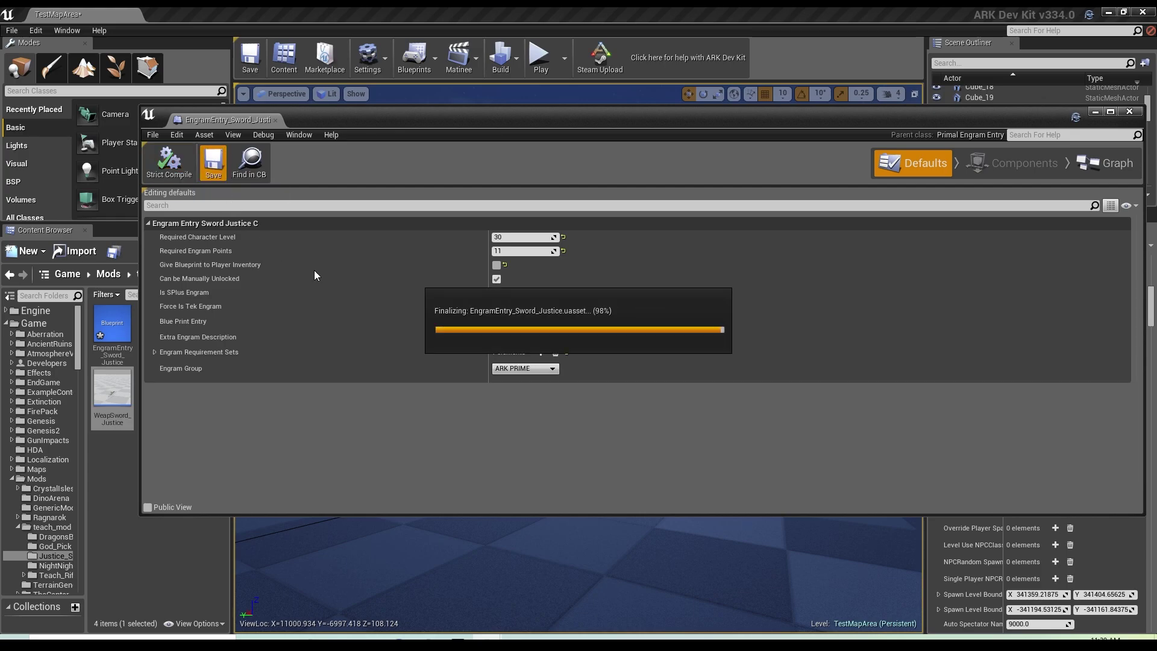
{"action": "left_click", "coordinate": [1129, 111]}
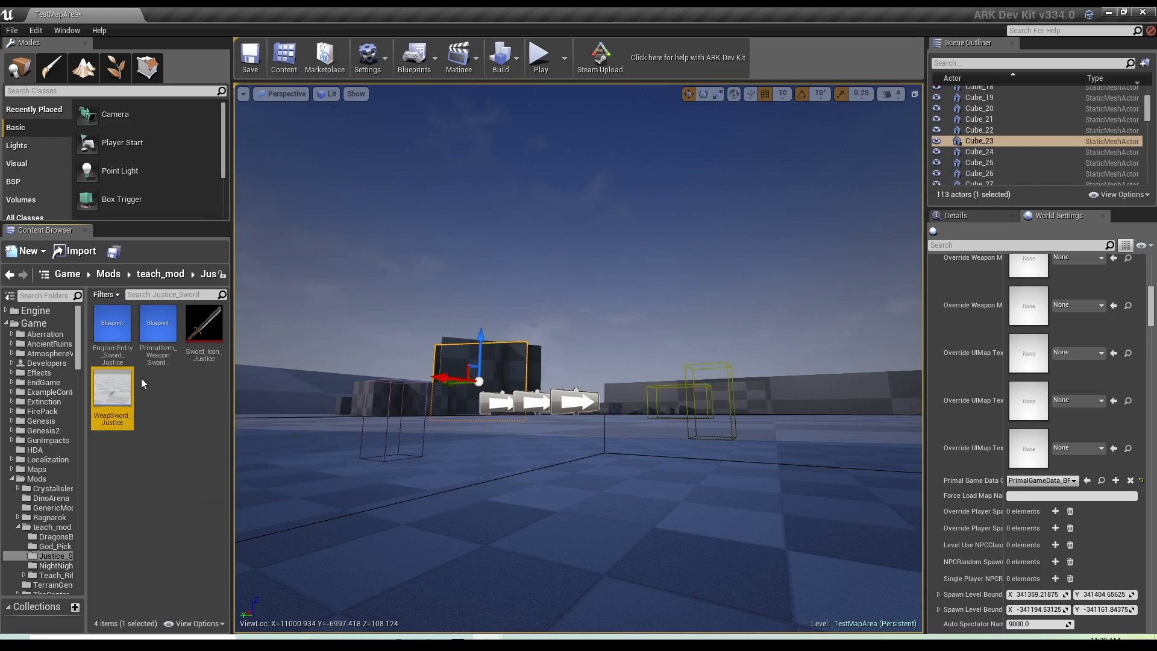
Open the WeapSword_Justice blueprint and examine its animation defaults down to the third-person skeletal mesh
{"action": "double_click", "coordinate": [119, 401]}
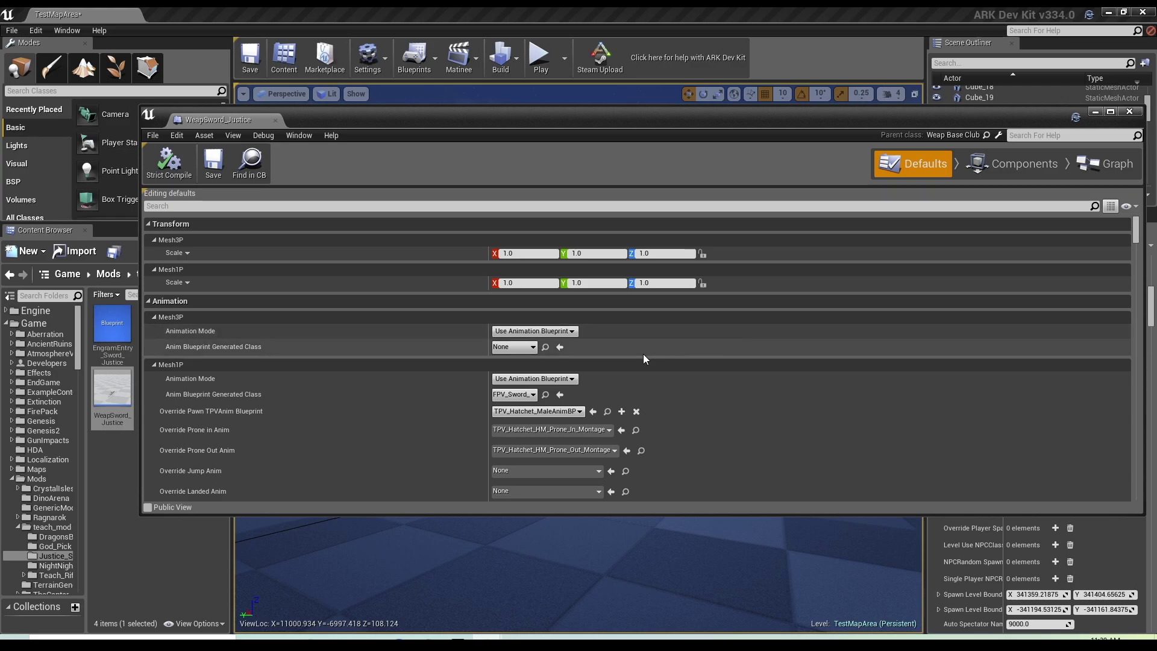
{"action": "scroll", "coordinate": [642, 354], "scroll_direction": "down", "scroll_amount": 2}
{"action": "scroll", "coordinate": [474, 342], "scroll_direction": "down", "scroll_amount": 6}
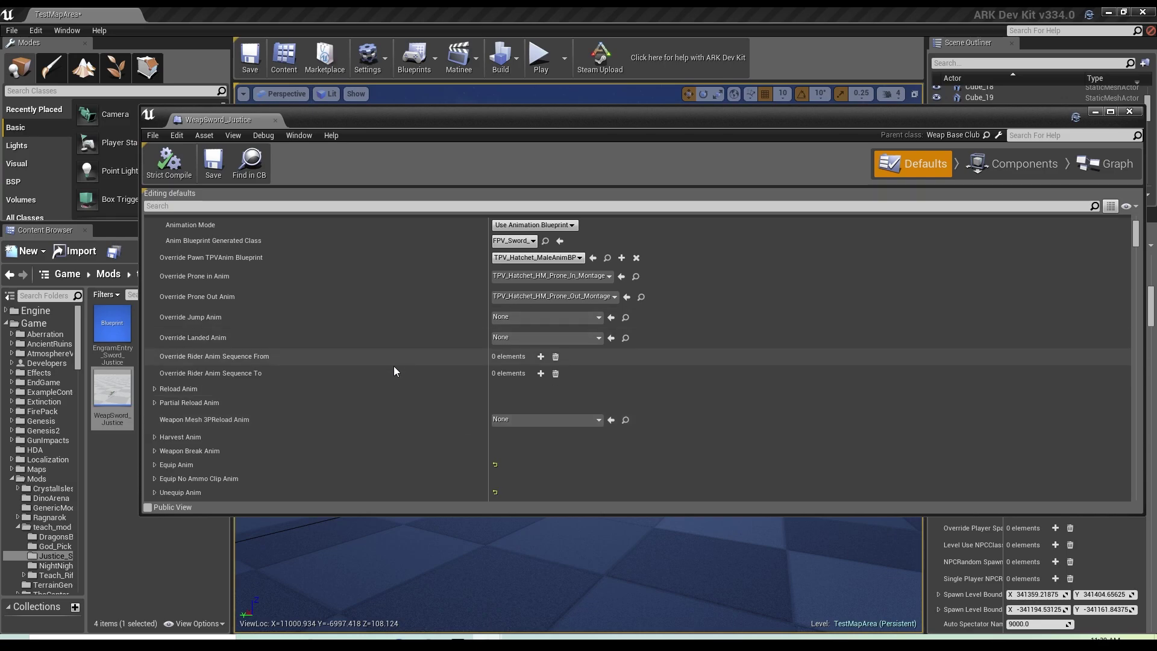
{"action": "scroll", "coordinate": [406, 398], "scroll_direction": "down", "scroll_amount": 2}
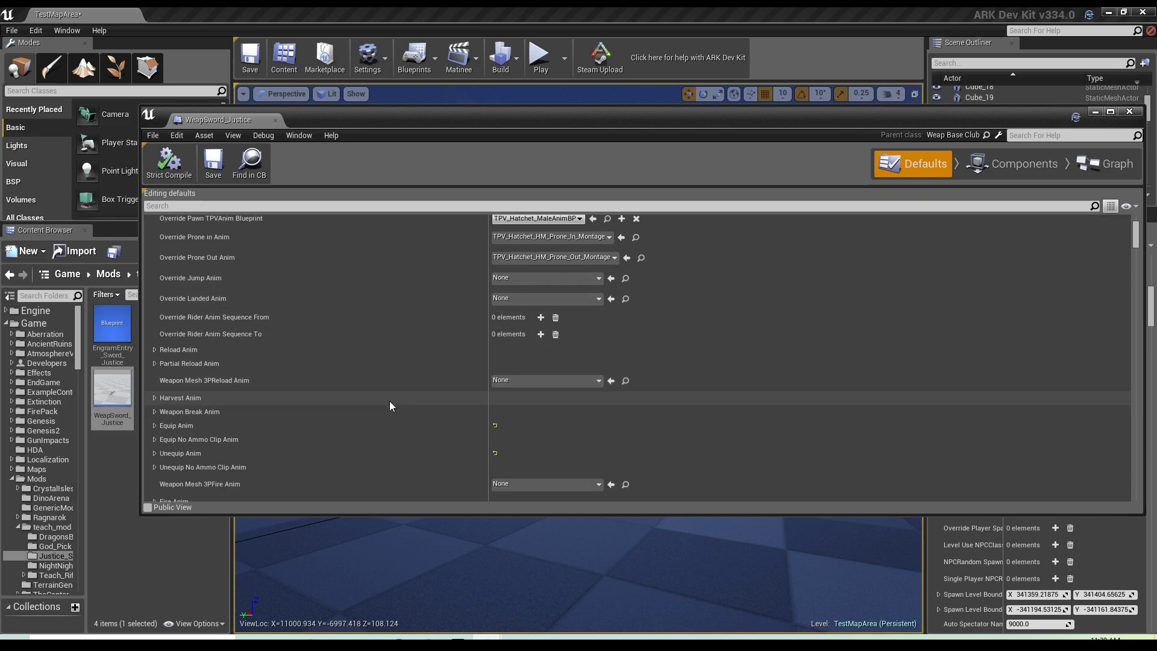
{"action": "scroll", "coordinate": [390, 411], "scroll_direction": "down", "scroll_amount": 3}
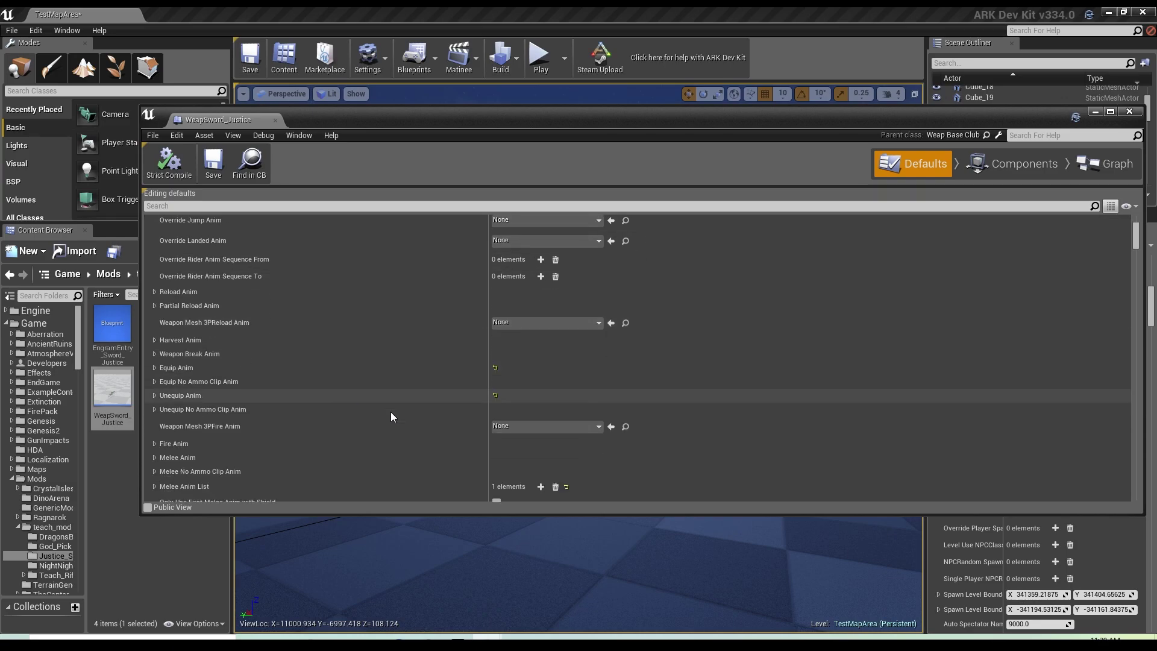
{"action": "scroll", "coordinate": [391, 402], "scroll_direction": "down", "scroll_amount": 1}
{"action": "scroll", "coordinate": [428, 415], "scroll_direction": "down", "scroll_amount": 8}
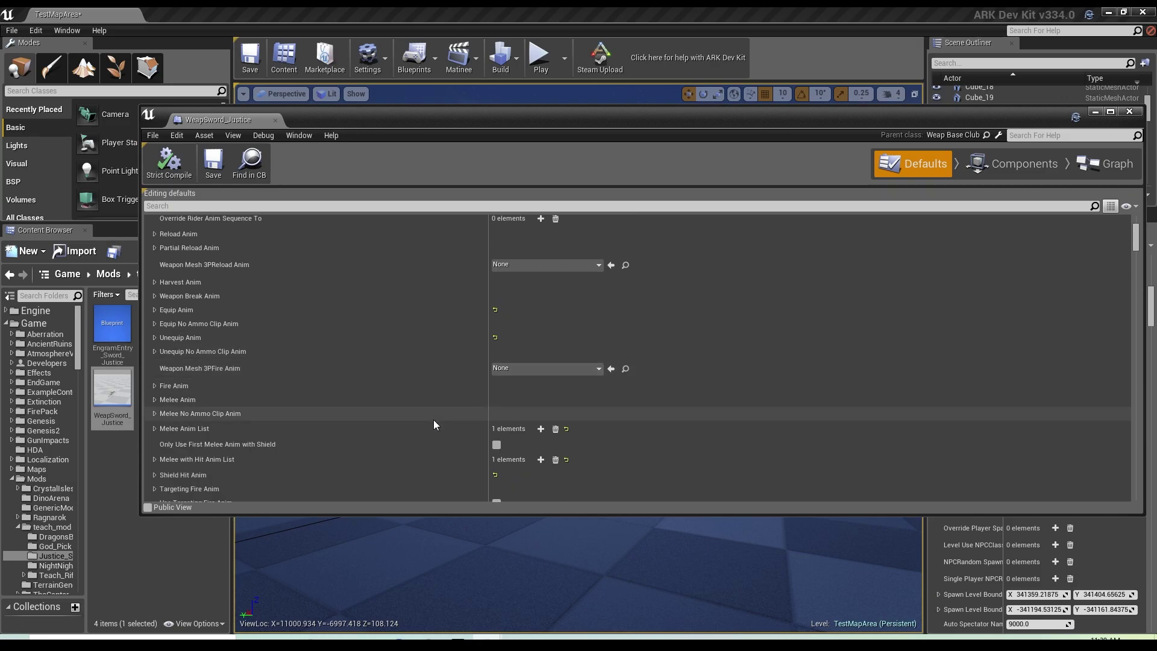
{"action": "scroll", "coordinate": [427, 393], "scroll_direction": "down", "scroll_amount": 6}
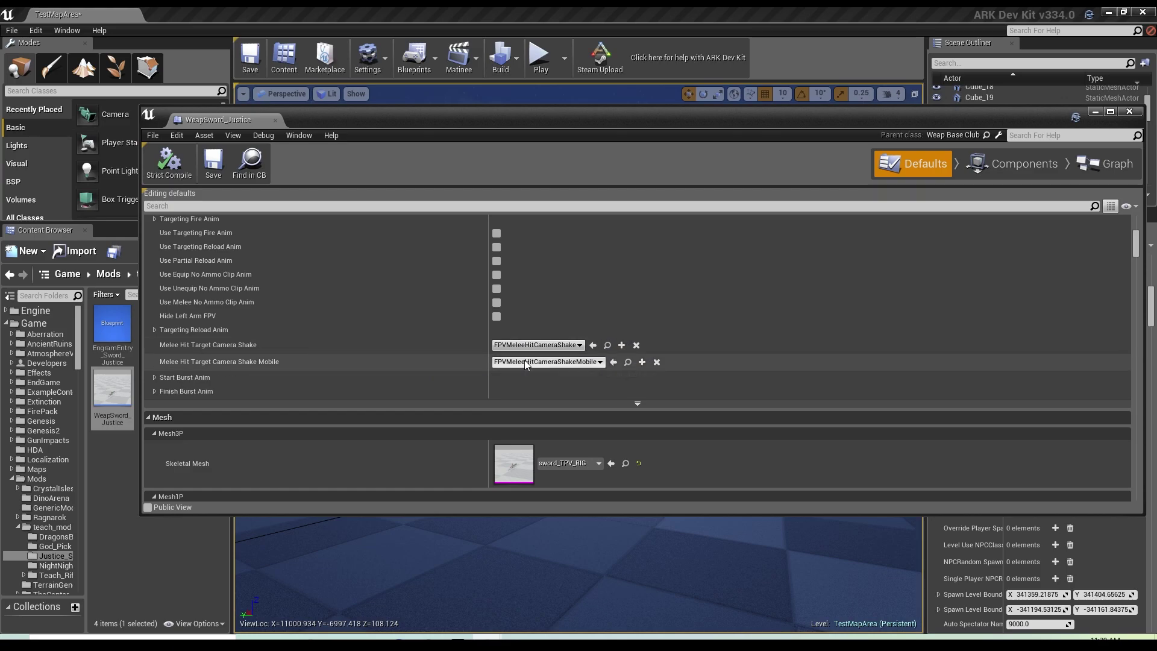
{"action": "scroll", "coordinate": [533, 360], "scroll_direction": "down", "scroll_amount": 2}
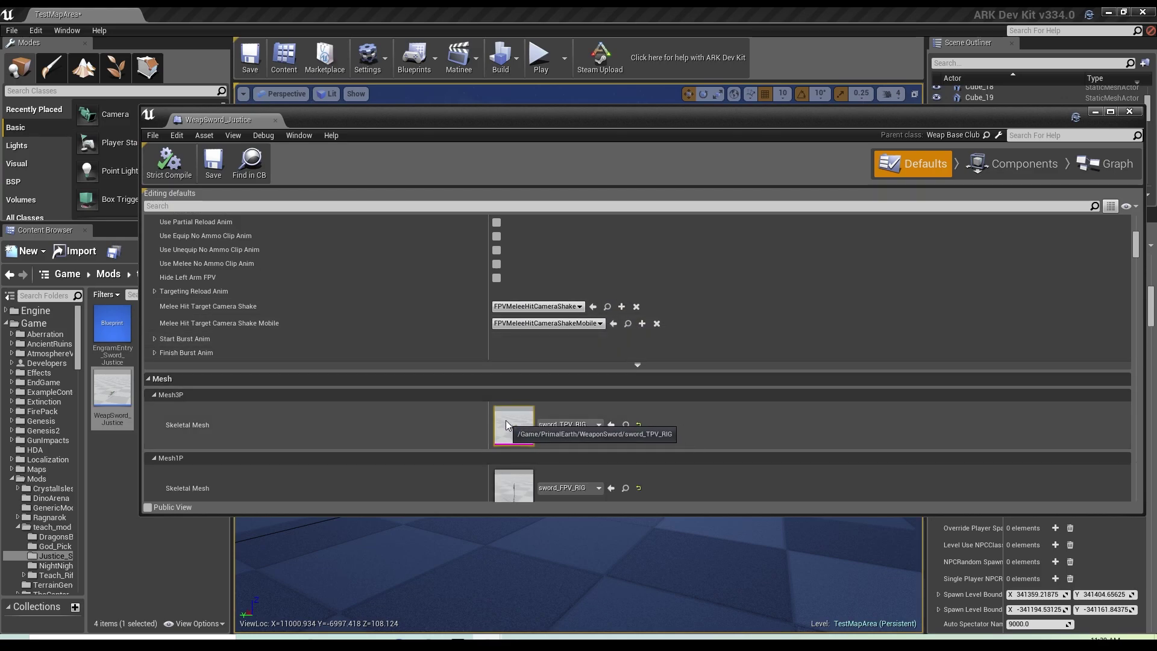
Examine the sword's mesh rigs and Weapon settings, from the attach point and FPV offsets through the alt-fire and taxidermy options
{"action": "left_click_drag", "start_coordinate": [548, 118], "coordinate": [525, 76]}
{"action": "scroll", "coordinate": [423, 331], "scroll_direction": "down", "scroll_amount": 3}
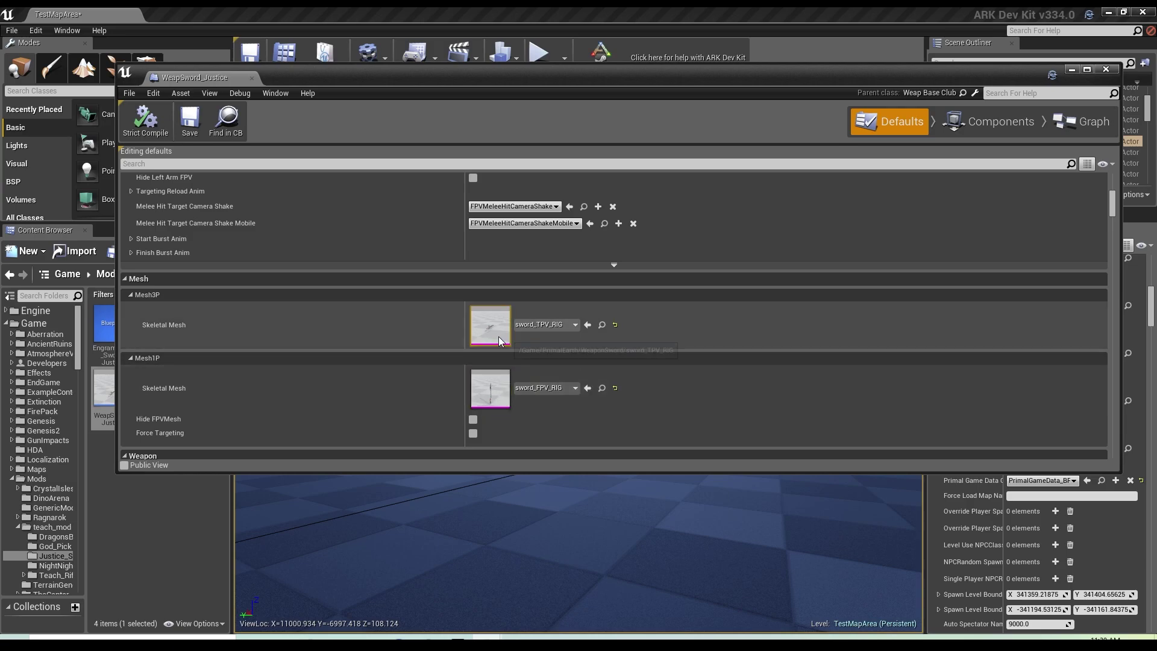
{"action": "scroll", "coordinate": [496, 341], "scroll_direction": "down", "scroll_amount": 3}
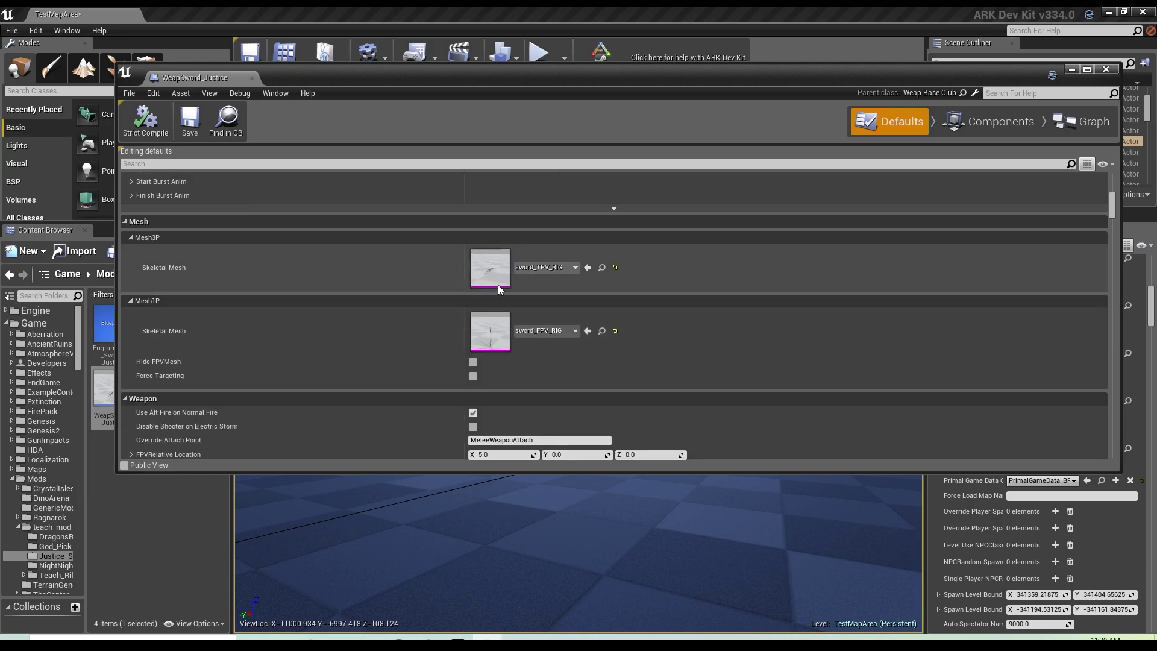
{"action": "scroll", "coordinate": [447, 308], "scroll_direction": "down", "scroll_amount": 6}
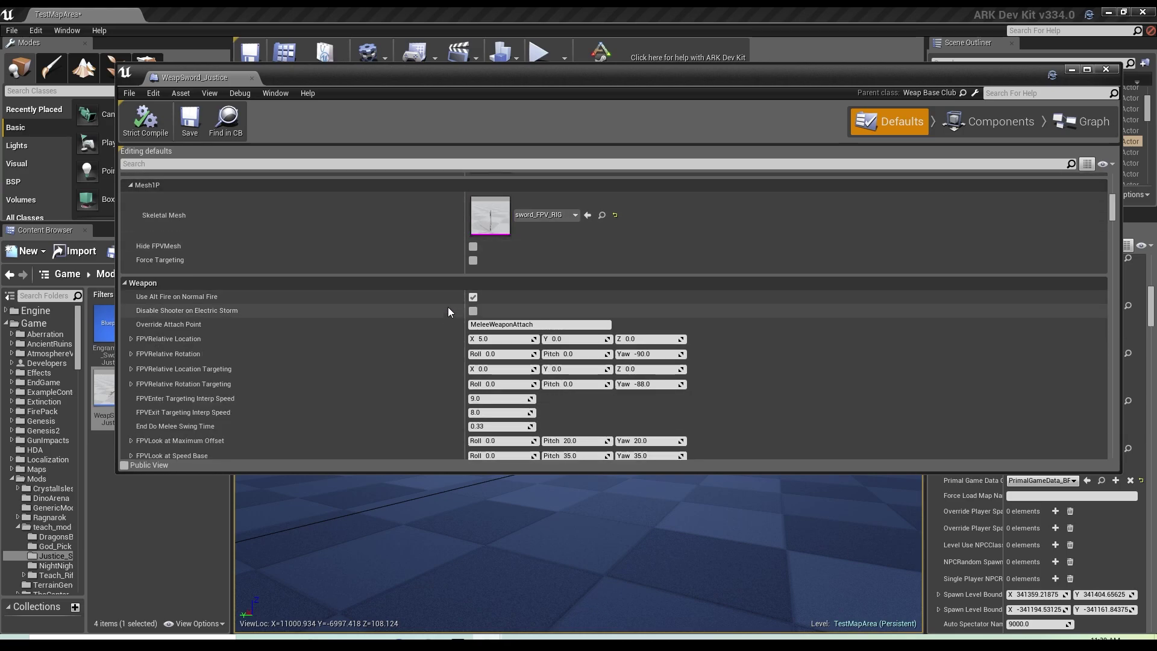
{"action": "scroll", "coordinate": [494, 260], "scroll_direction": "up", "scroll_amount": 5}
{"action": "scroll", "coordinate": [482, 302], "scroll_direction": "down", "scroll_amount": 7}
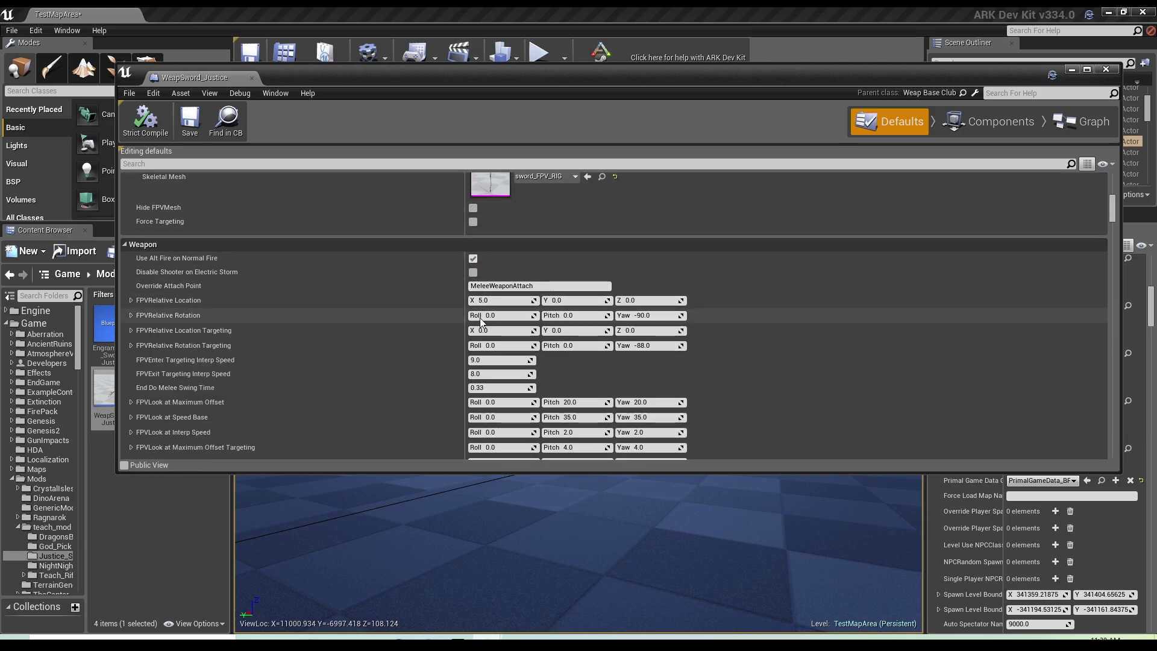
{"action": "scroll", "coordinate": [500, 295], "scroll_direction": "down", "scroll_amount": 2}
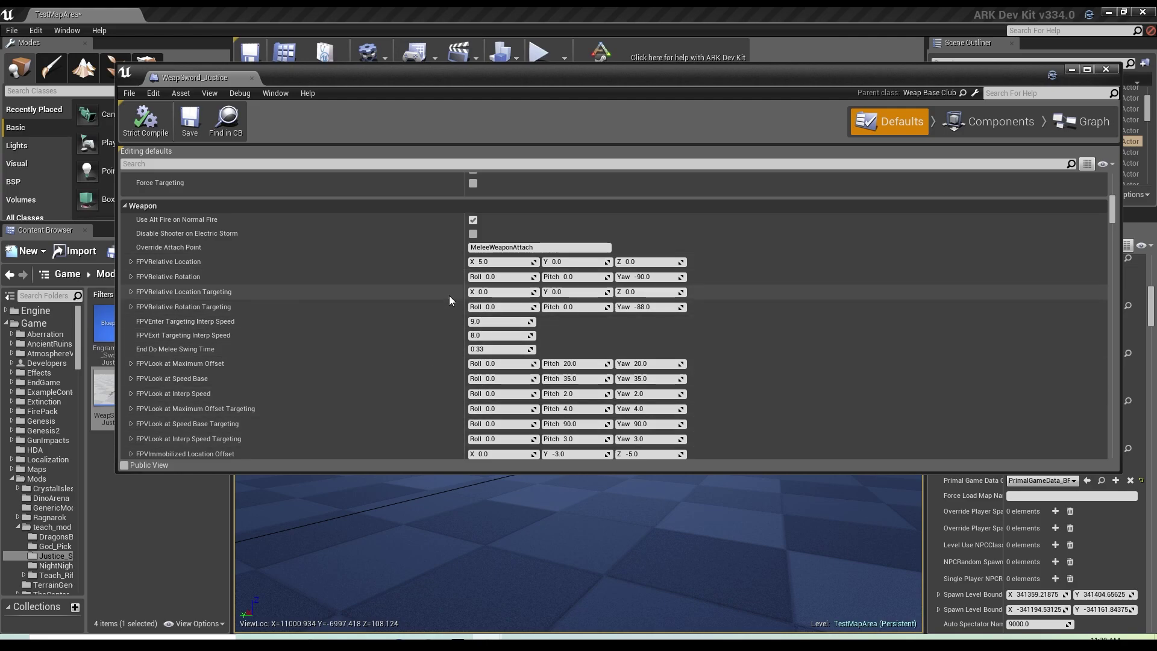
{"action": "scroll", "coordinate": [450, 296], "scroll_direction": "down", "scroll_amount": 3}
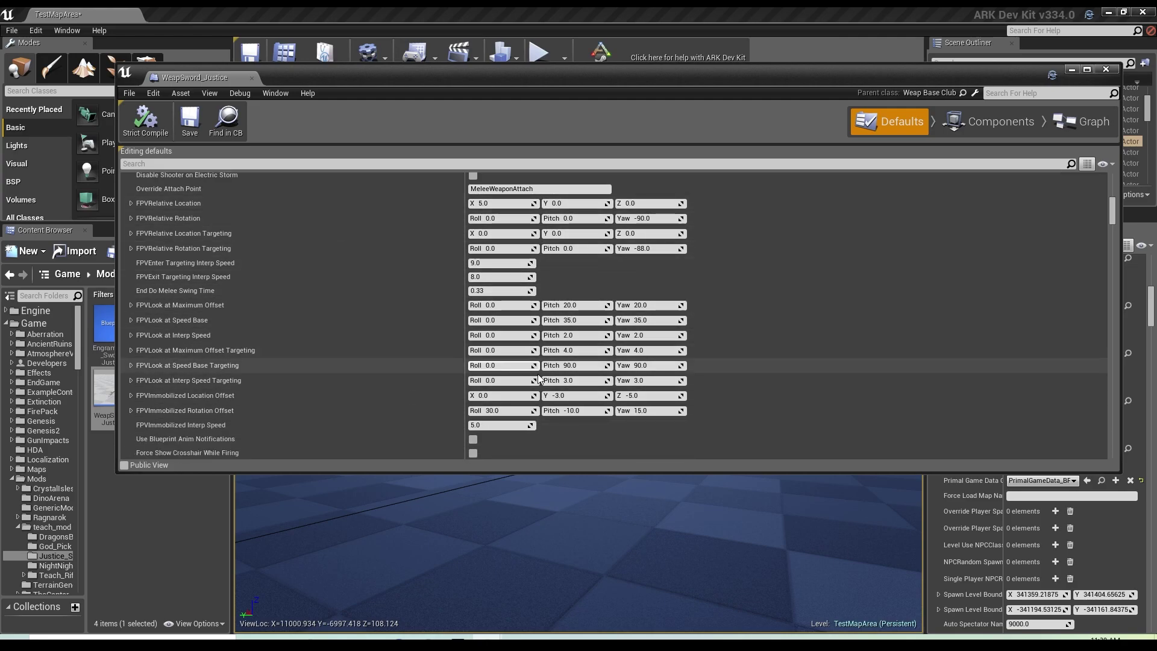
{"action": "scroll", "coordinate": [499, 316], "scroll_direction": "down", "scroll_amount": 4}
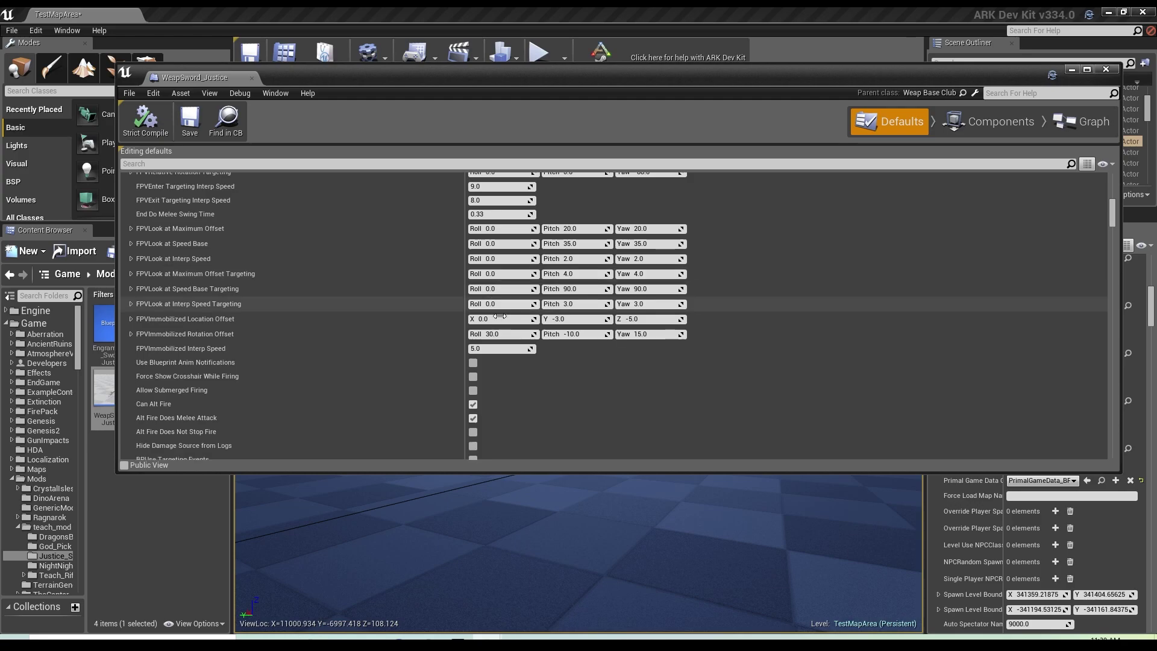
{"action": "scroll", "coordinate": [495, 341], "scroll_direction": "down", "scroll_amount": 6}
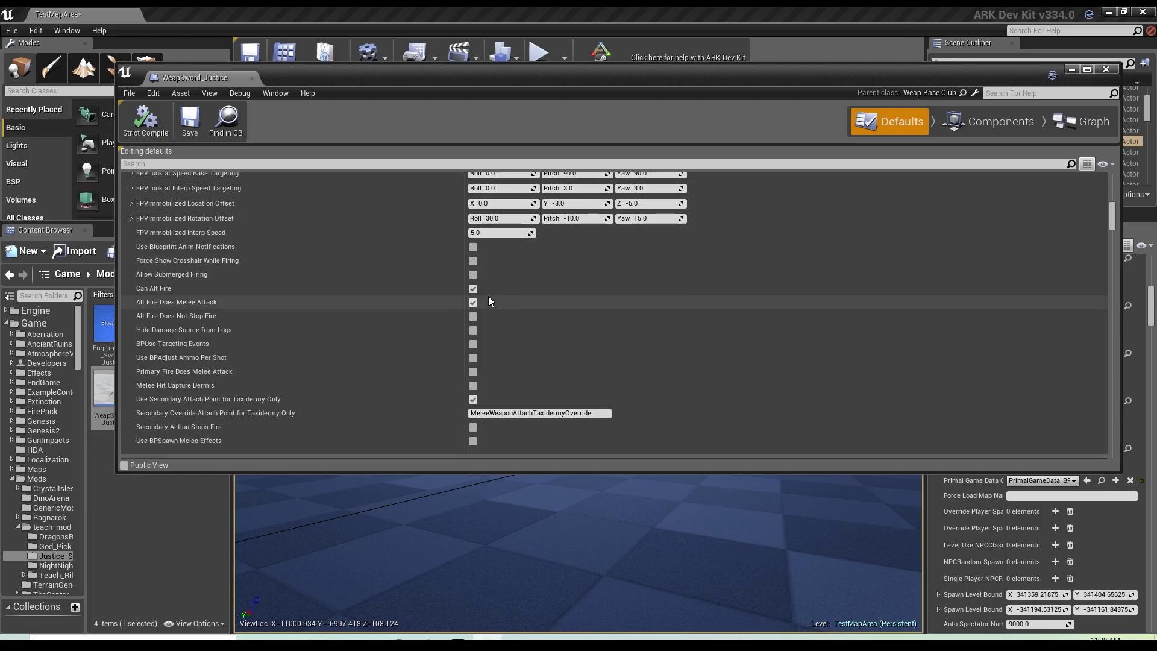
{"action": "scroll", "coordinate": [489, 301], "scroll_direction": "down", "scroll_amount": 6}
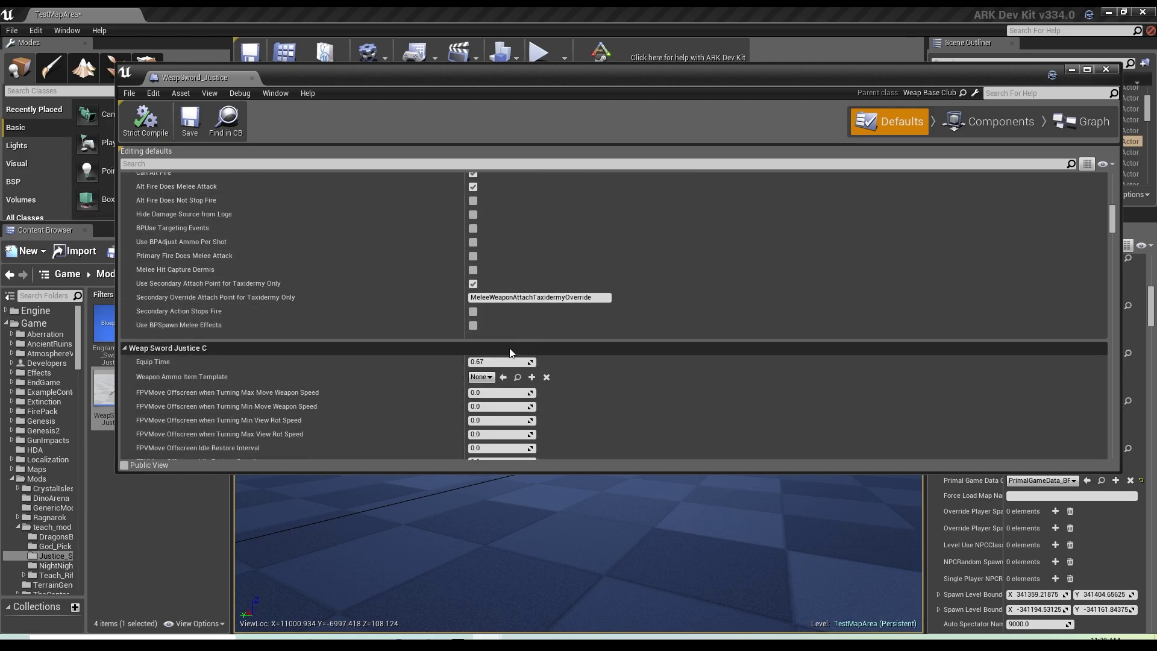
Set the sword's Equip Time to 0.1 and its Weapon Unequip Delay to 0.1
{"action": "scroll", "coordinate": [485, 320], "scroll_direction": "down", "scroll_amount": 4}
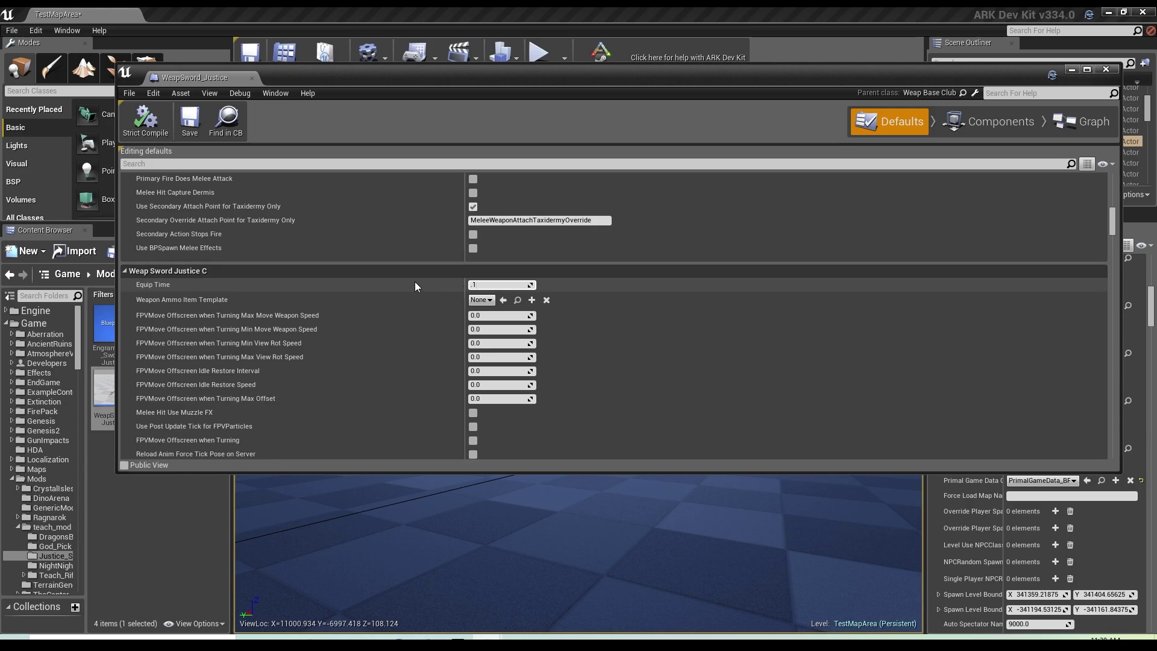
{"action": "scroll", "coordinate": [415, 280], "scroll_direction": "down", "scroll_amount": 3}
{"action": "scroll", "coordinate": [426, 273], "scroll_direction": "down", "scroll_amount": 8}
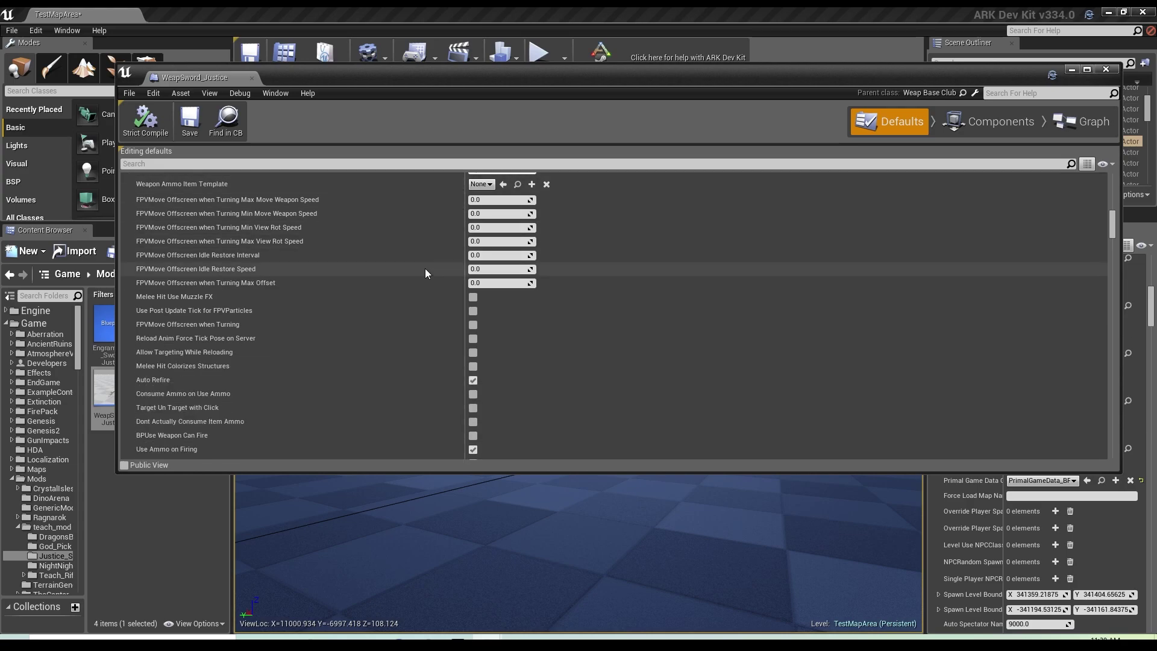
{"action": "scroll", "coordinate": [443, 322], "scroll_direction": "down", "scroll_amount": 3}
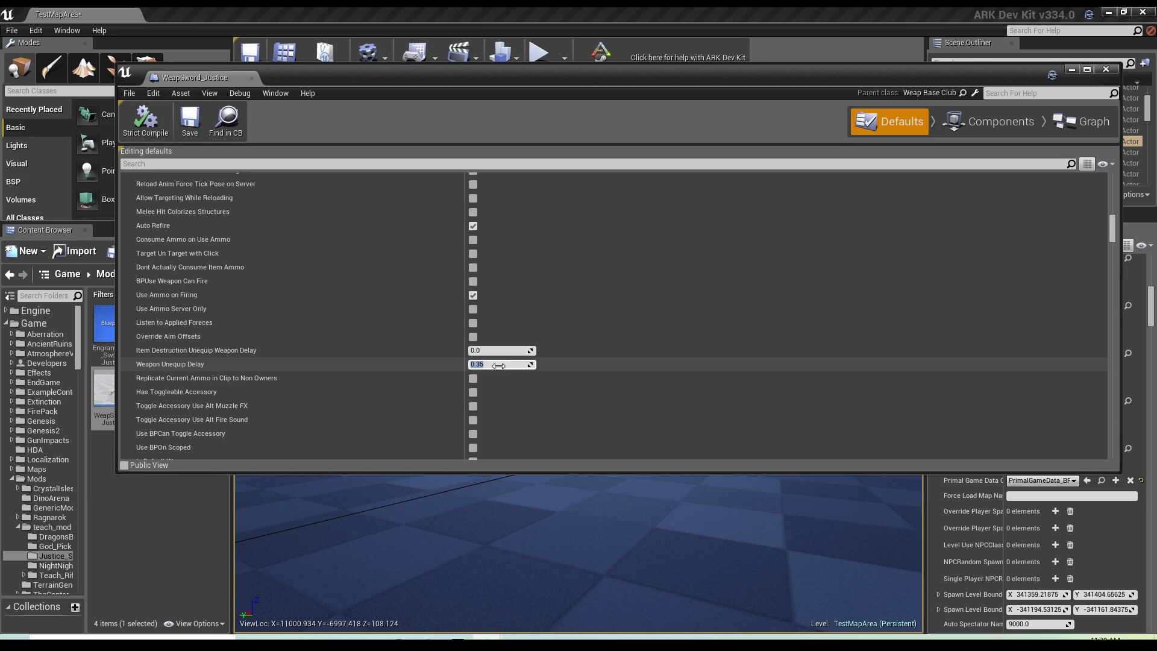
{"action": "key", "text": "Return"}
Set the sword's Melee Consumes Stamina value to 1.0
{"action": "scroll", "coordinate": [451, 341], "scroll_direction": "down", "scroll_amount": 9}
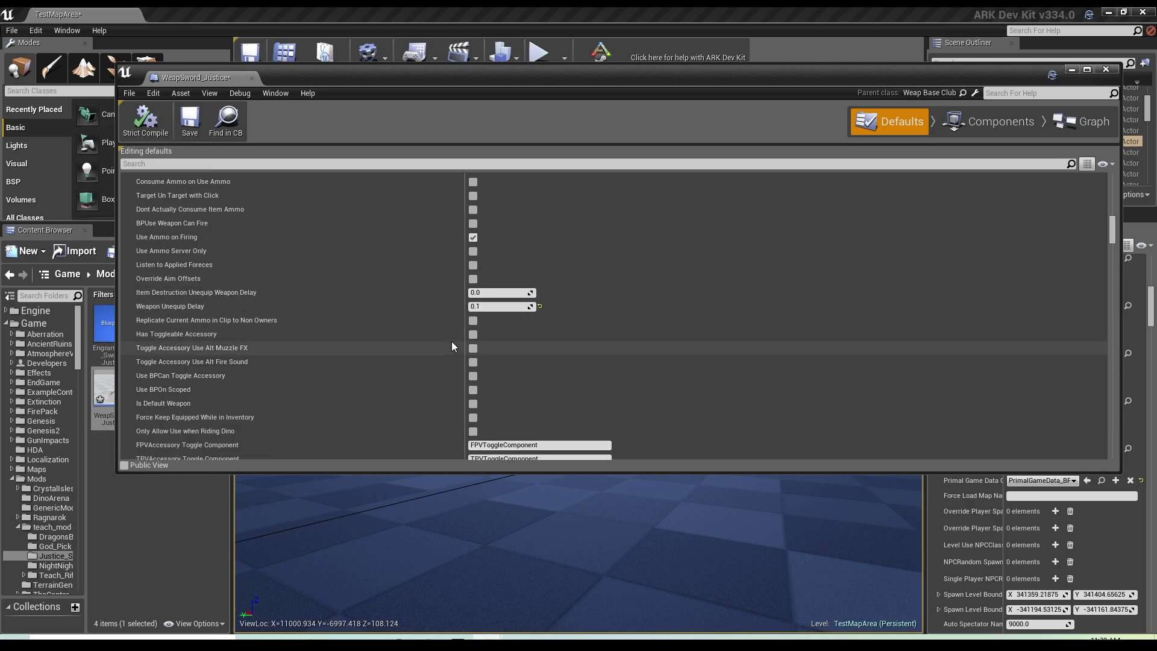
{"action": "scroll", "coordinate": [440, 357], "scroll_direction": "down", "scroll_amount": 6}
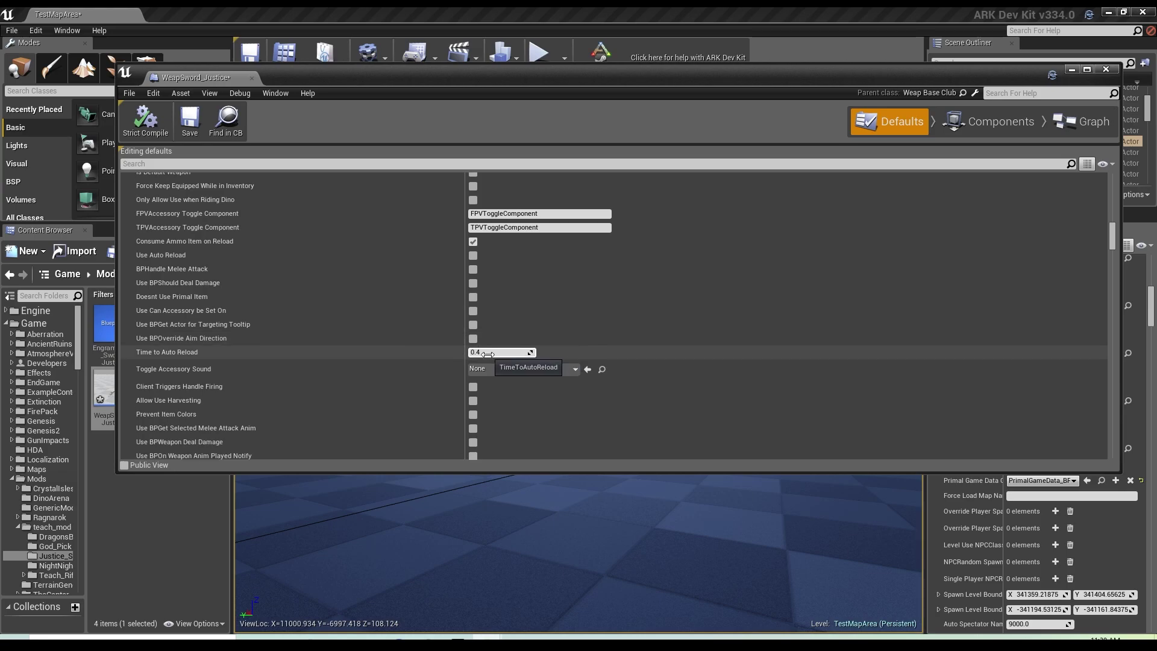
{"action": "scroll", "coordinate": [530, 331], "scroll_direction": "down", "scroll_amount": 11}
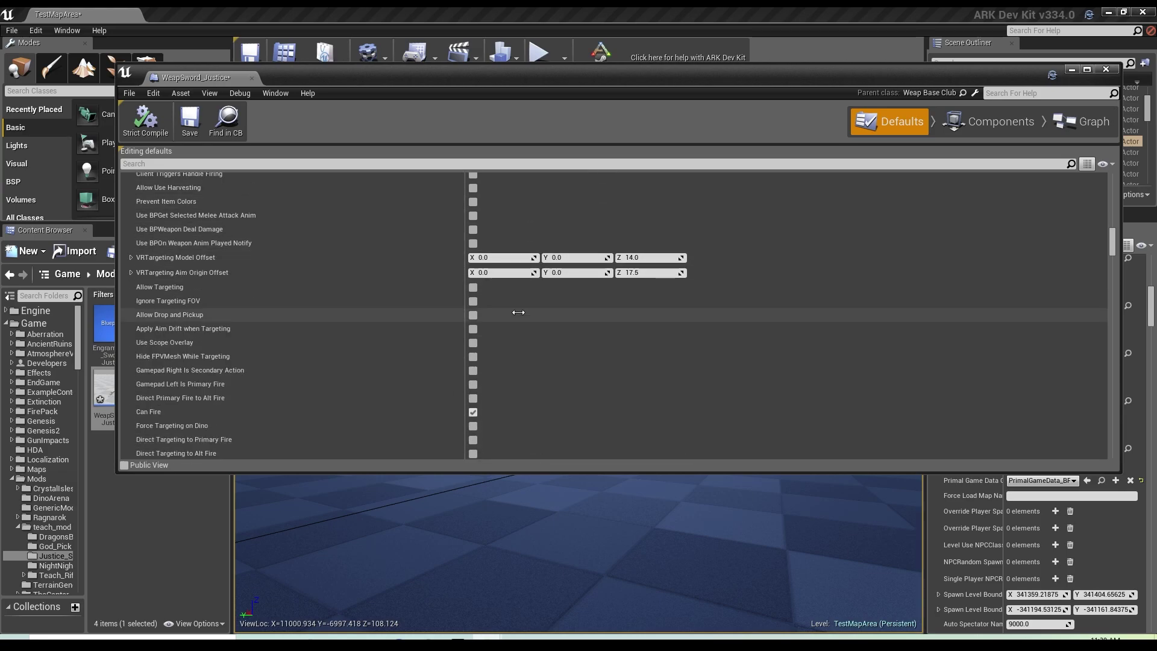
{"action": "scroll", "coordinate": [518, 312], "scroll_direction": "down", "scroll_amount": 8}
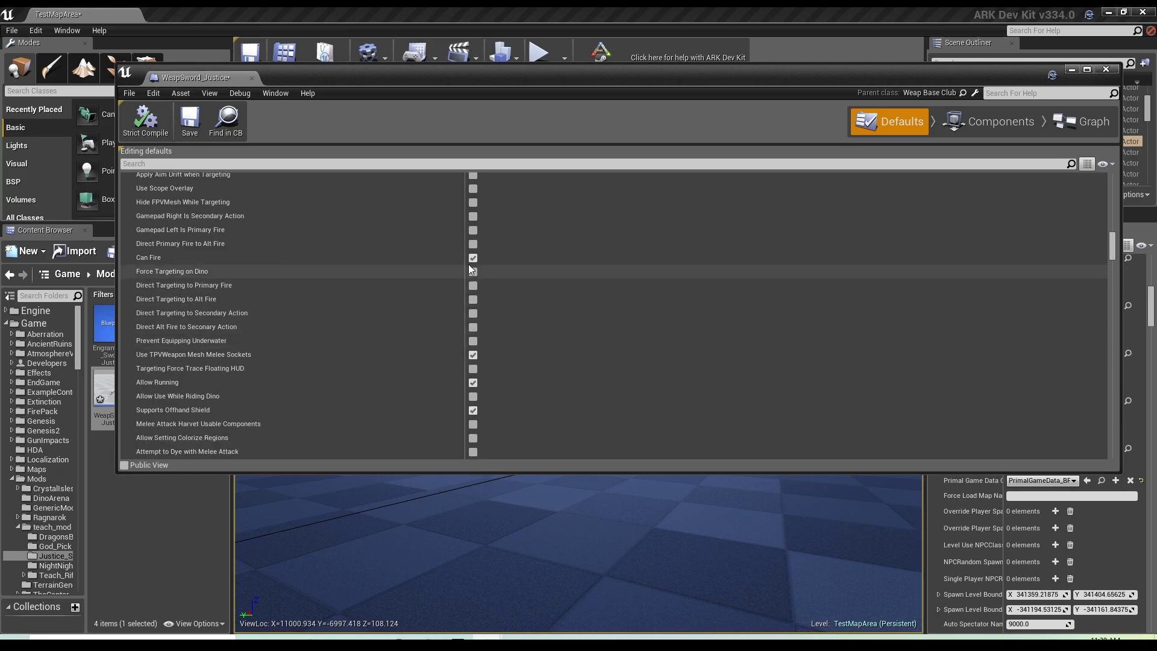
{"action": "scroll", "coordinate": [567, 259], "scroll_direction": "down", "scroll_amount": 7}
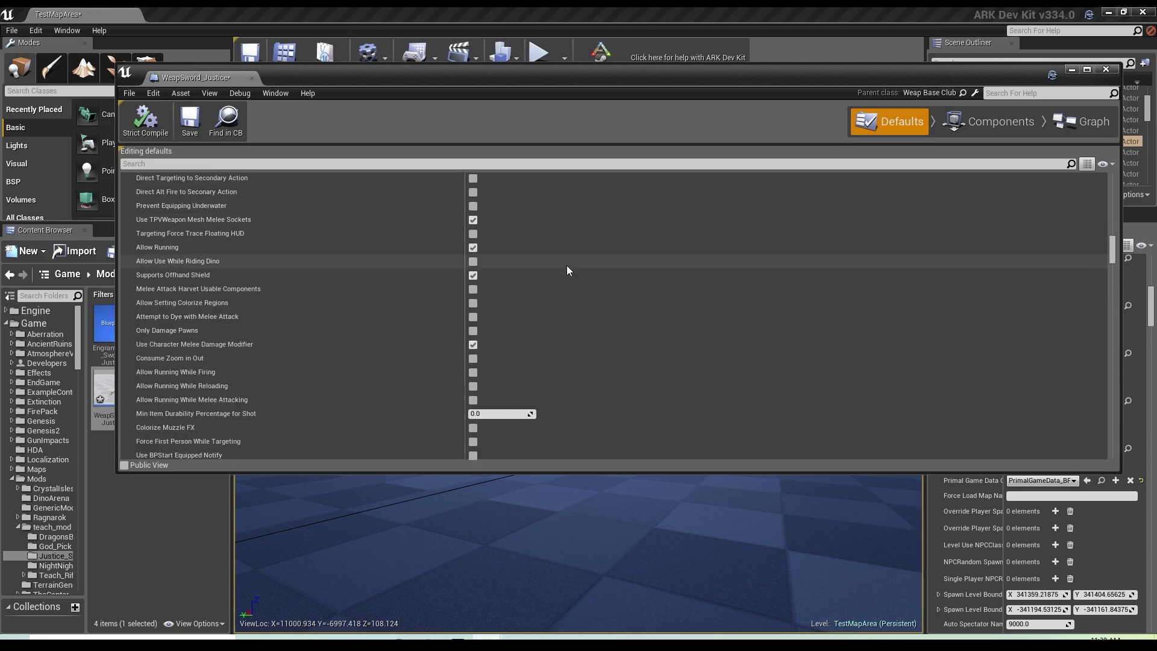
{"action": "scroll", "coordinate": [566, 270], "scroll_direction": "down", "scroll_amount": 13}
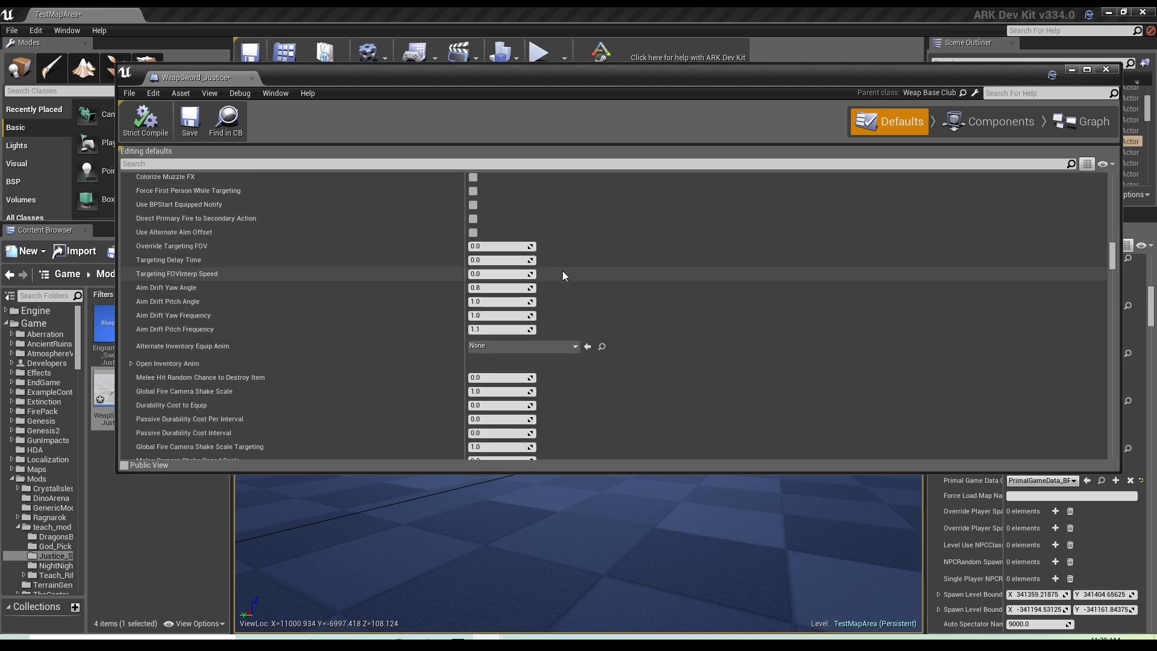
{"action": "scroll", "coordinate": [541, 269], "scroll_direction": "down", "scroll_amount": 5}
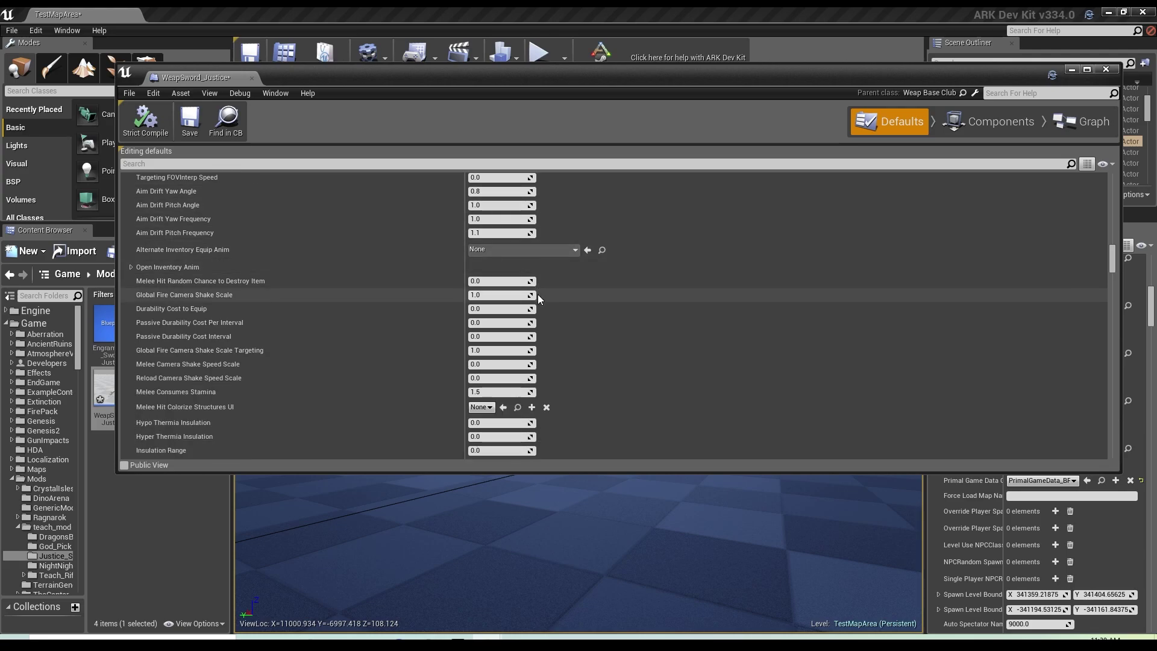
{"action": "scroll", "coordinate": [542, 313], "scroll_direction": "down", "scroll_amount": 2}
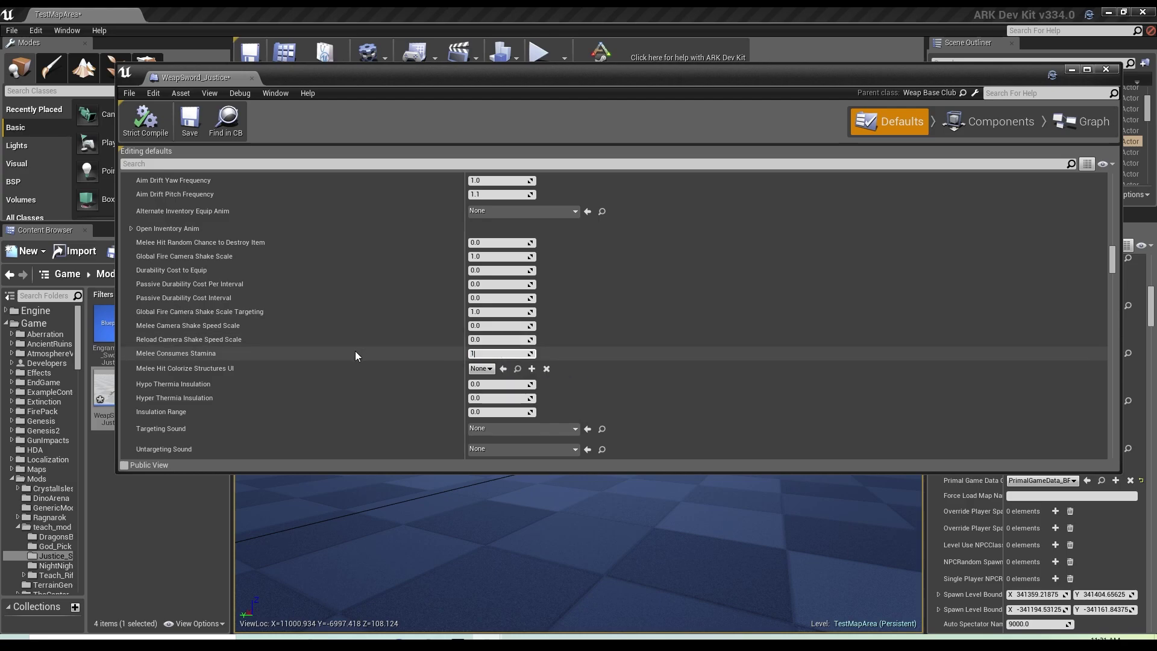
{"action": "key", "text": "Return"}
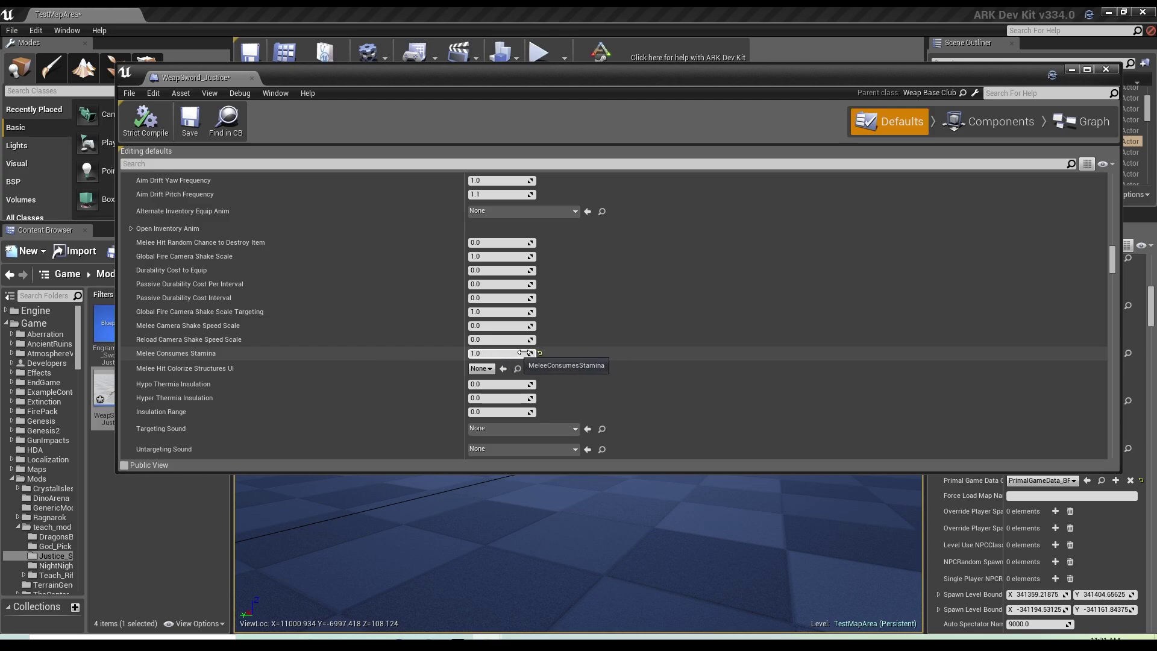
Examine the sword's remaining weapon defaults, from the insulation and melee harvest options through the crosshair, camera shake and muzzle offset settings
{"action": "scroll", "coordinate": [525, 353], "scroll_direction": "down", "scroll_amount": 4}
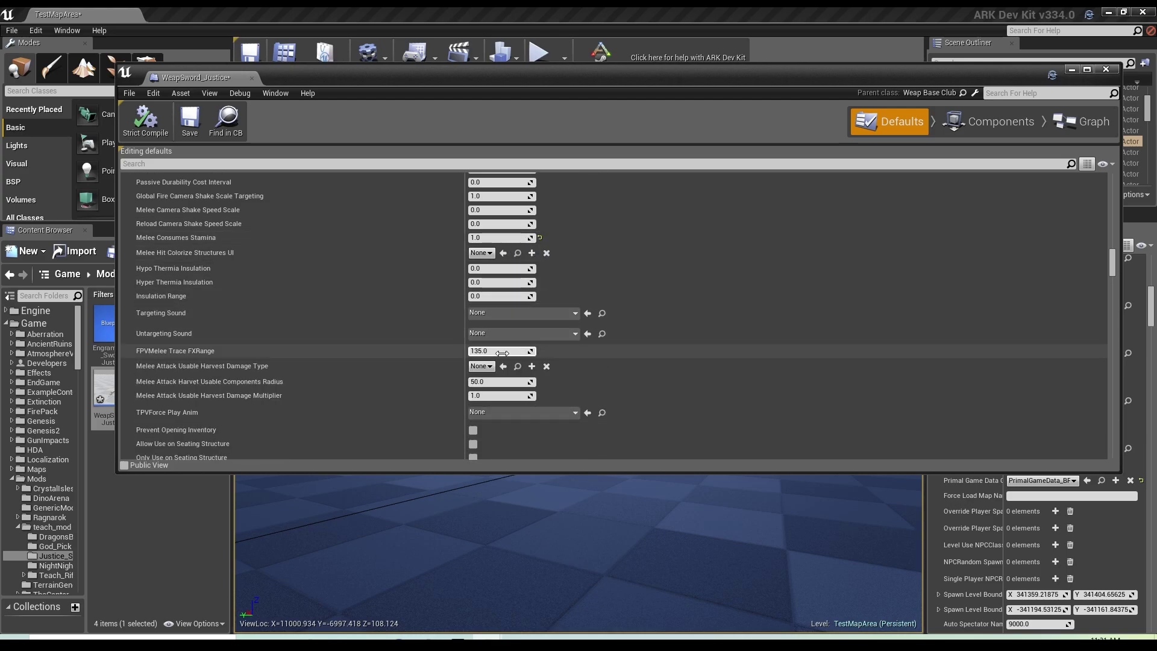
{"action": "scroll", "coordinate": [501, 355], "scroll_direction": "down", "scroll_amount": 1}
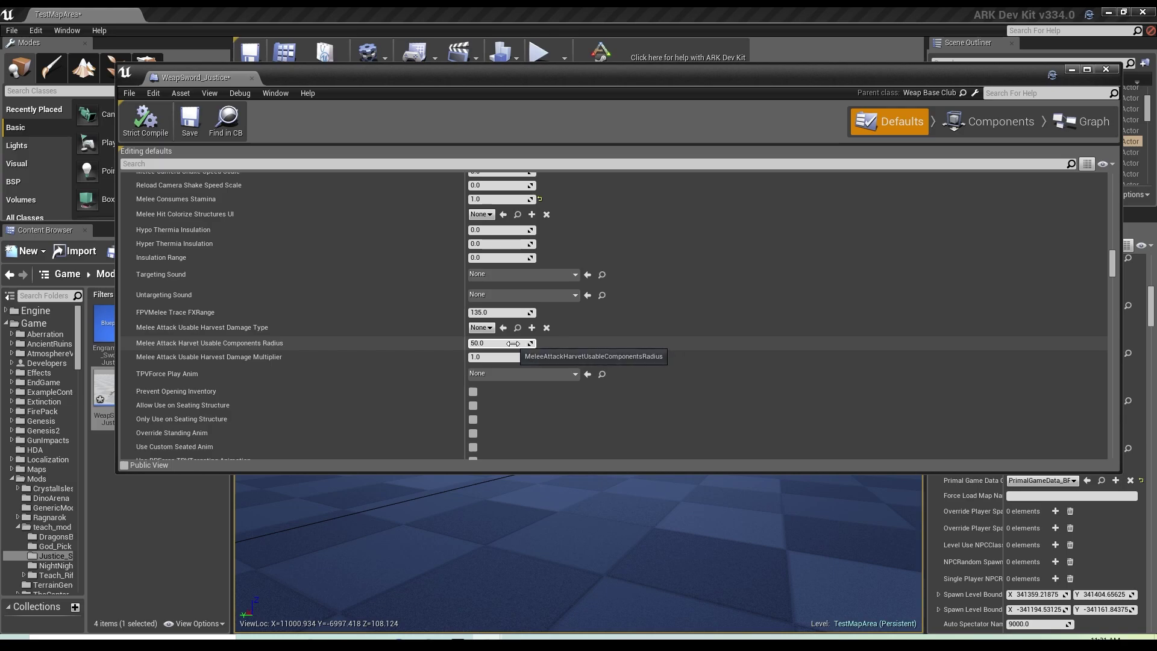
{"action": "scroll", "coordinate": [512, 343], "scroll_direction": "down", "scroll_amount": 10}
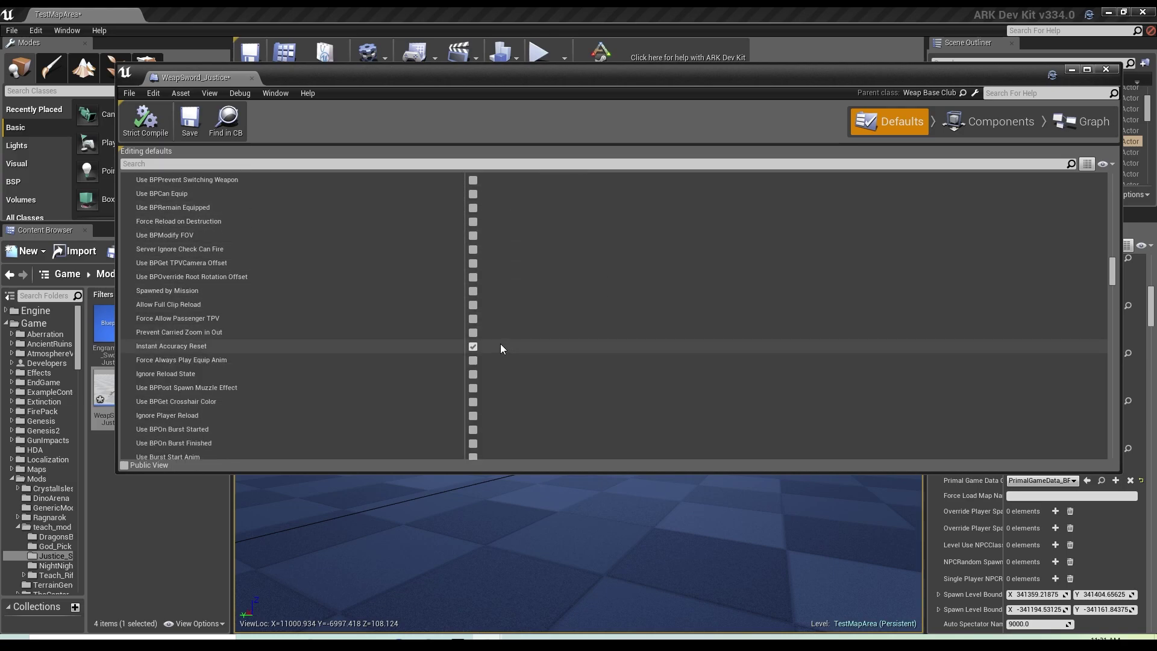
{"action": "scroll", "coordinate": [498, 342], "scroll_direction": "down", "scroll_amount": 6}
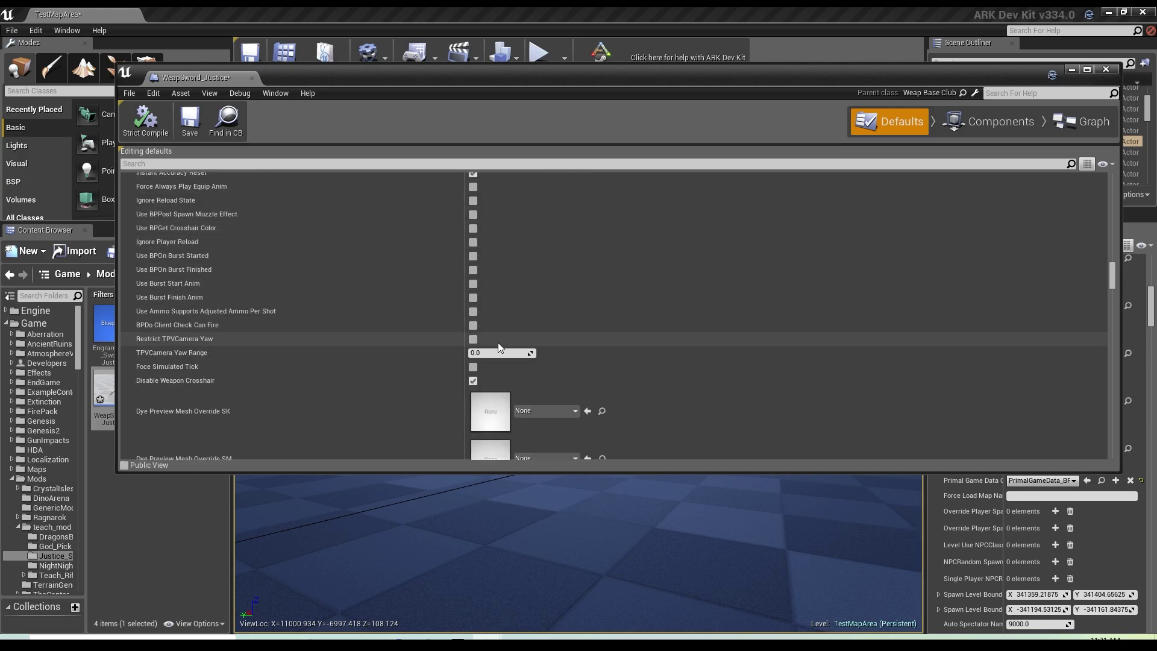
{"action": "scroll", "coordinate": [498, 342], "scroll_direction": "down", "scroll_amount": 1}
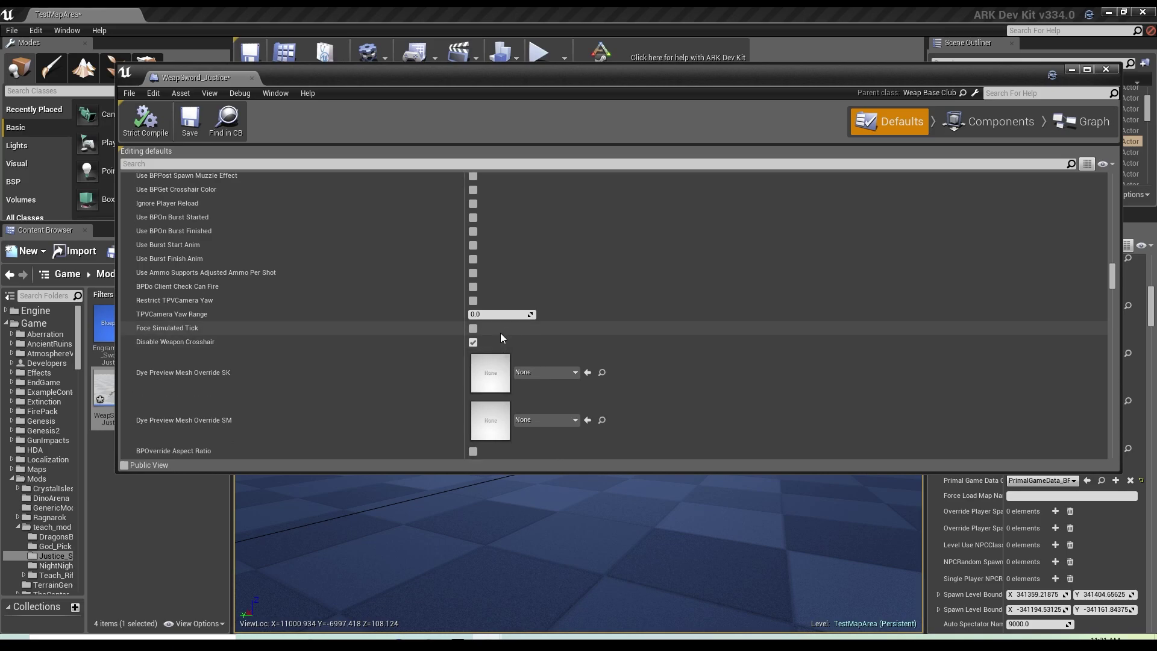
{"action": "scroll", "coordinate": [499, 335], "scroll_direction": "down", "scroll_amount": 7}
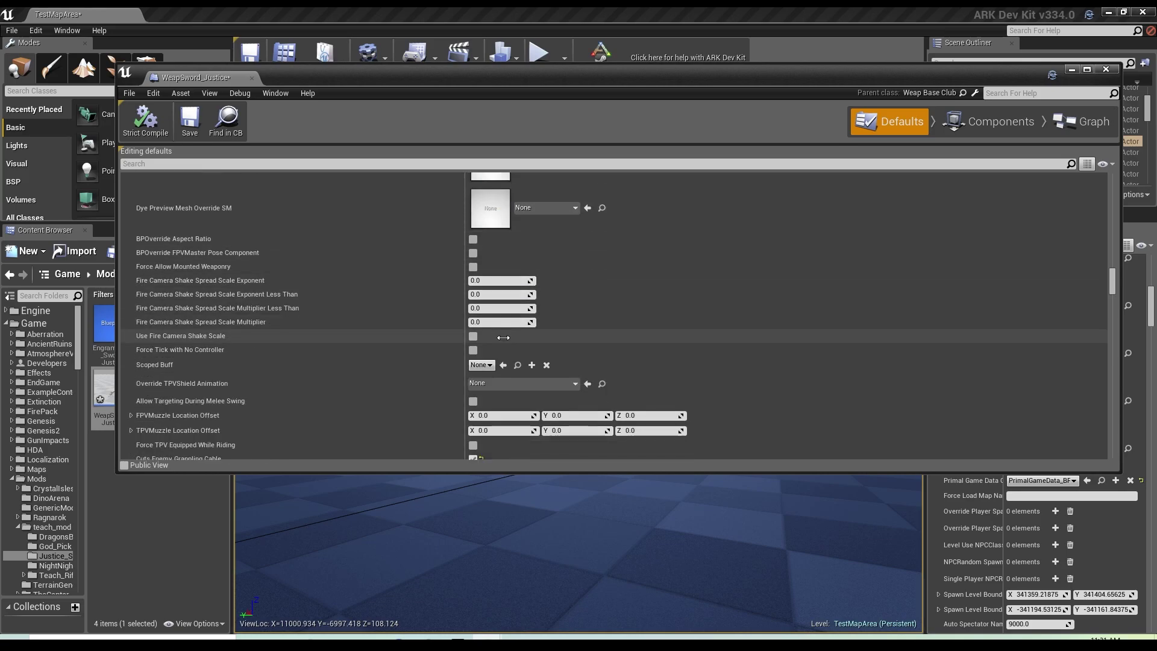
{"action": "scroll", "coordinate": [500, 335], "scroll_direction": "down", "scroll_amount": 7}
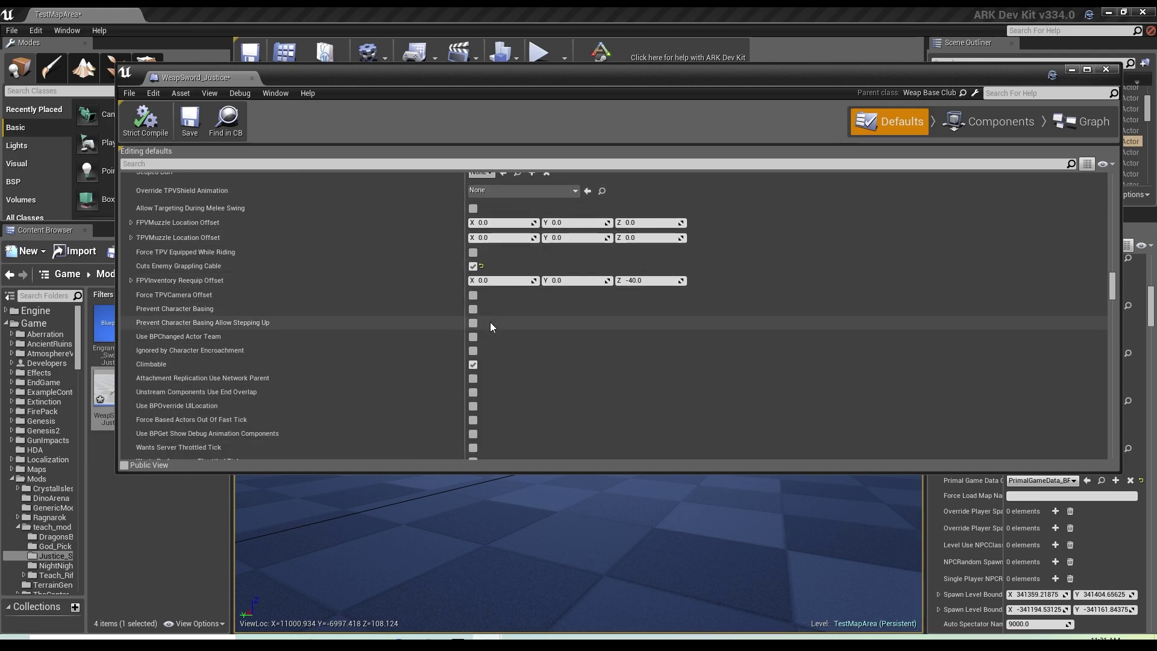
{"action": "scroll", "coordinate": [492, 321], "scroll_direction": "down", "scroll_amount": 2}
{"action": "scroll", "coordinate": [564, 312], "scroll_direction": "down", "scroll_amount": 3}
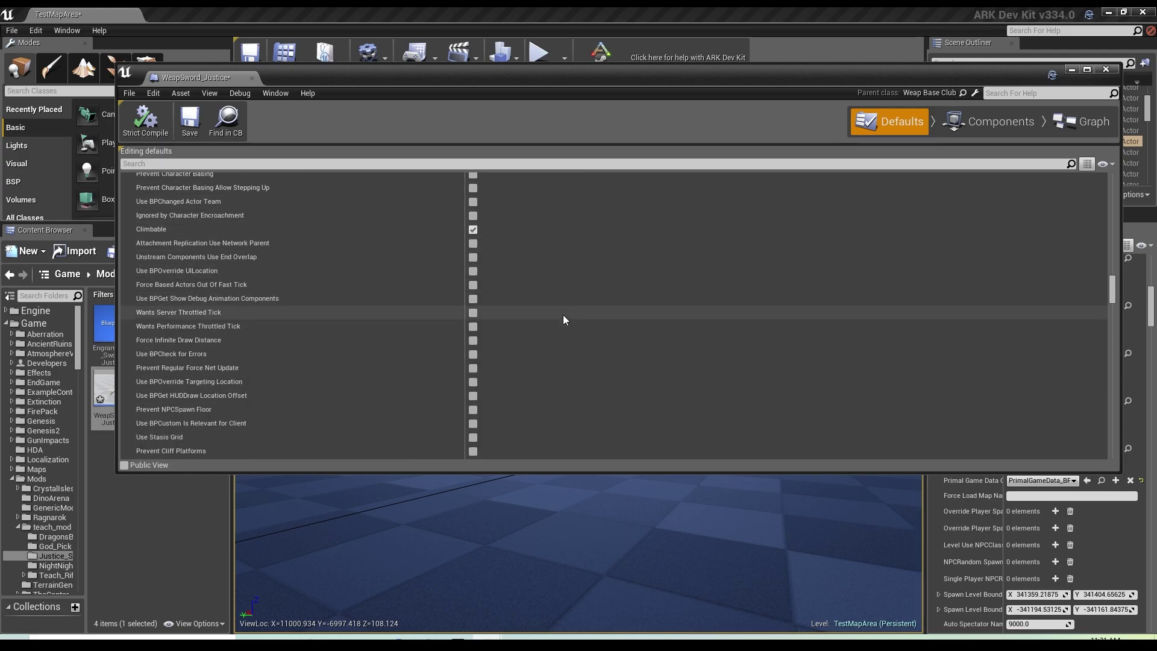
Examine the sword's network, Mesh3P, Mesh1P, physics, collision and HUD defaults
{"action": "scroll", "coordinate": [563, 316], "scroll_direction": "down", "scroll_amount": 8}
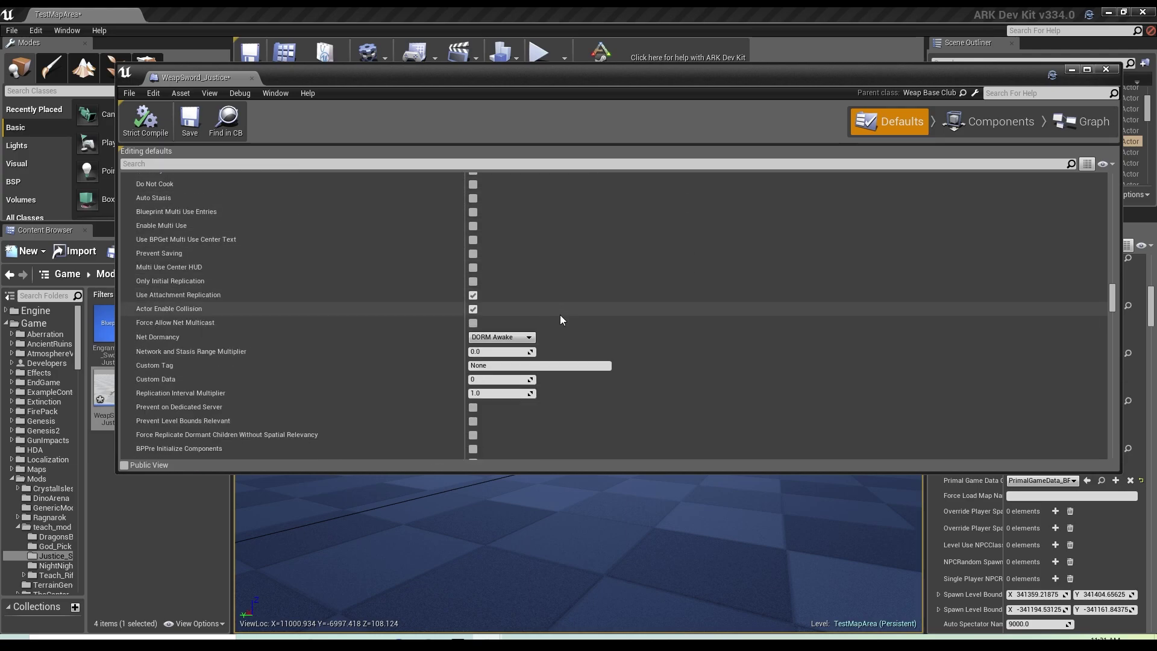
{"action": "scroll", "coordinate": [559, 314], "scroll_direction": "down", "scroll_amount": 10}
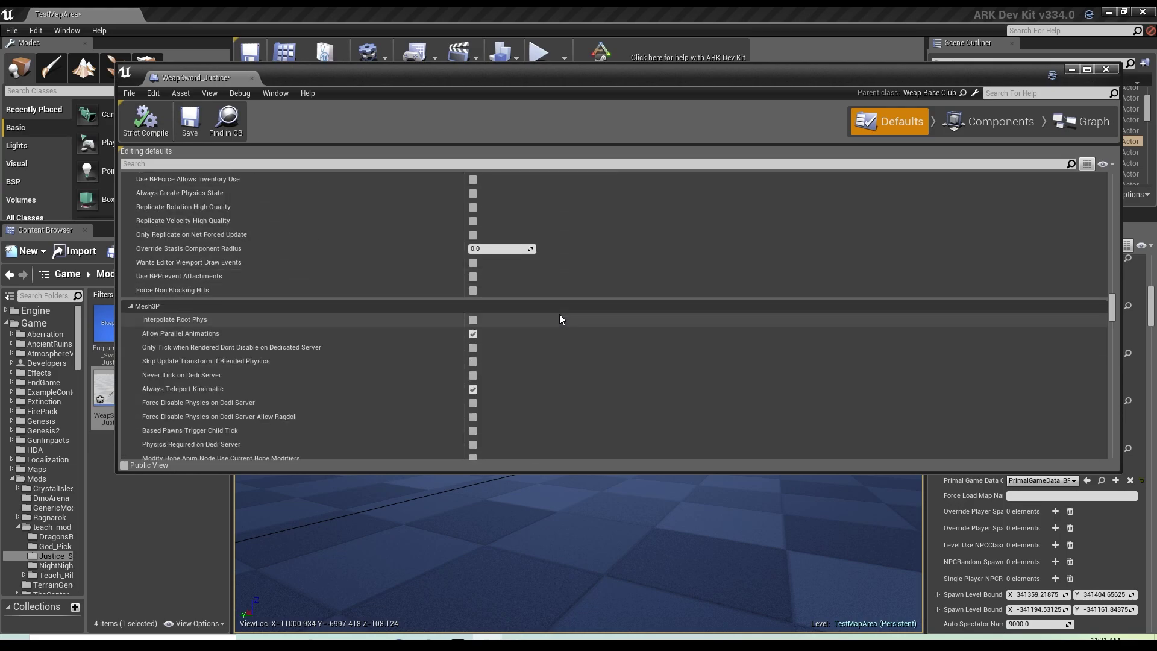
{"action": "scroll", "coordinate": [559, 319], "scroll_direction": "down", "scroll_amount": 10}
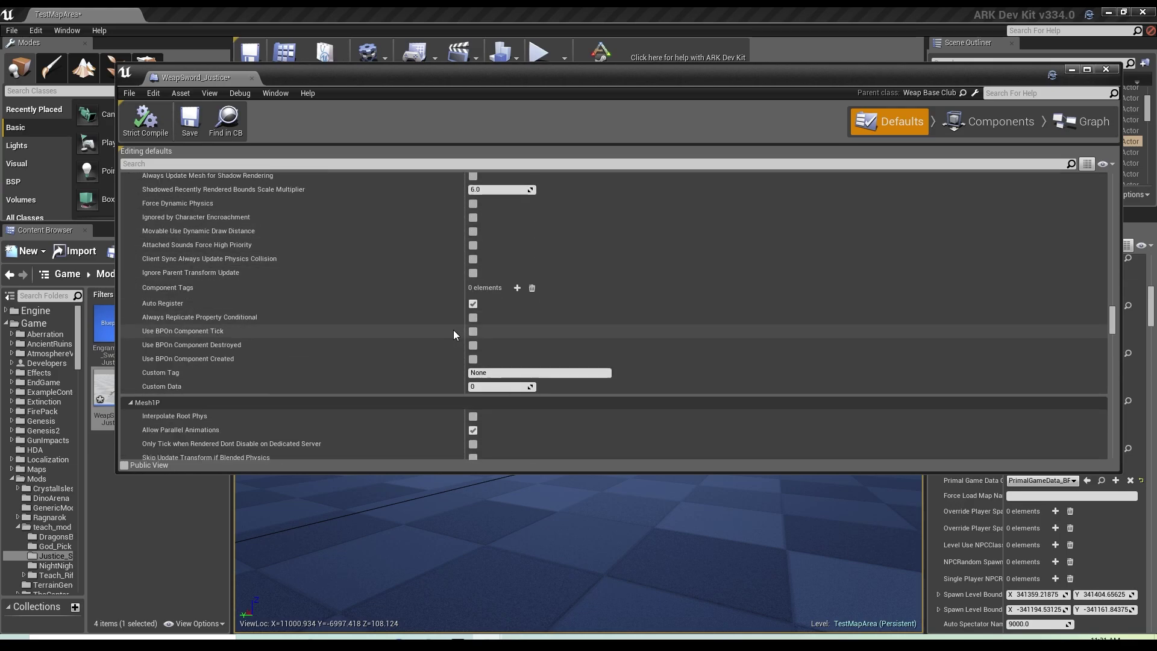
{"action": "scroll", "coordinate": [453, 331], "scroll_direction": "down", "scroll_amount": 10}
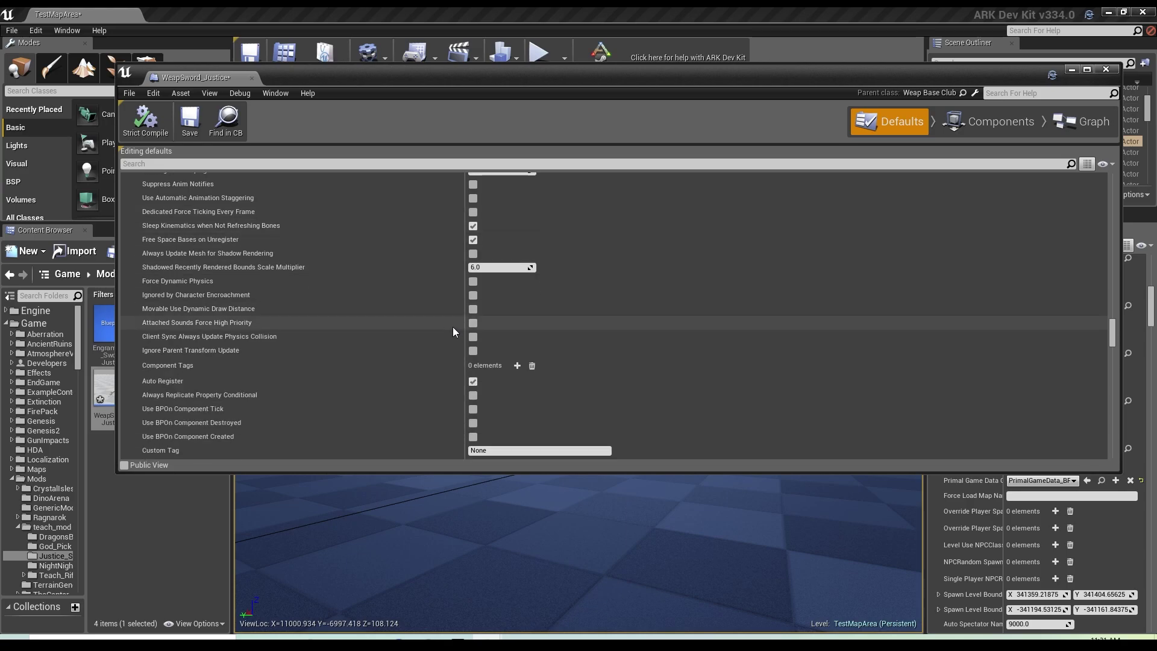
{"action": "scroll", "coordinate": [453, 331], "scroll_direction": "down", "scroll_amount": 8}
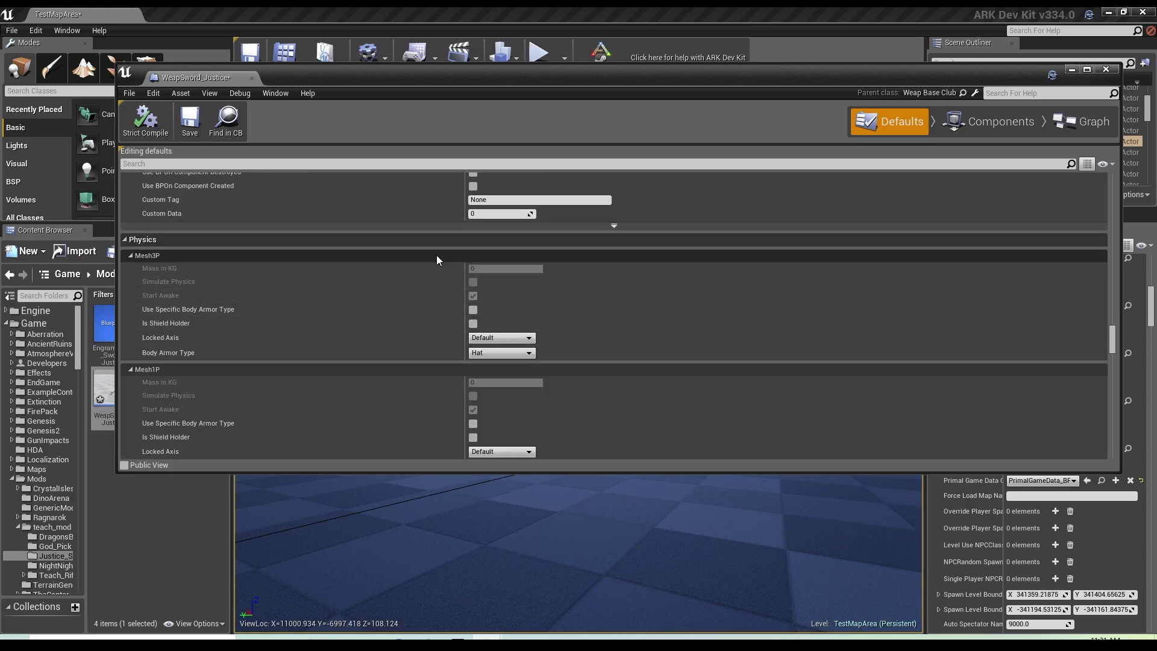
{"action": "scroll", "coordinate": [436, 259], "scroll_direction": "down", "scroll_amount": 10}
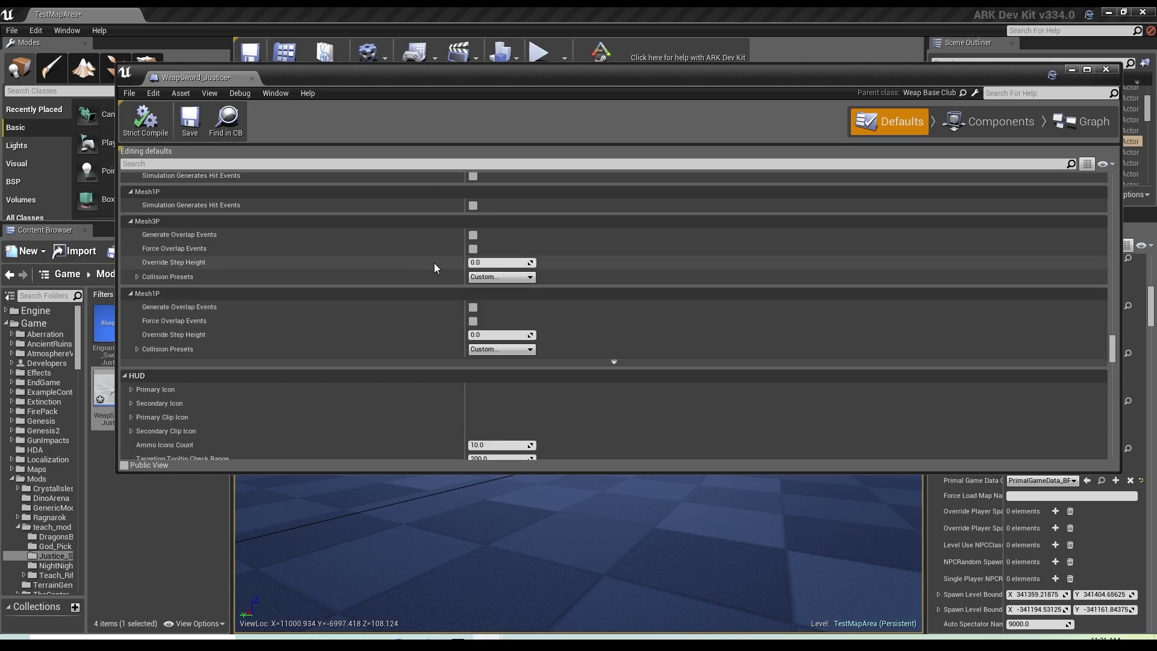
{"action": "scroll", "coordinate": [437, 265], "scroll_direction": "down", "scroll_amount": 8}
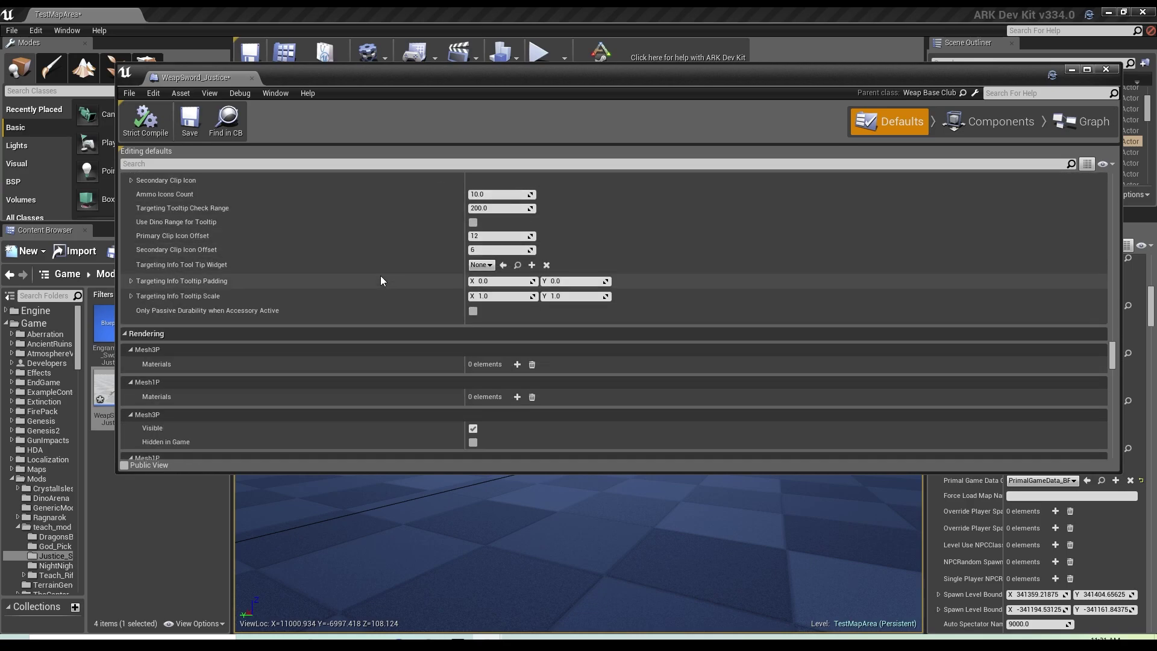
Configure the sword's Melee settings with 0.1 item durability consumed per melee hit, 500 melee damage and a 50.0 swing radius
{"action": "scroll", "coordinate": [381, 277], "scroll_direction": "down", "scroll_amount": 8}
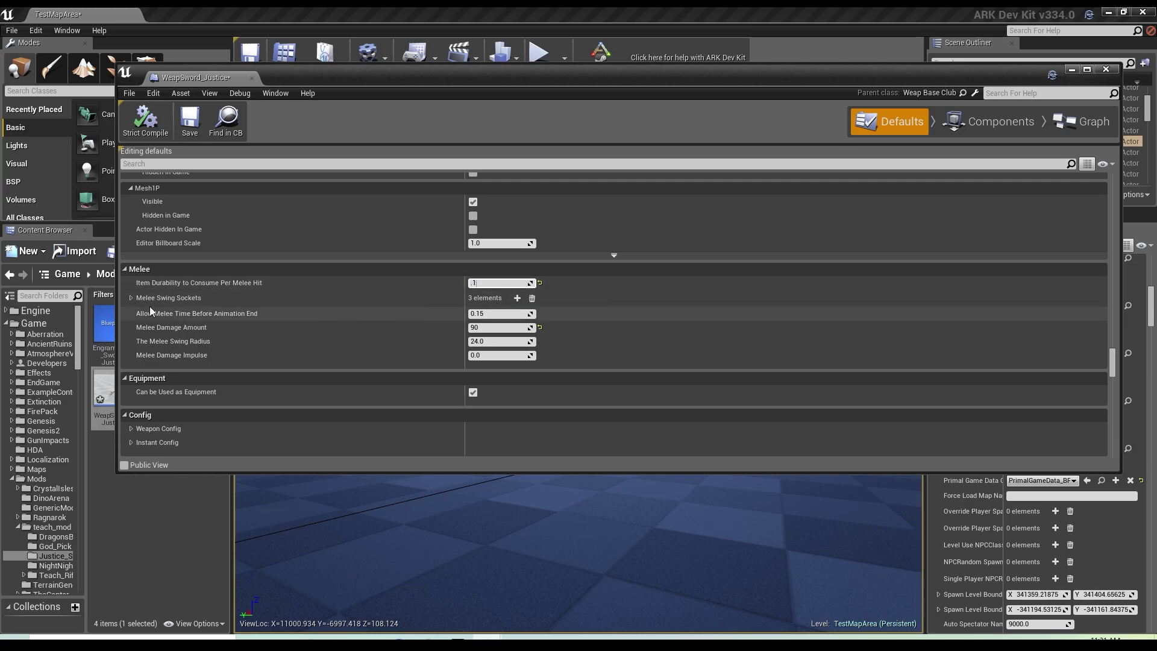
{"action": "left_click", "coordinate": [130, 298]}
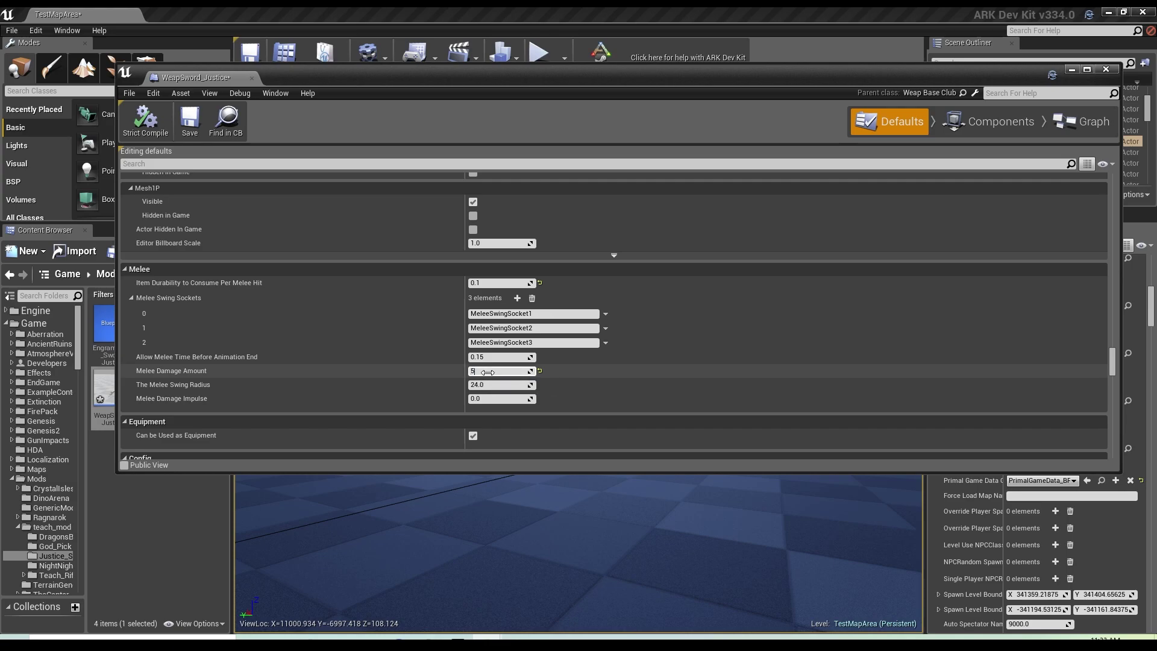
{"action": "left_click", "coordinate": [487, 372]}
{"action": "key", "text": "Return"}
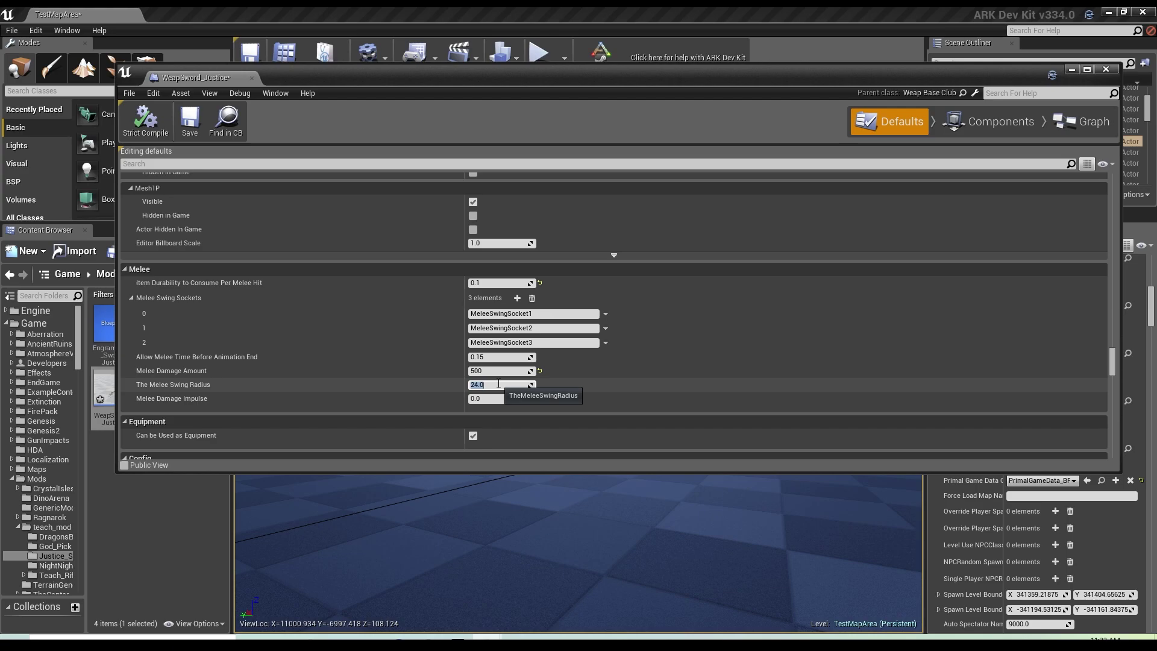
{"action": "left_click", "coordinate": [496, 387]}
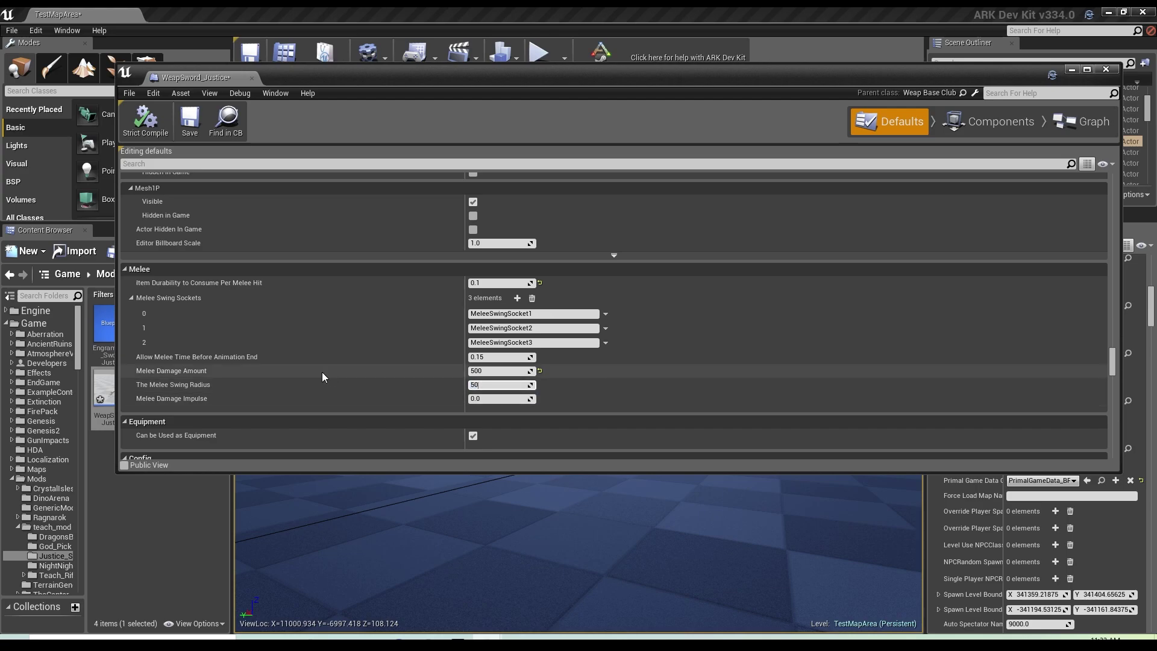
{"action": "left_click", "coordinate": [294, 356]}
Expand the sword's Instant Config and Weapon Config and examine their spread, range, damage, ammo and reload settings
{"action": "scroll", "coordinate": [357, 354], "scroll_direction": "down", "scroll_amount": 3}
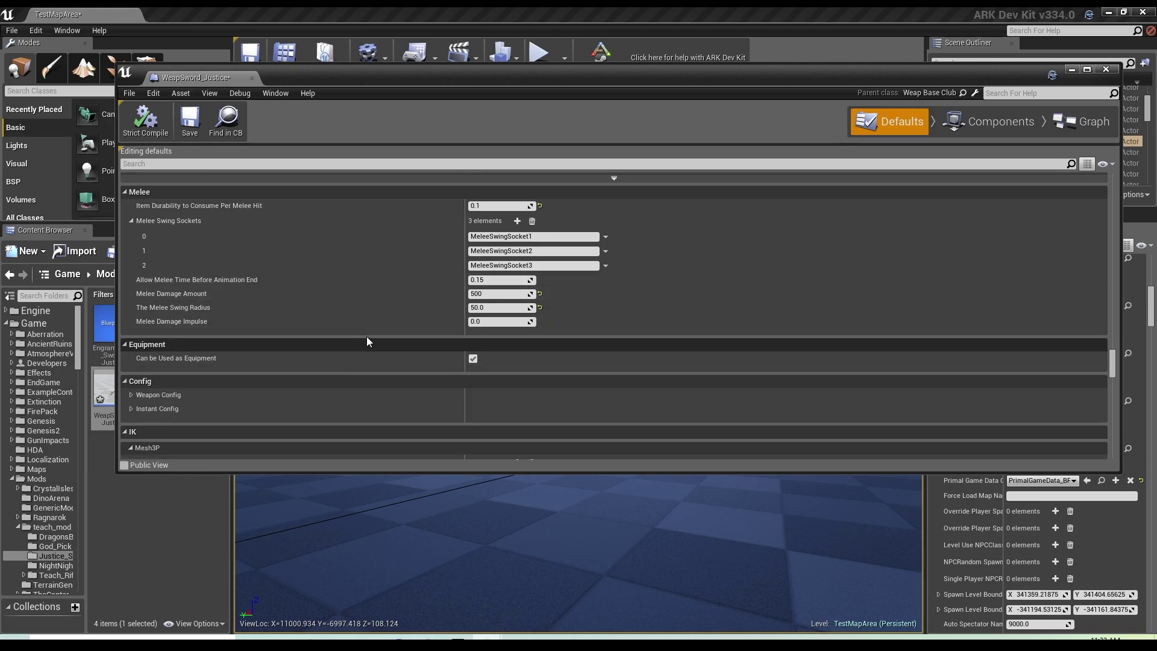
{"action": "scroll", "coordinate": [197, 391], "scroll_direction": "down", "scroll_amount": 1}
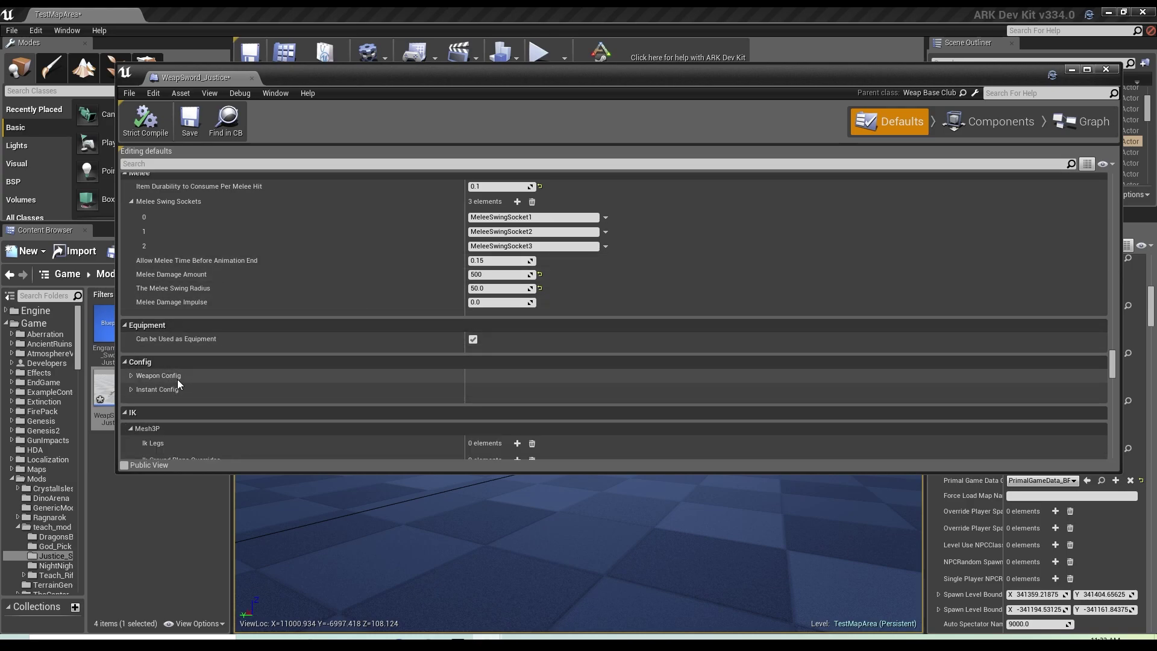
{"action": "scroll", "coordinate": [166, 374], "scroll_direction": "down", "scroll_amount": 1}
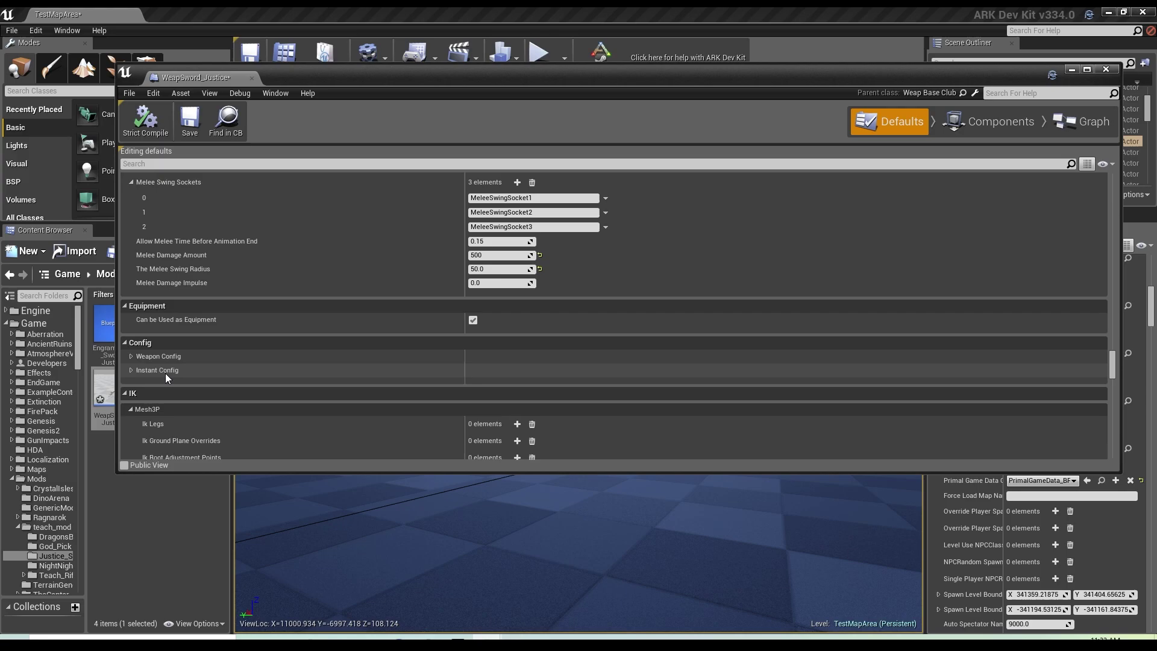
{"action": "left_click", "coordinate": [131, 370]}
{"action": "scroll", "coordinate": [184, 374], "scroll_direction": "down", "scroll_amount": 3}
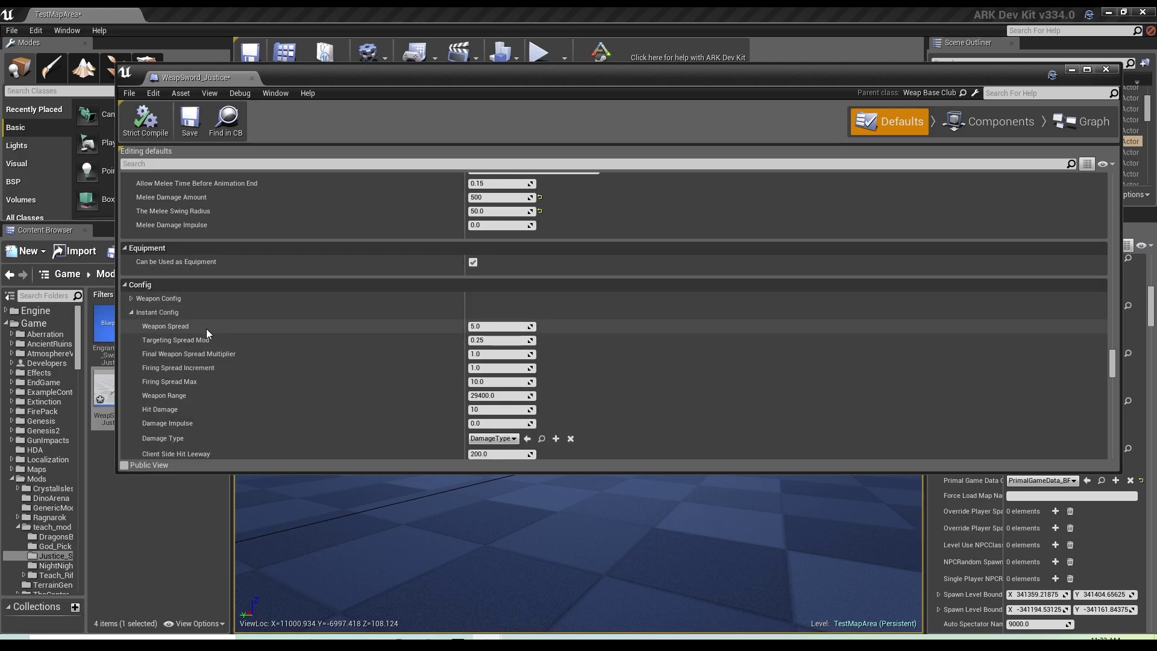
{"action": "scroll", "coordinate": [248, 326], "scroll_direction": "down", "scroll_amount": 5}
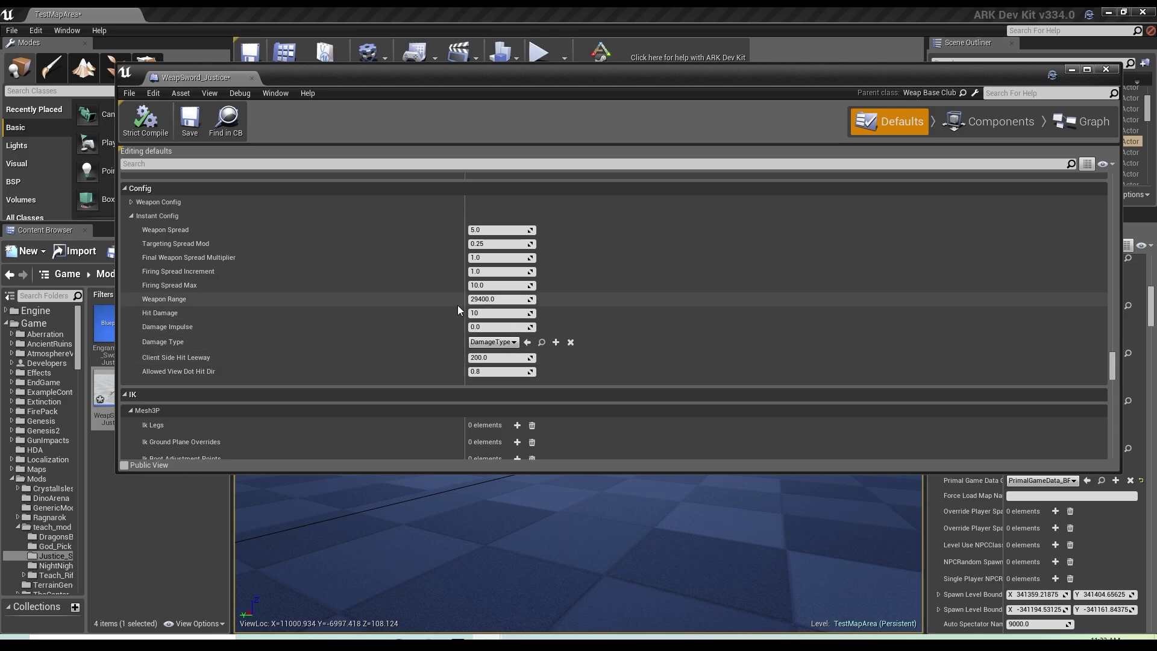
{"action": "scroll", "coordinate": [186, 371], "scroll_direction": "up", "scroll_amount": 1}
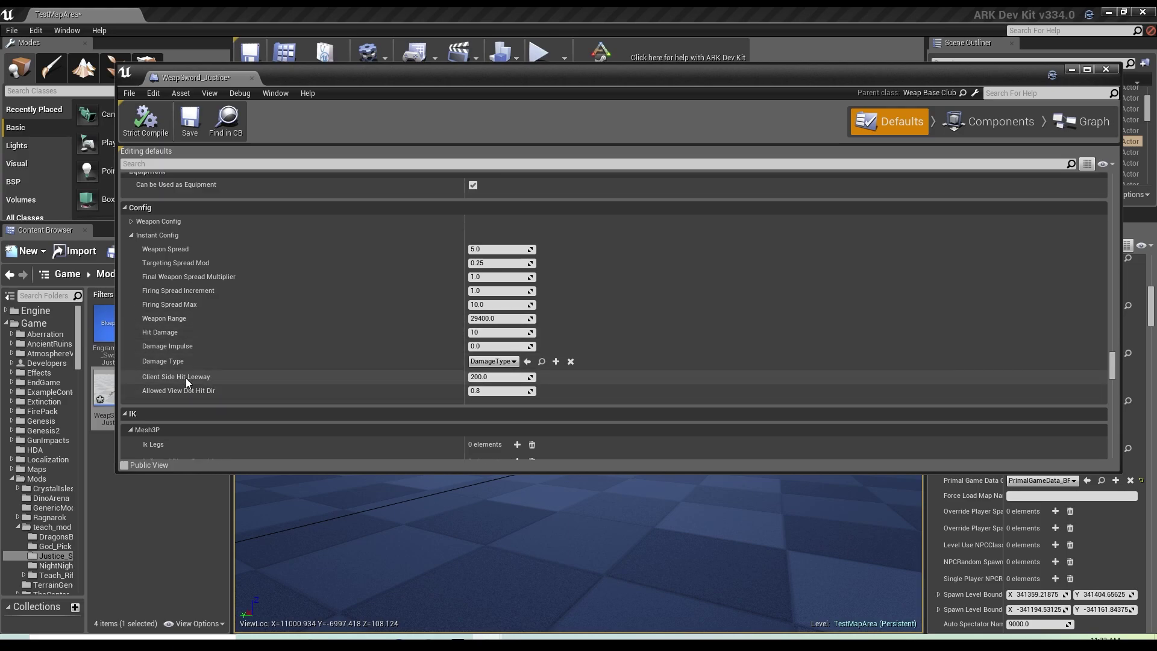
{"action": "left_click", "coordinate": [132, 221]}
{"action": "scroll", "coordinate": [240, 276], "scroll_direction": "up", "scroll_amount": 2}
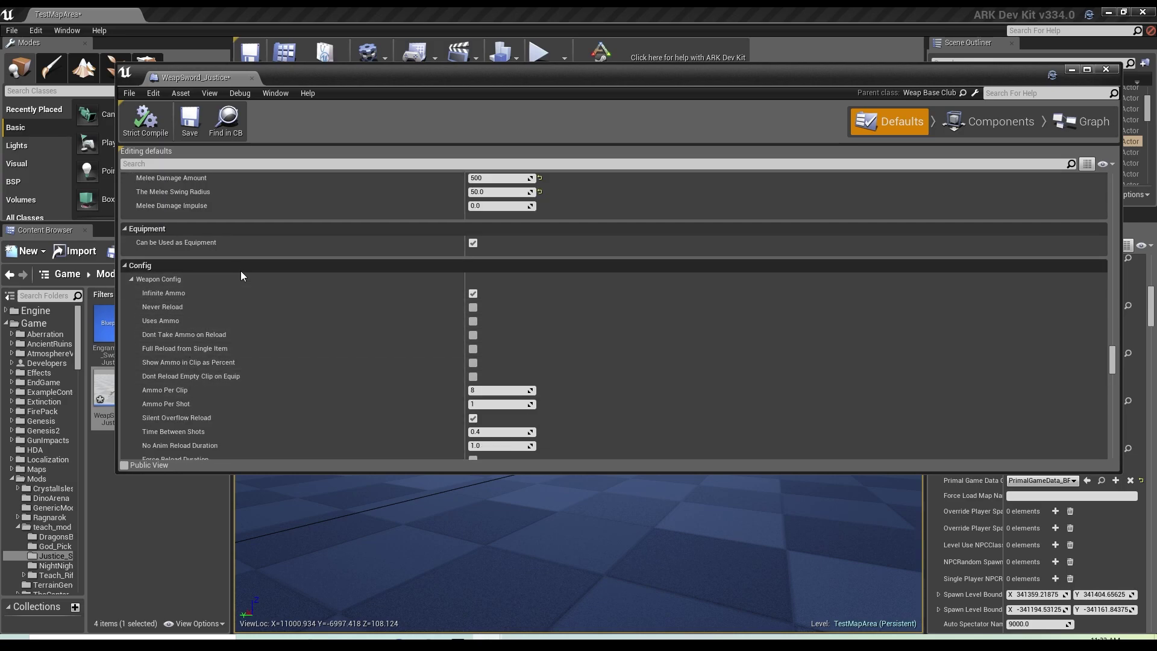
{"action": "scroll", "coordinate": [235, 270], "scroll_direction": "up", "scroll_amount": 3}
{"action": "scroll", "coordinate": [193, 289], "scroll_direction": "down", "scroll_amount": 2}
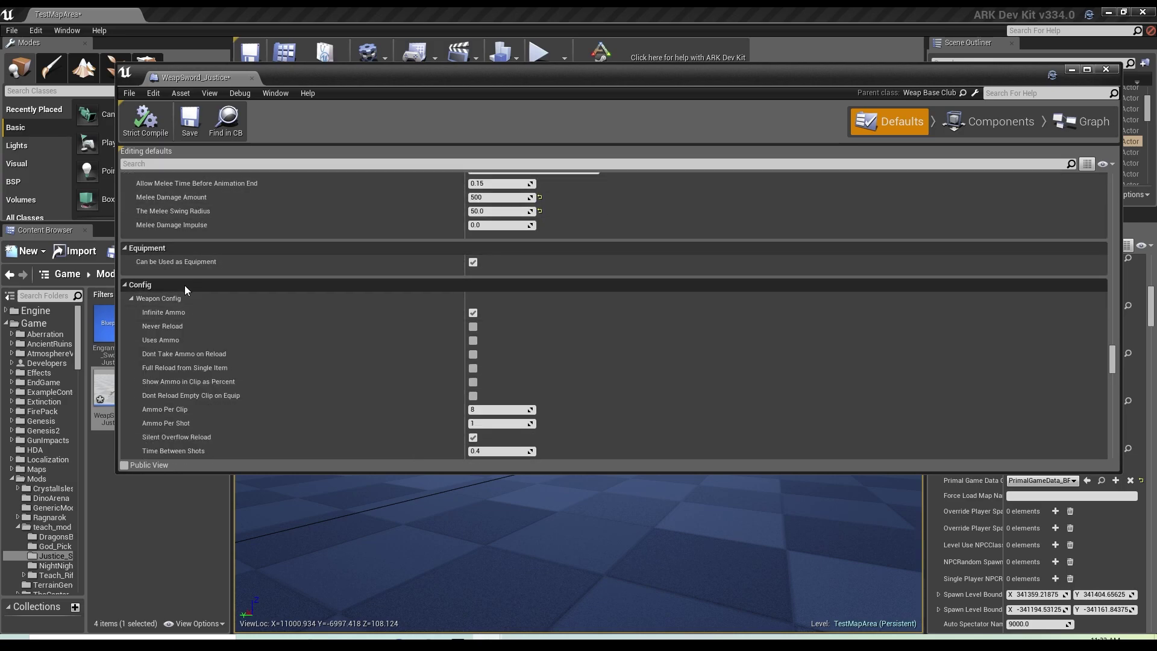
{"action": "scroll", "coordinate": [212, 339], "scroll_direction": "down", "scroll_amount": 2}
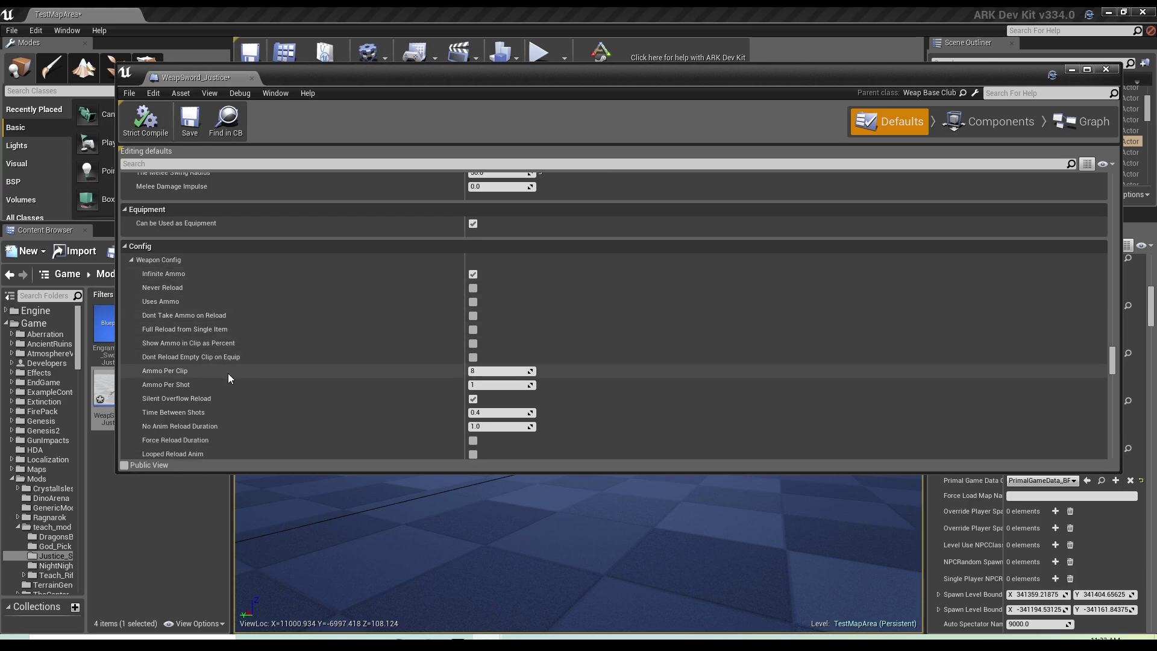
{"action": "scroll", "coordinate": [337, 369], "scroll_direction": "down", "scroll_amount": 5}
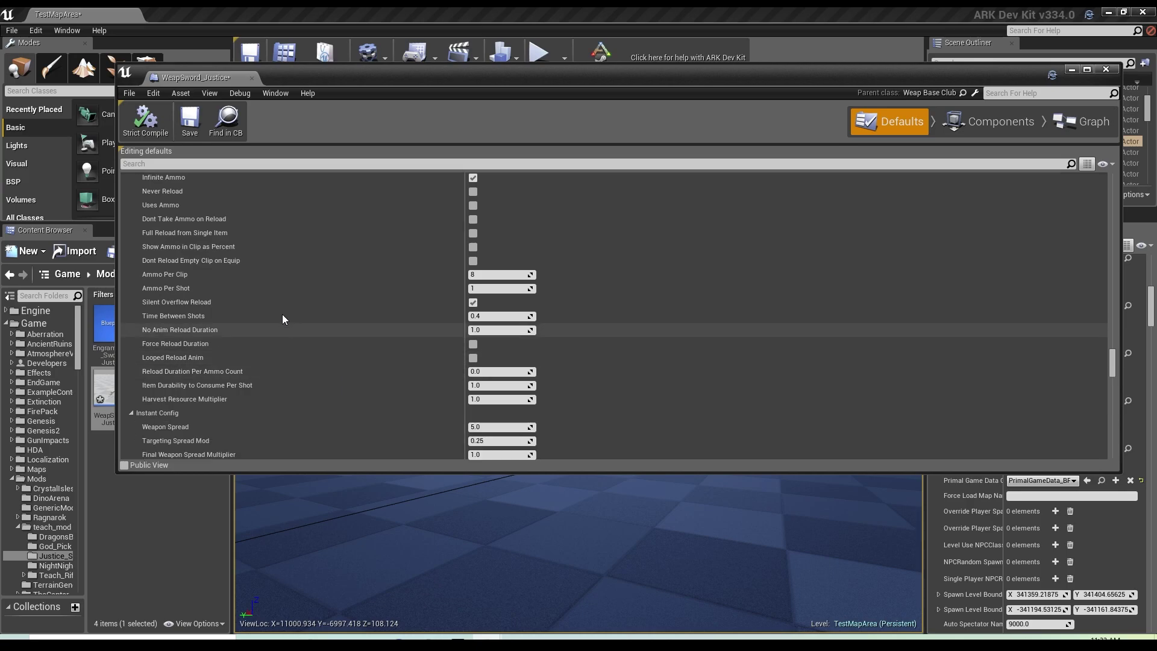
{"action": "scroll", "coordinate": [259, 393], "scroll_direction": "down", "scroll_amount": 10}
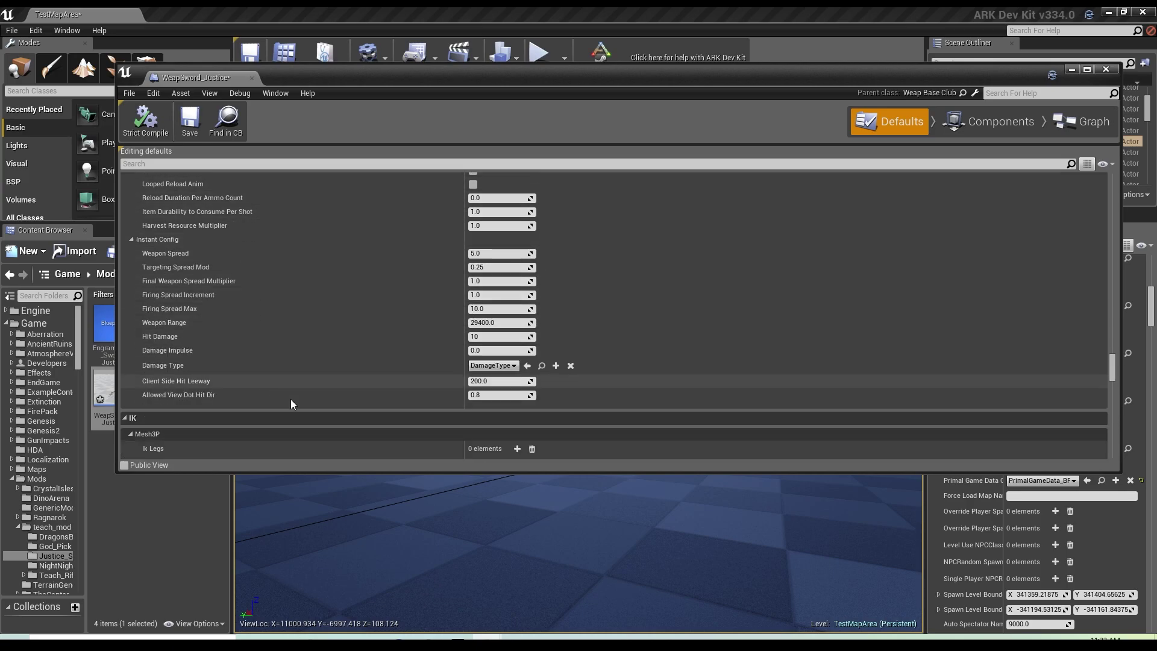
Check the remaining defaults, including the Melee Damage Type, and compile and save the WeapSword_Justice blueprint
{"action": "scroll", "coordinate": [299, 395], "scroll_direction": "down", "scroll_amount": 2}
{"action": "scroll", "coordinate": [1112, 403], "scroll_direction": "down", "scroll_amount": 10}
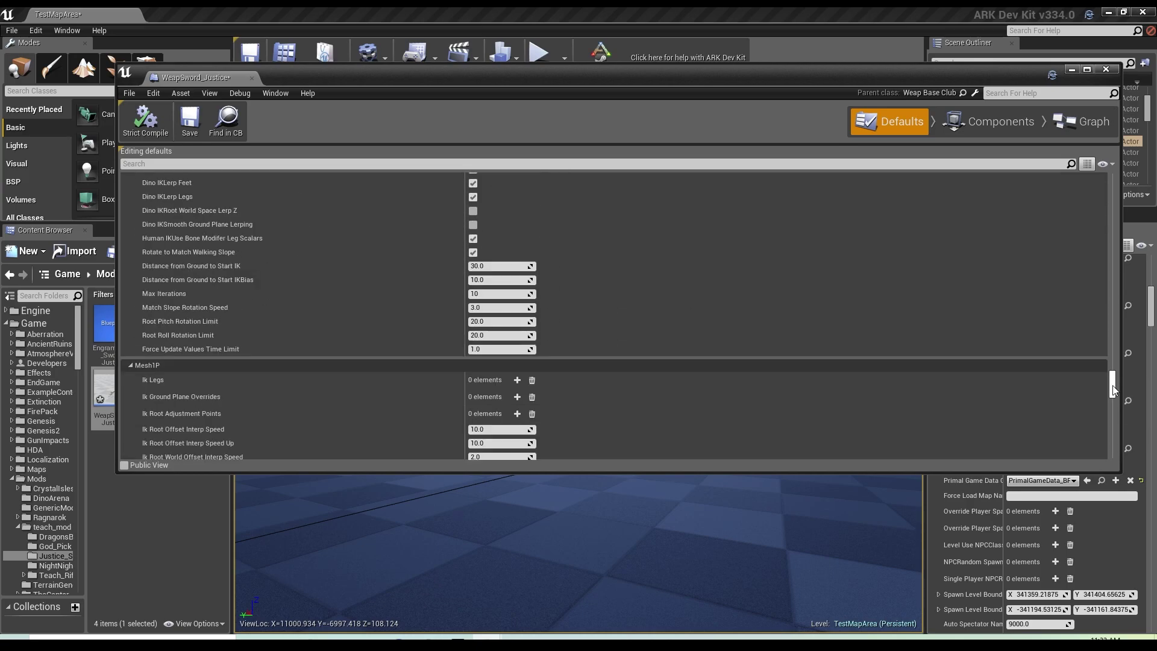
{"action": "left_click_drag", "start_coordinate": [1113, 404], "coordinate": [1114, 452]}
{"action": "scroll", "coordinate": [418, 371], "scroll_direction": "up", "scroll_amount": 8}
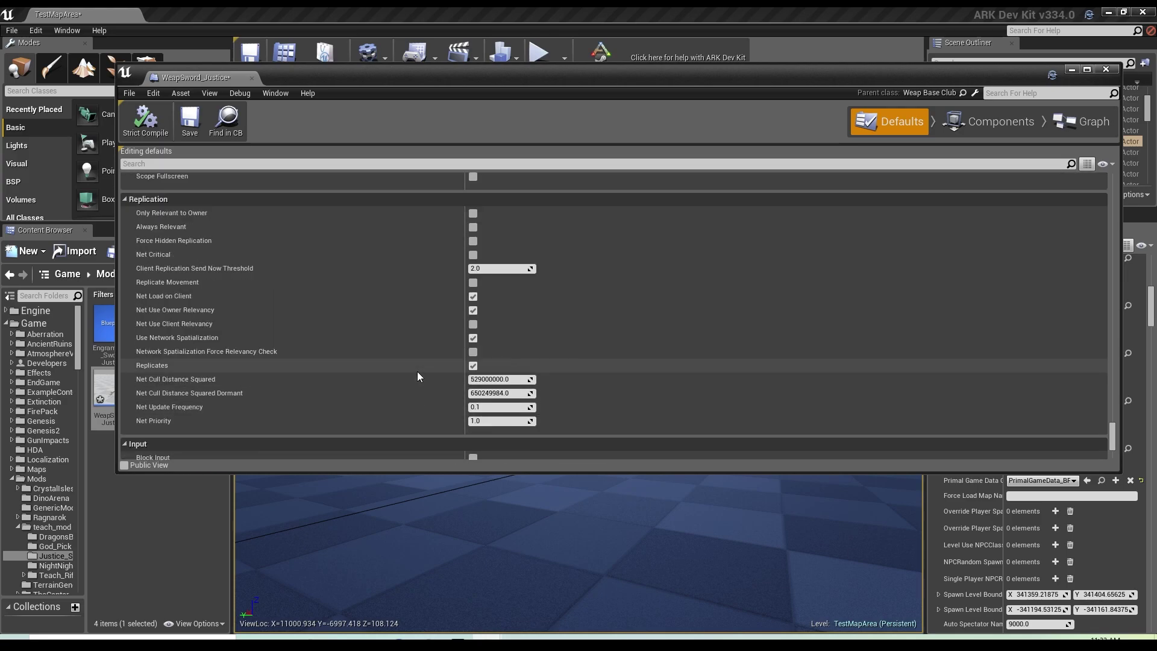
{"action": "scroll", "coordinate": [422, 375], "scroll_direction": "up", "scroll_amount": 6}
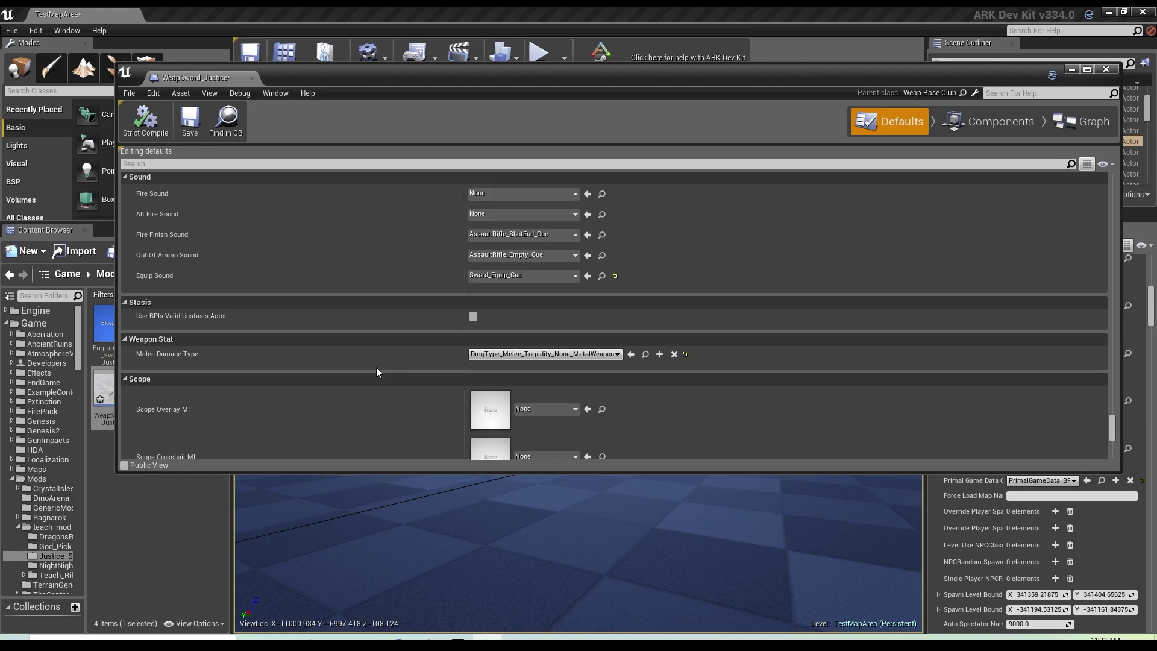
{"action": "scroll", "coordinate": [334, 373], "scroll_direction": "down", "scroll_amount": 1}
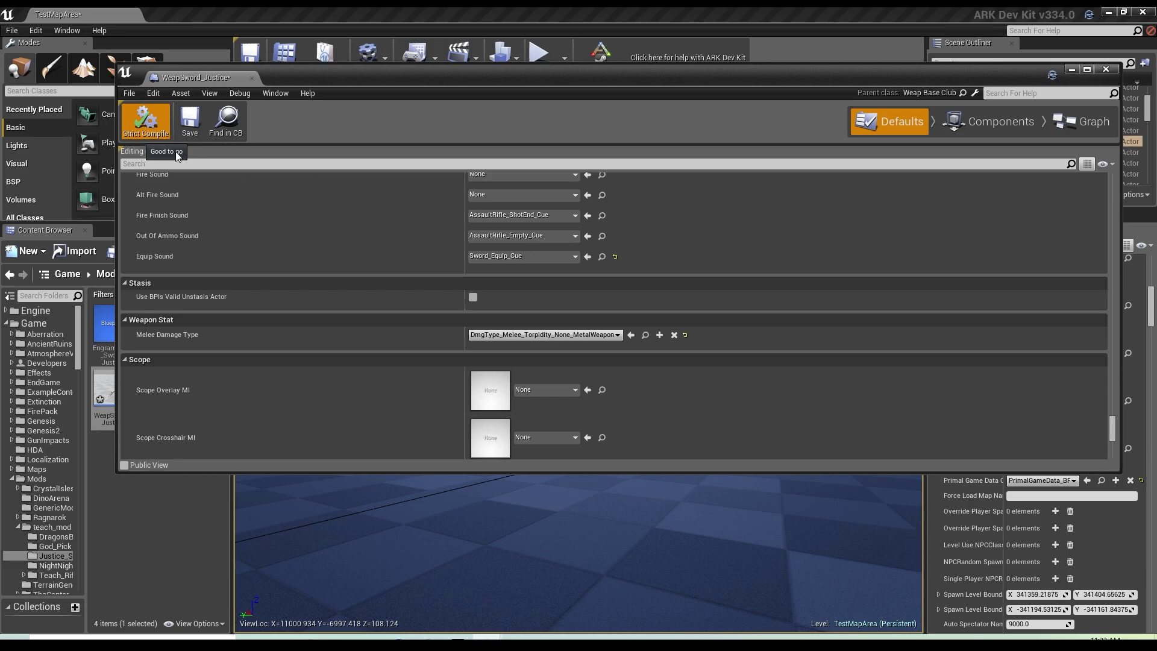
{"action": "left_click", "coordinate": [189, 121]}
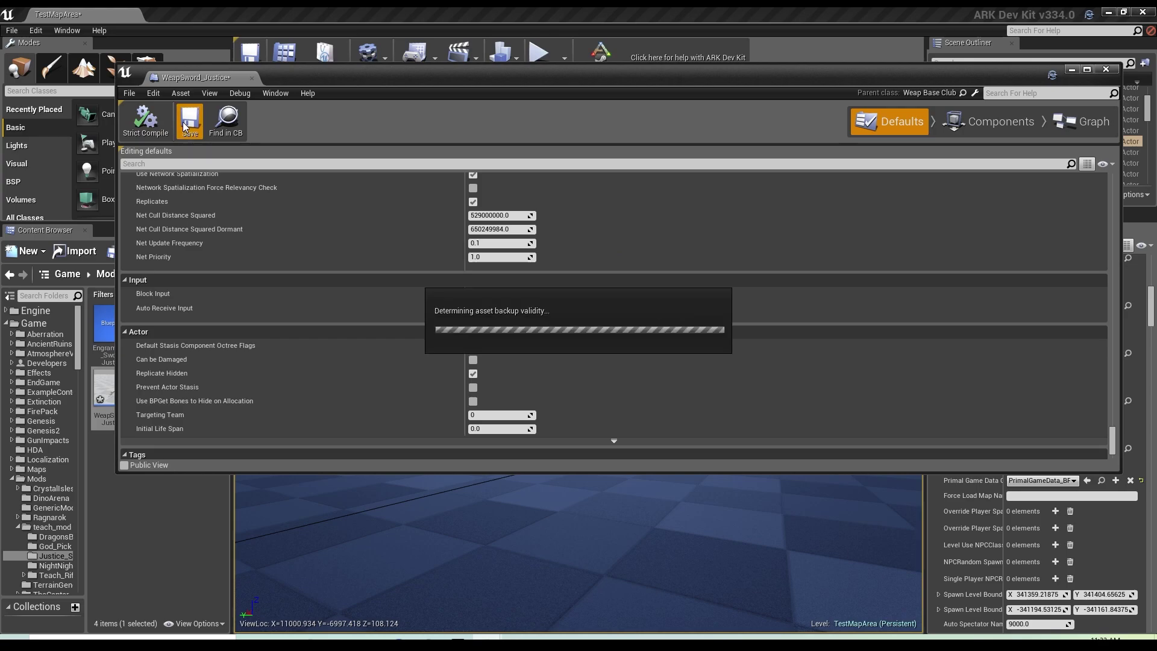
Close the sword weapon blueprint, open the PrimalGameData blueprint from the teach_mod folder and expand its Additional Engram Blueprint Classes
{"action": "left_click", "coordinate": [1106, 70]}
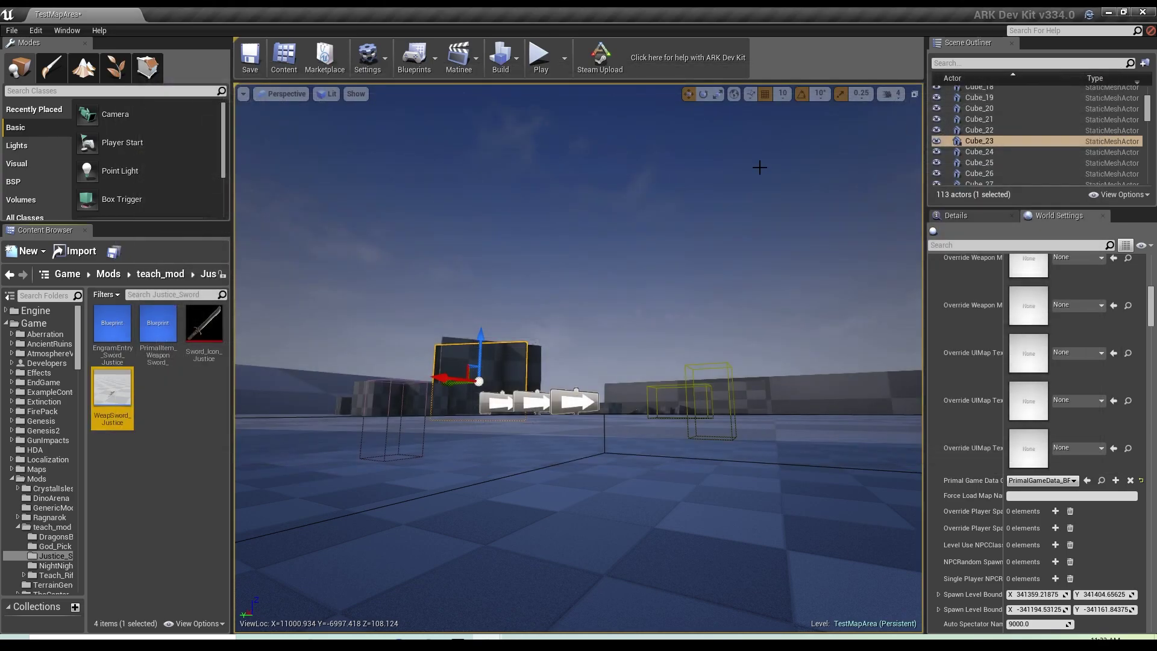
{"action": "left_click", "coordinate": [54, 526]}
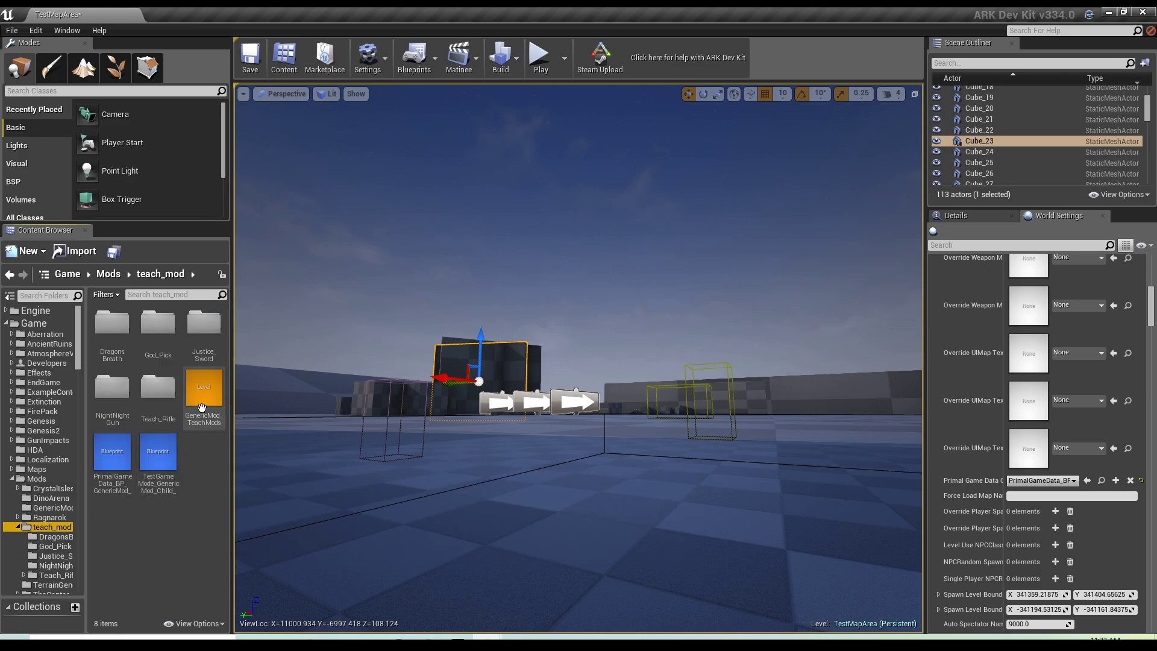
{"action": "left_click", "coordinate": [118, 472]}
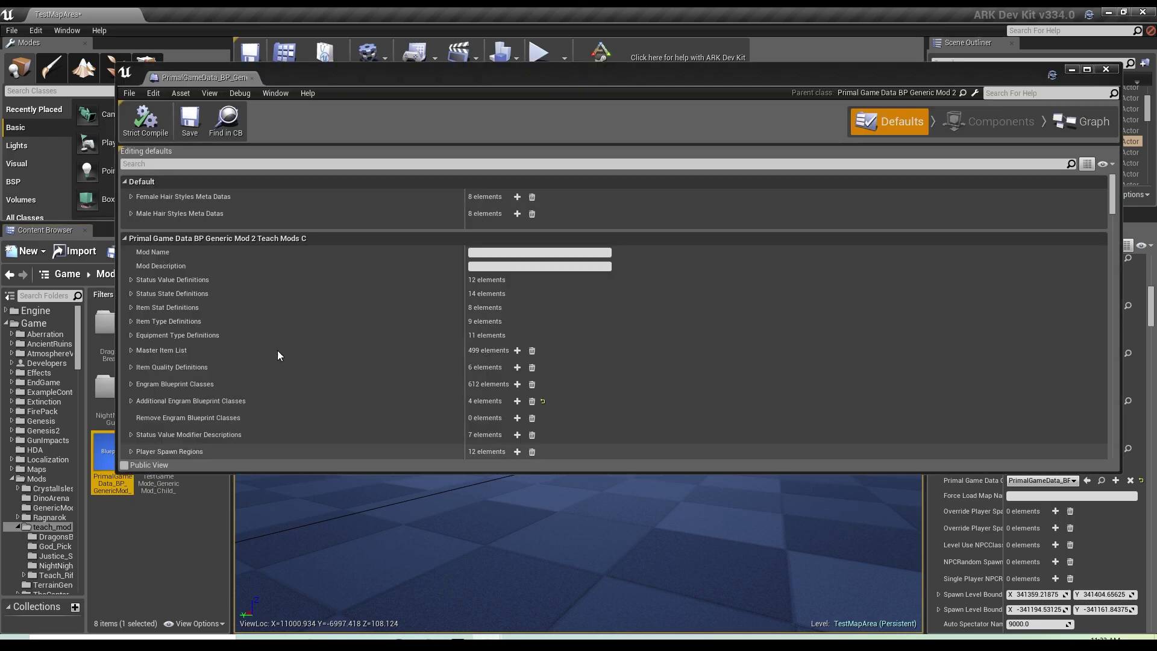
{"action": "scroll", "coordinate": [322, 356], "scroll_direction": "down", "scroll_amount": 2}
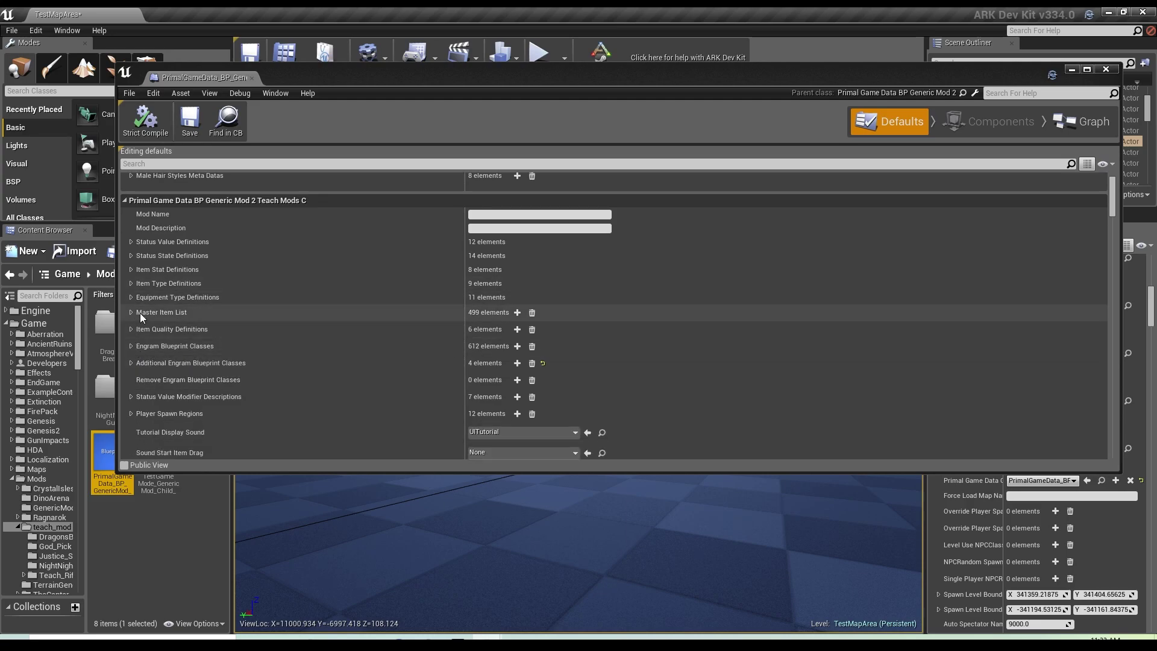
{"action": "left_click", "coordinate": [131, 363]}
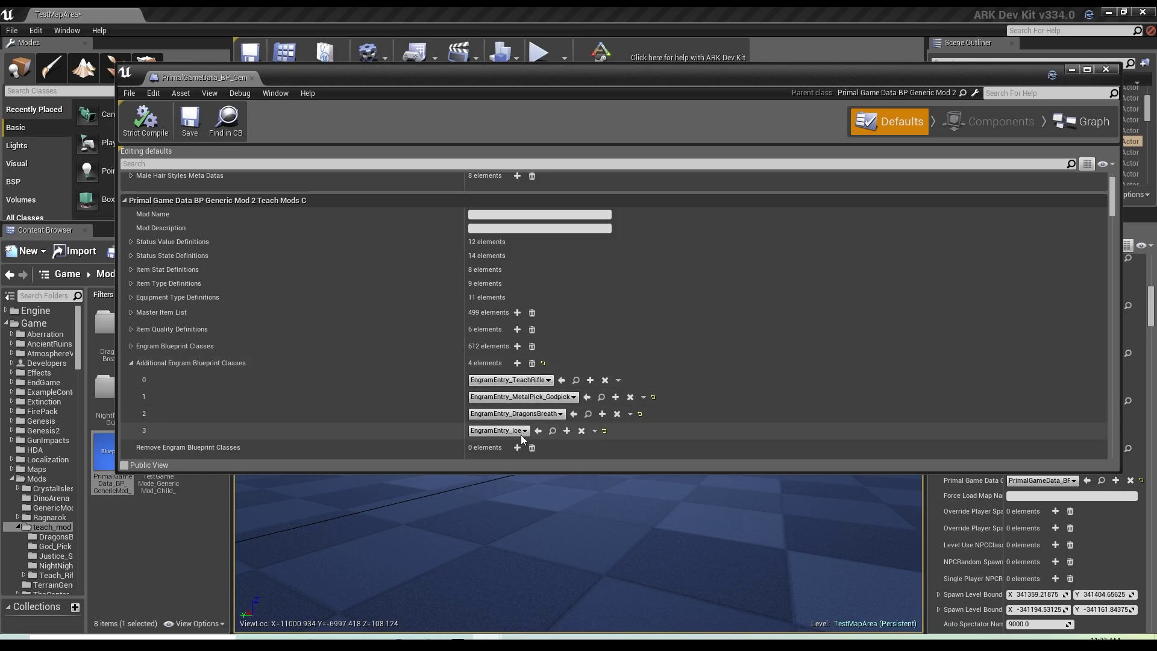
{"action": "scroll", "coordinate": [528, 427], "scroll_direction": "down", "scroll_amount": 1}
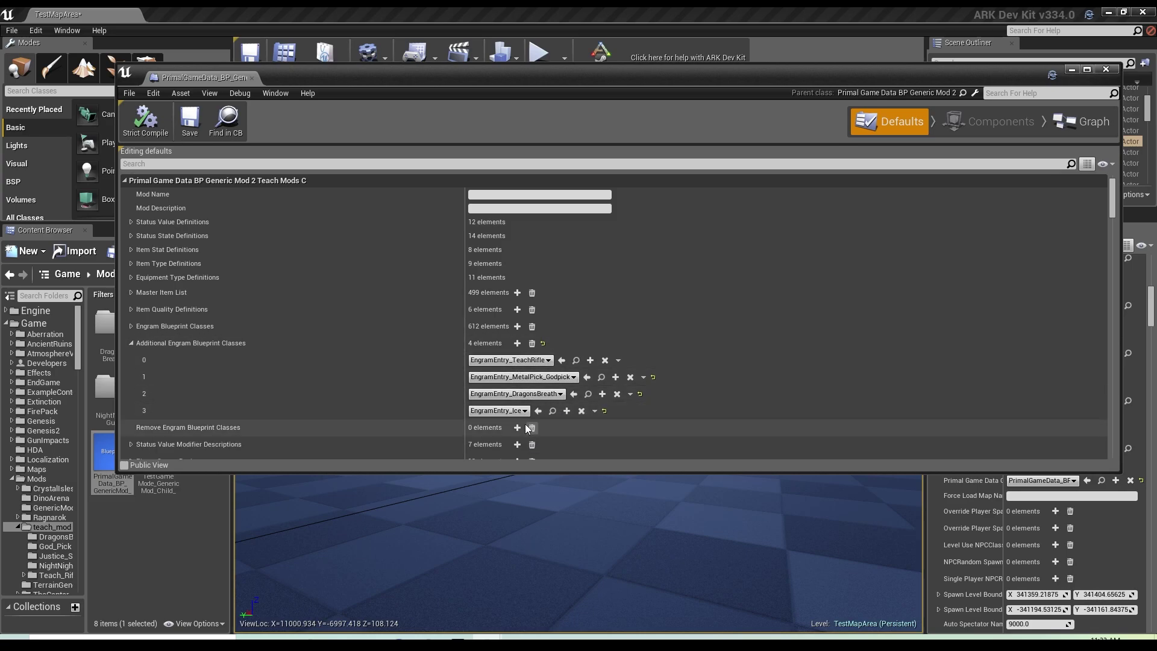
Add EngramEntry_Sword_Justice as a new Additional Engram Blueprint Classes element, then compile, save and close the PrimalGameData blueprint
{"action": "left_click", "coordinate": [516, 344]}
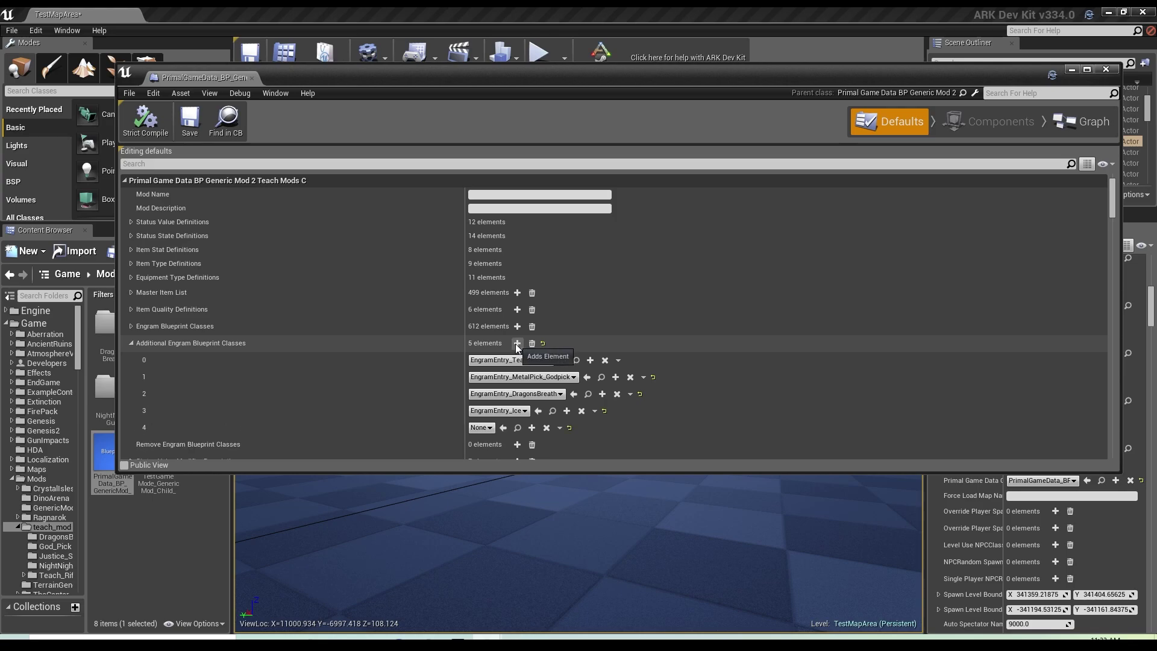
{"action": "left_click", "coordinate": [490, 427]}
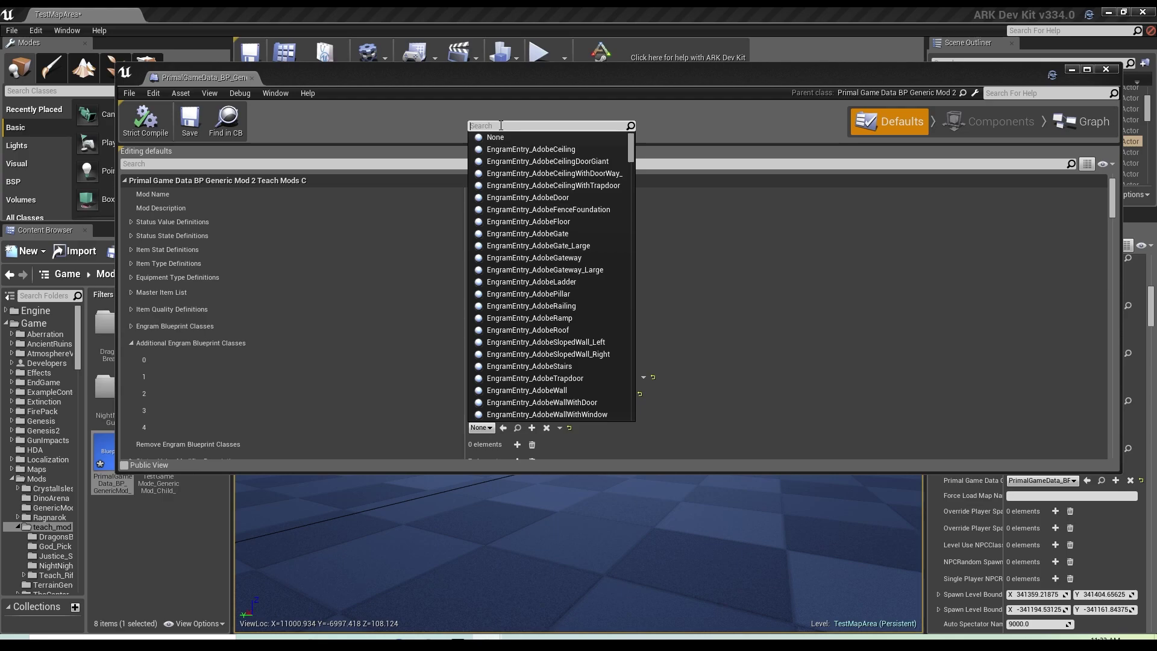
{"action": "type", "text": "Just"}
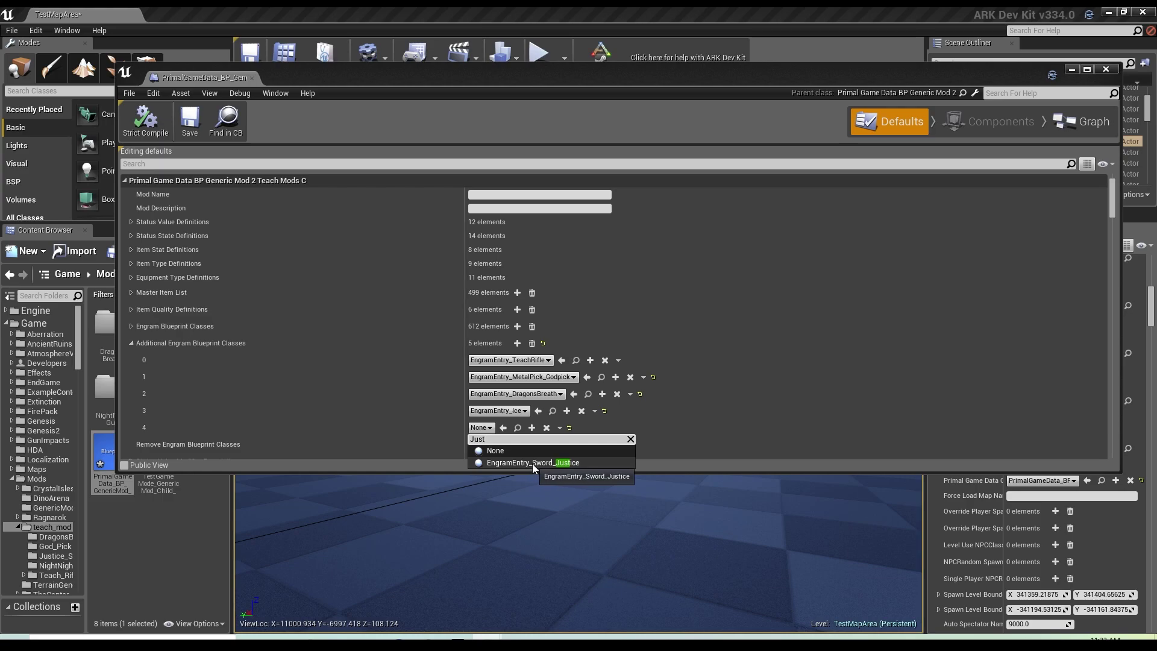
{"action": "left_click", "coordinate": [533, 464]}
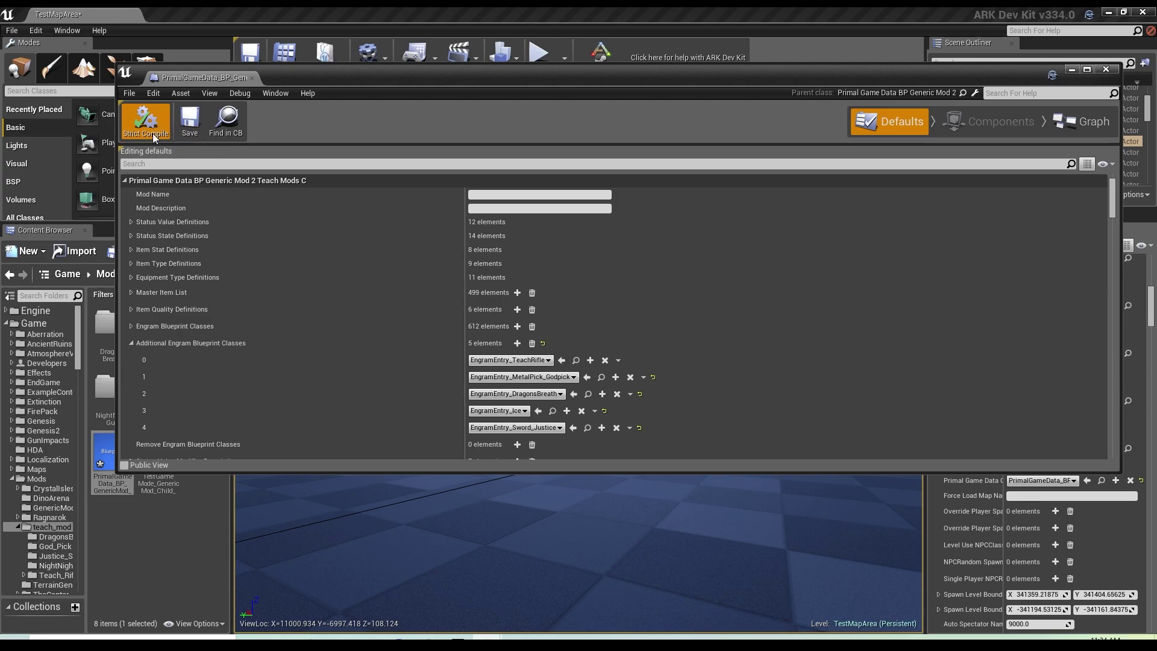
{"action": "left_click", "coordinate": [188, 120]}
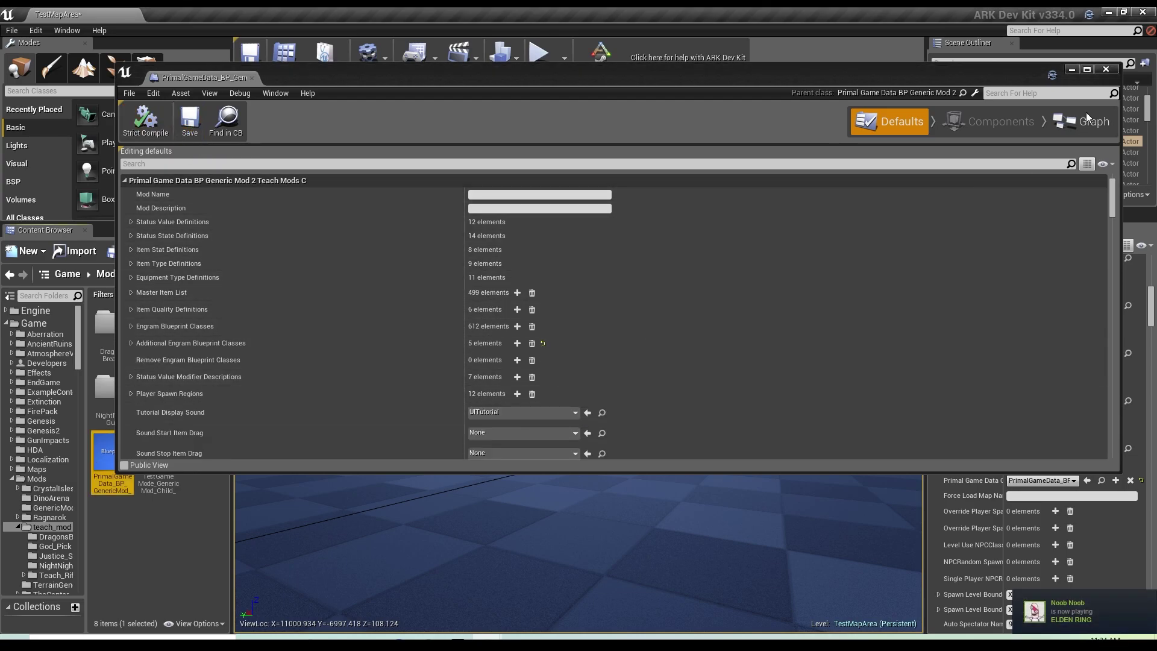
{"action": "left_click", "coordinate": [1106, 70]}
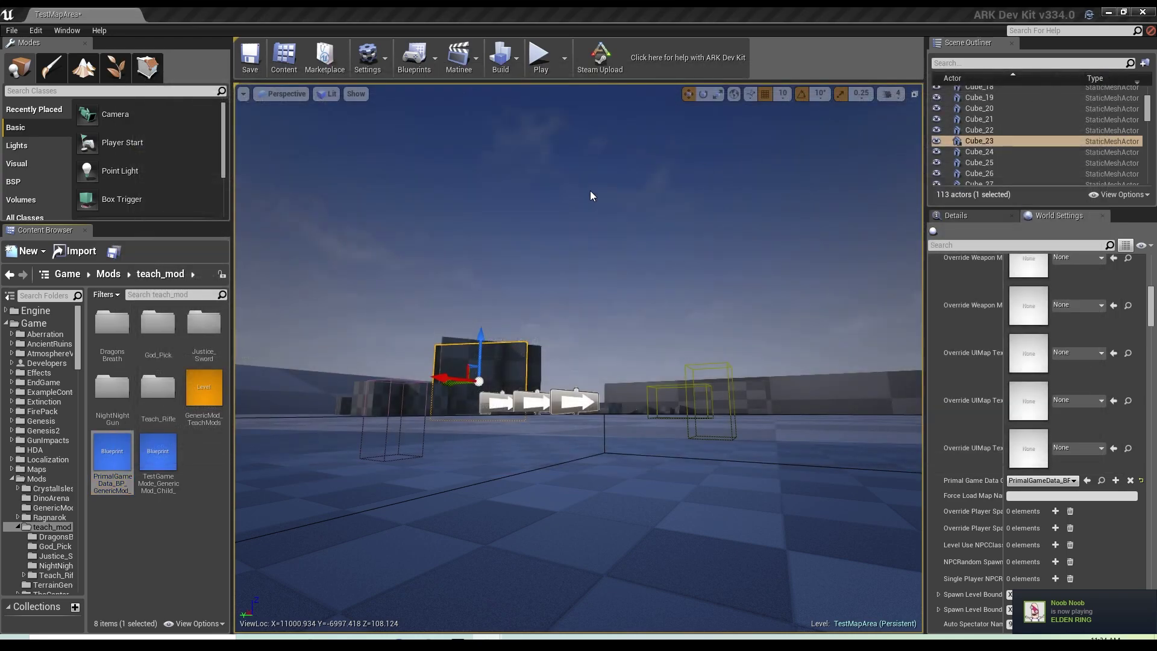
Return to the Justice_Sword folder and start a play test of the level
{"action": "left_click", "coordinate": [120, 438]}
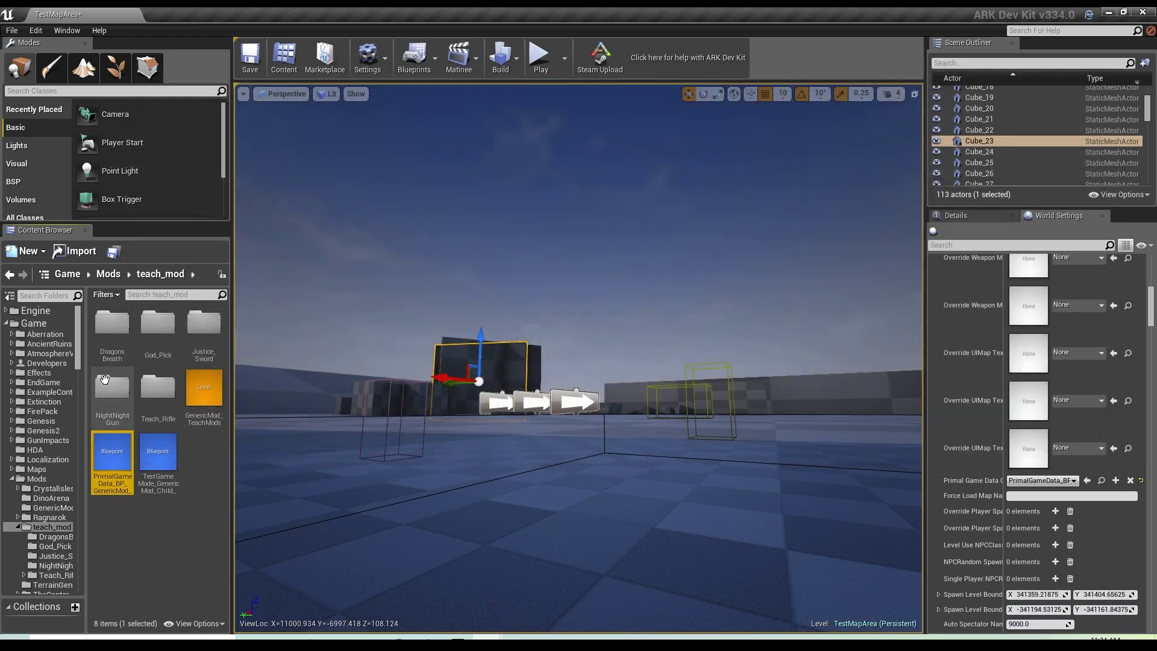
{"action": "left_click", "coordinate": [55, 556]}
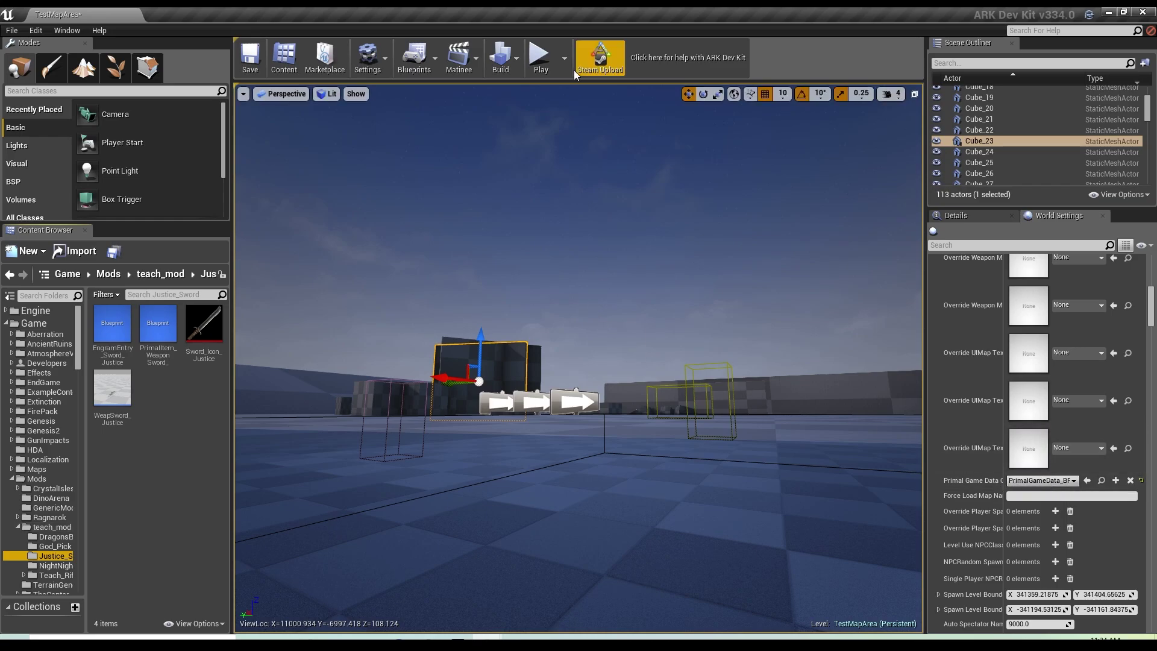
{"action": "left_click", "coordinate": [541, 57]}
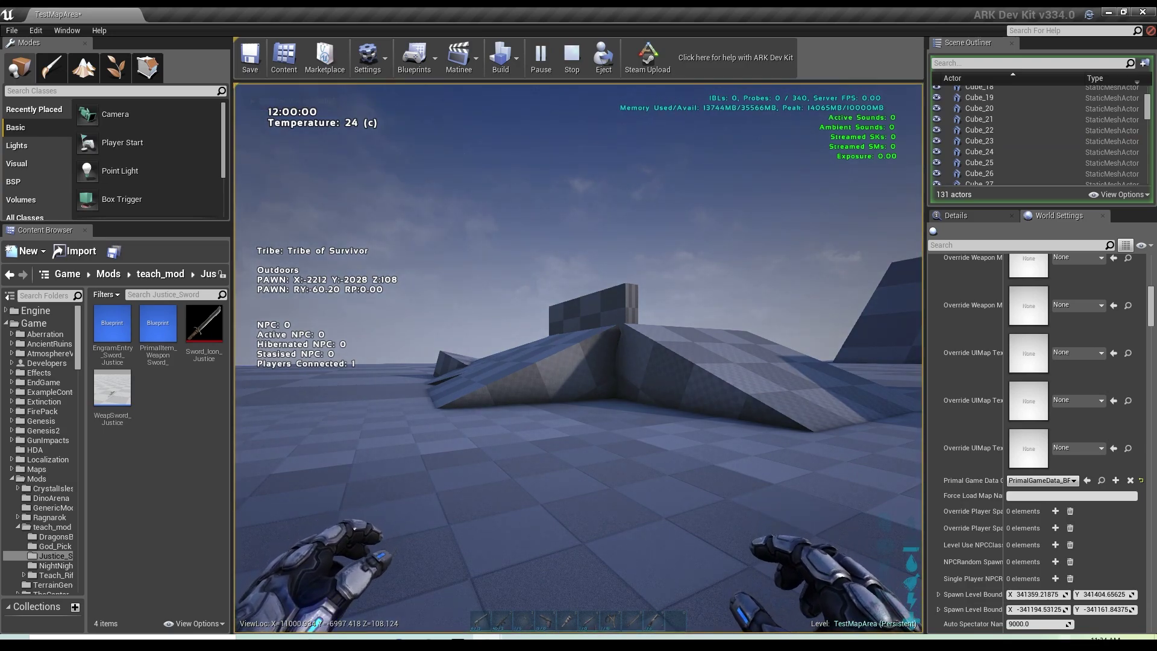
Switch the Windows audio playback device to Speakers (Logitech G935/G933s Gaming Headset)
{"action": "left_click", "coordinate": [1088, 644]}
{"action": "left_click", "coordinate": [1018, 587]}
{"action": "scroll", "coordinate": [1010, 545], "scroll_direction": "up", "scroll_amount": 2}
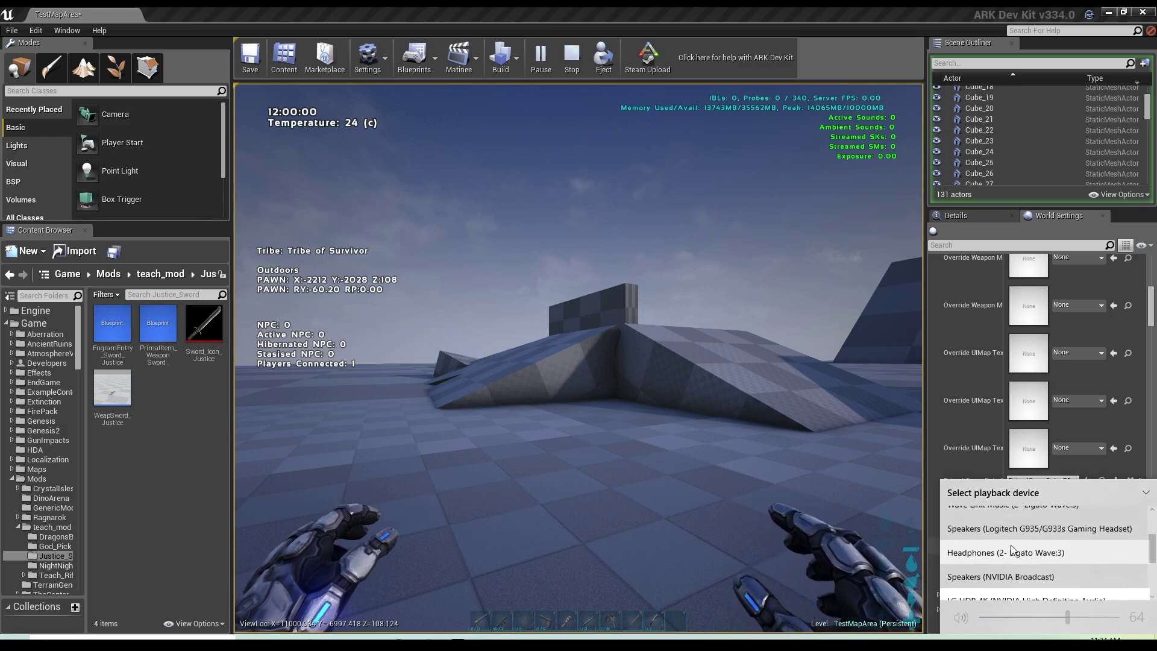
{"action": "left_click", "coordinate": [1028, 532]}
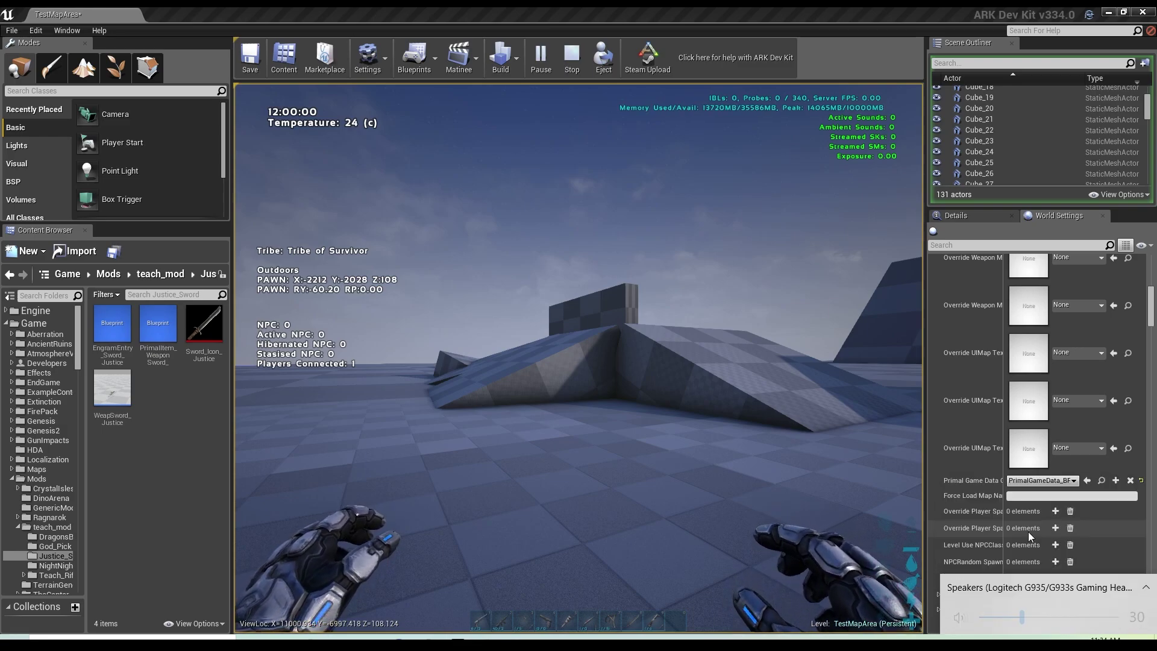
{"action": "left_click", "coordinate": [695, 22]}
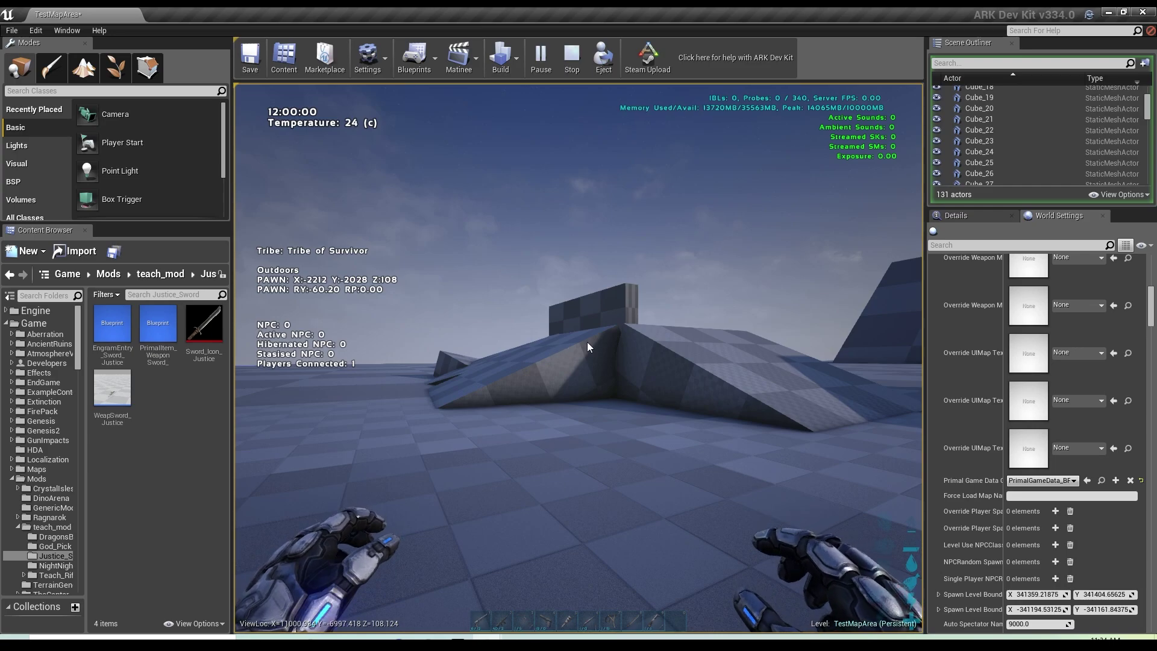
Search the character's crafting list for "jus" in the running play test
{"action": "left_click", "coordinate": [577, 364]}
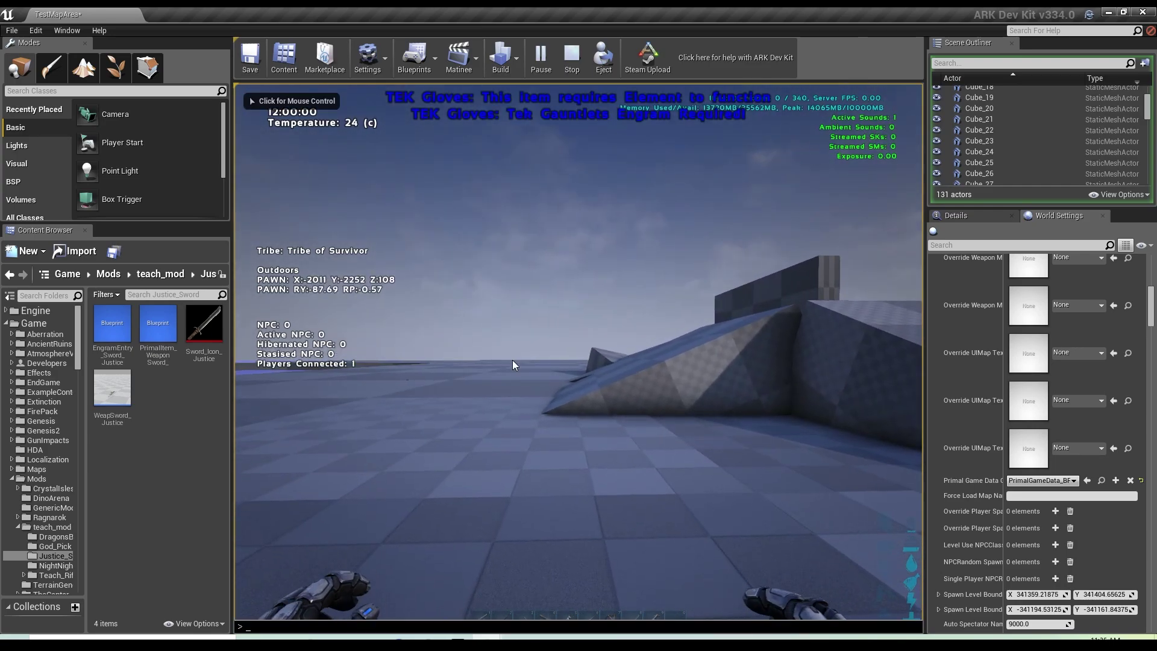
{"action": "key", "text": "i"}
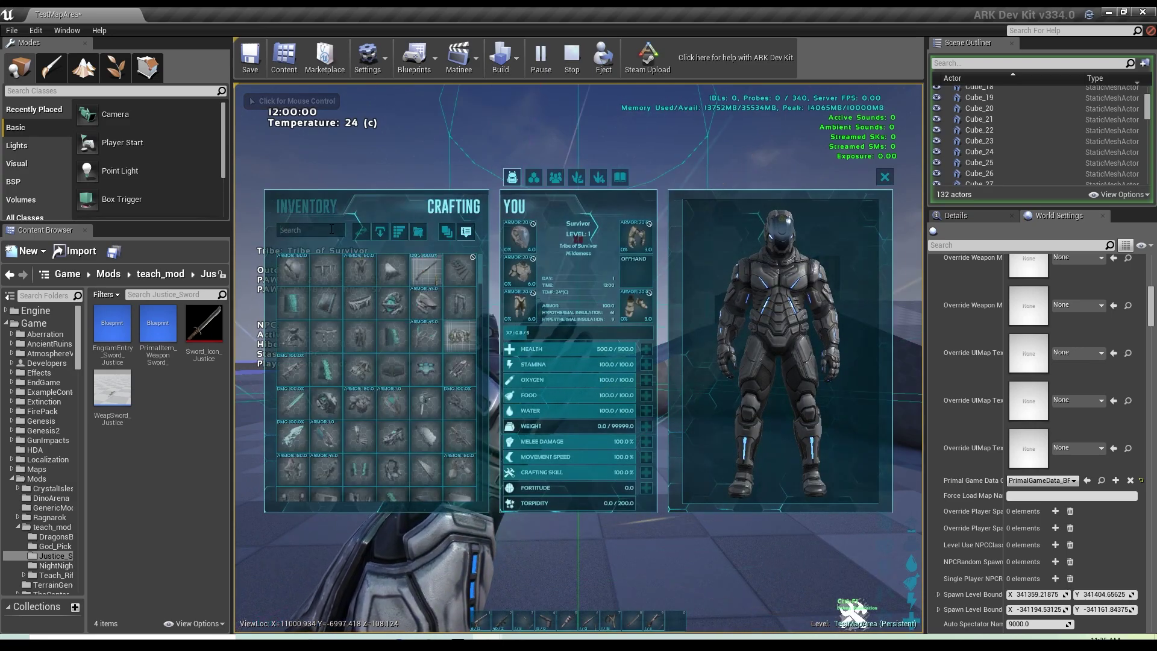
{"action": "left_click", "coordinate": [332, 230]}
{"action": "type", "text": "jus"}
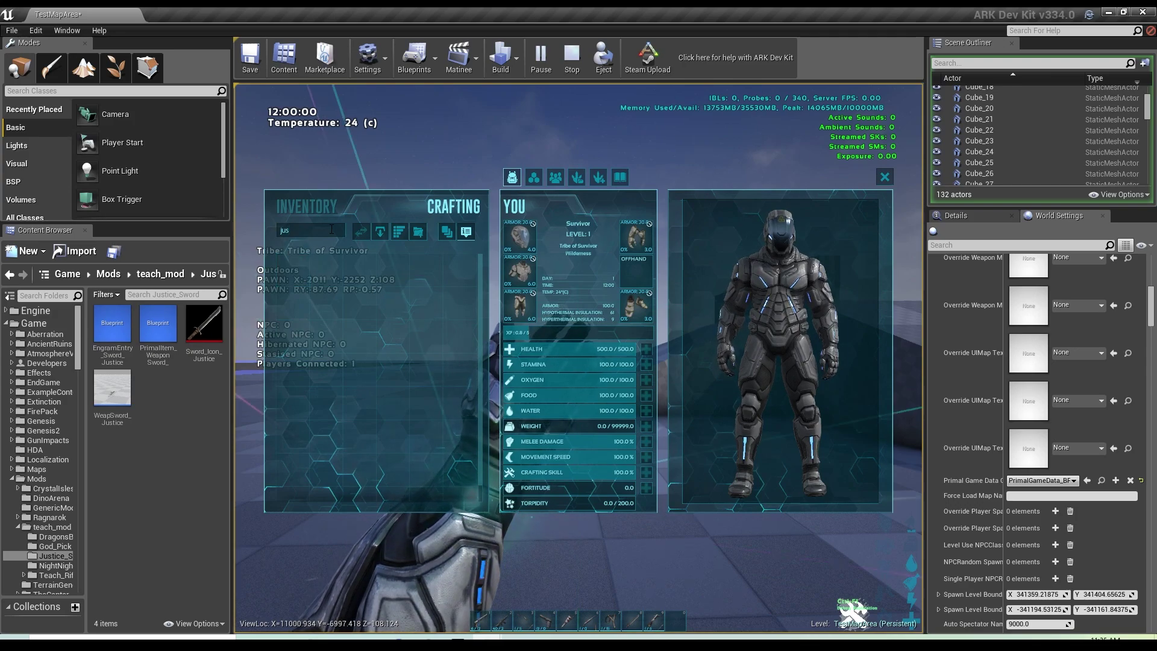
{"action": "key", "text": "BackSpace"}
{"action": "key", "text": "BackSpace"}
{"action": "key", "text": "BackSpace"}
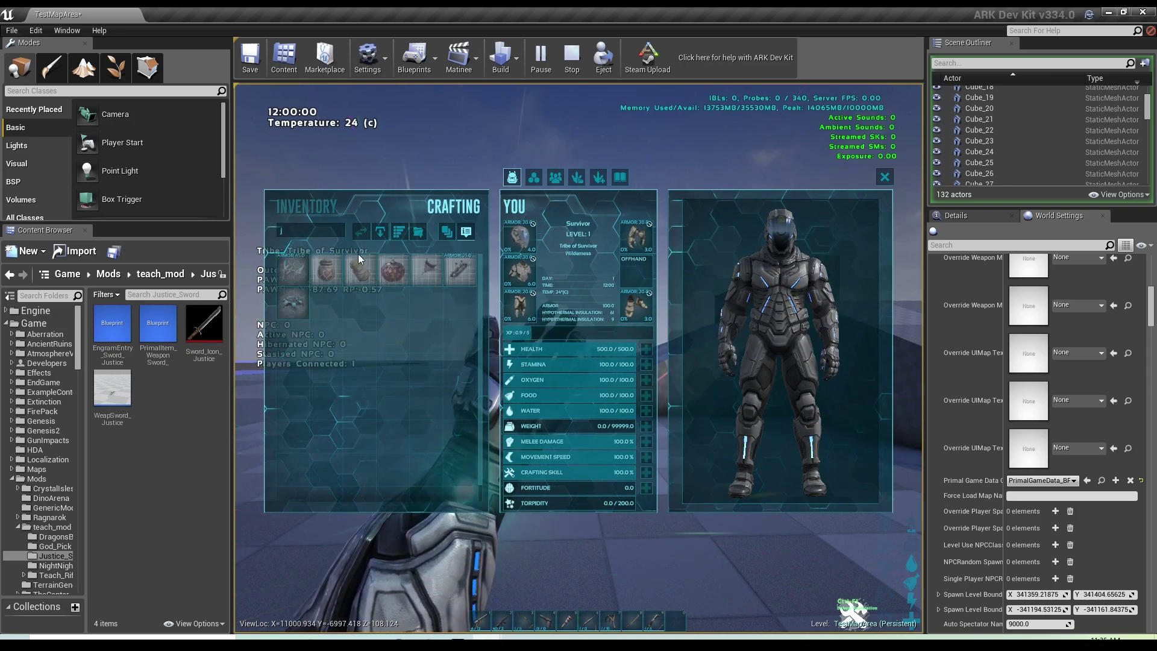
{"action": "type", "text": "jus"}
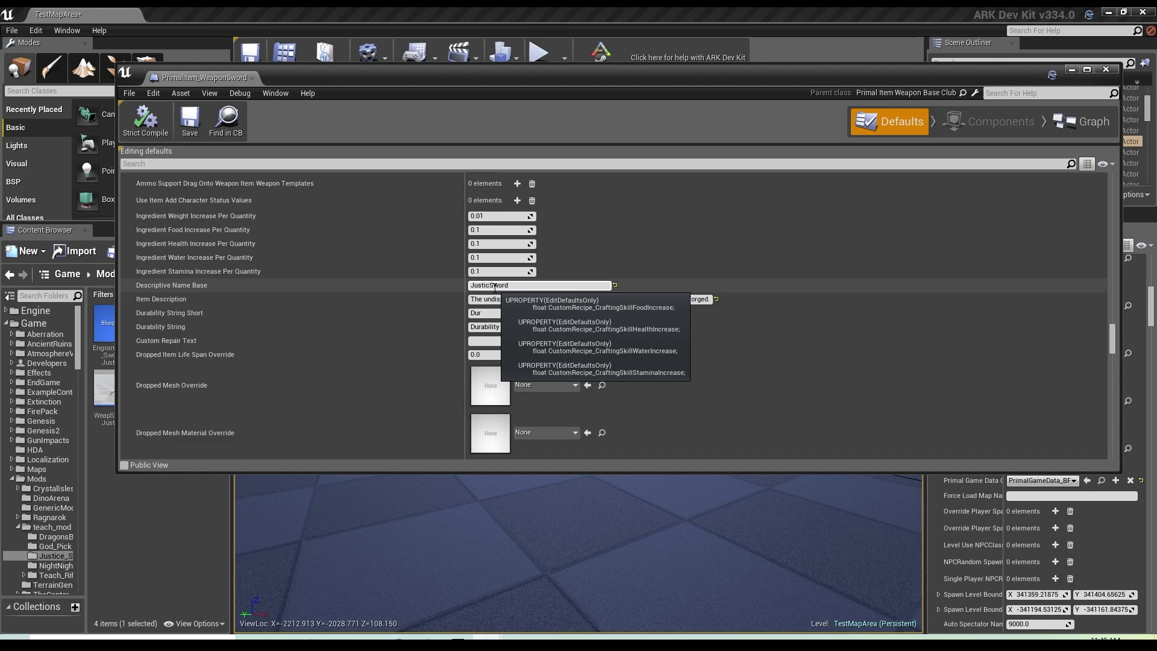
Correct the sword item's Descriptive Name Base to "Justice Sword", then compile and save the item blueprint
{"action": "left_click", "coordinate": [489, 285]}
{"action": "type", "text": "e"}
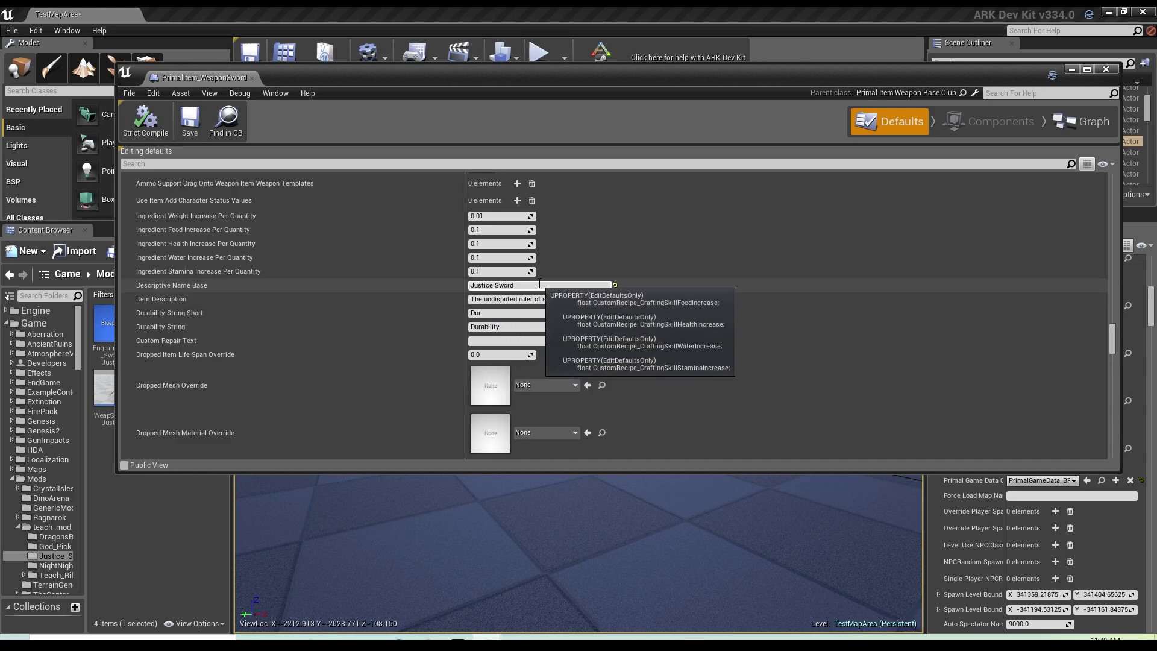
{"action": "left_click", "coordinate": [153, 127]}
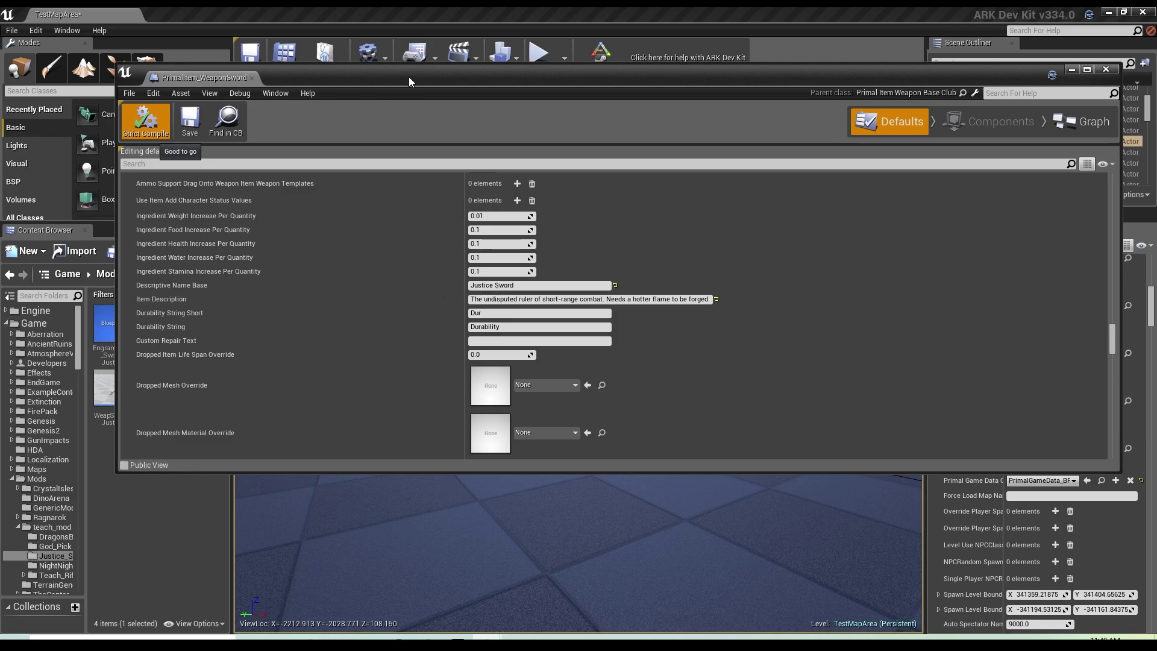
{"action": "left_click", "coordinate": [192, 123]}
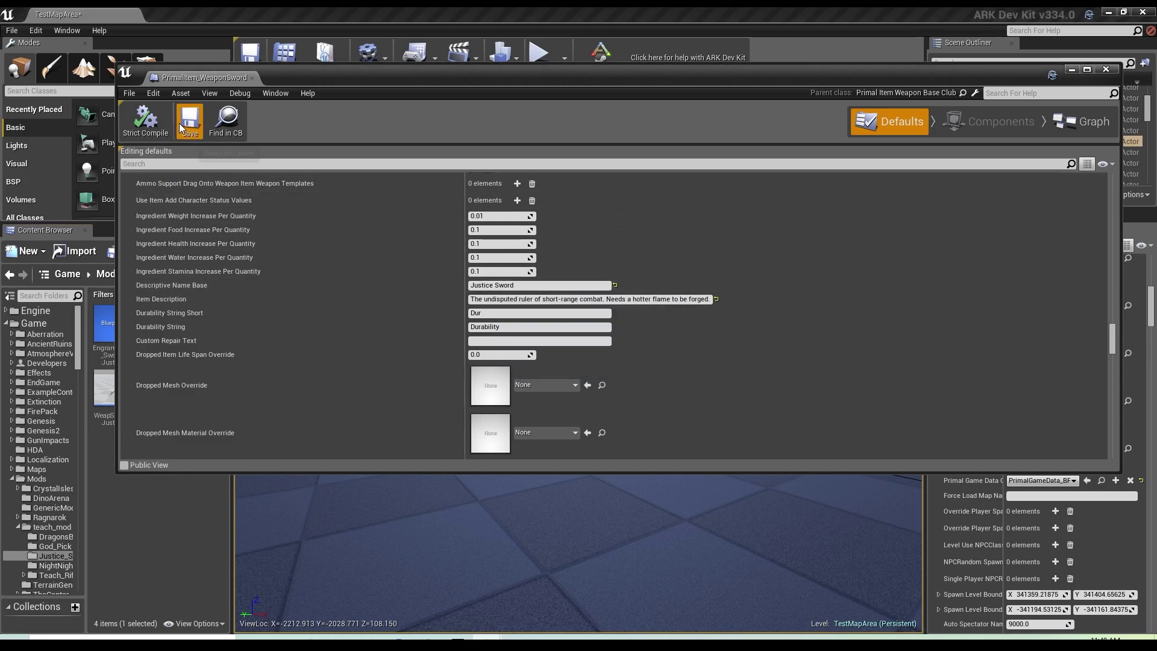
{"action": "left_click", "coordinate": [1072, 69]}
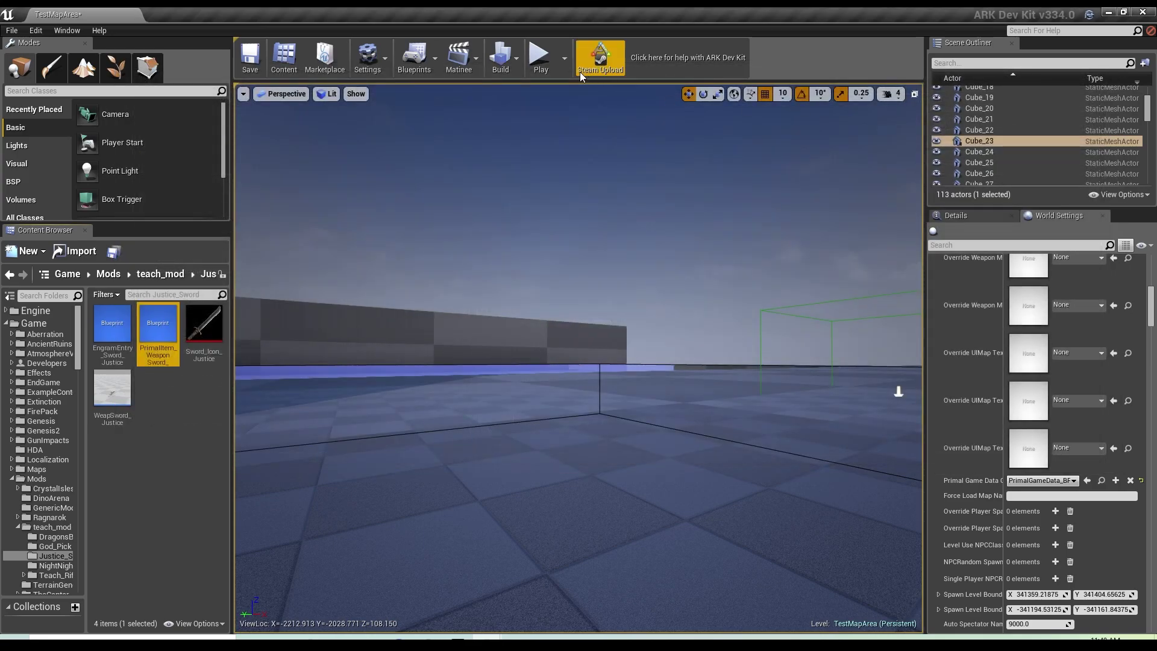
Start another play test of the level, move the character around and enable creative mode with the gcm console command
{"action": "left_click", "coordinate": [540, 56]}
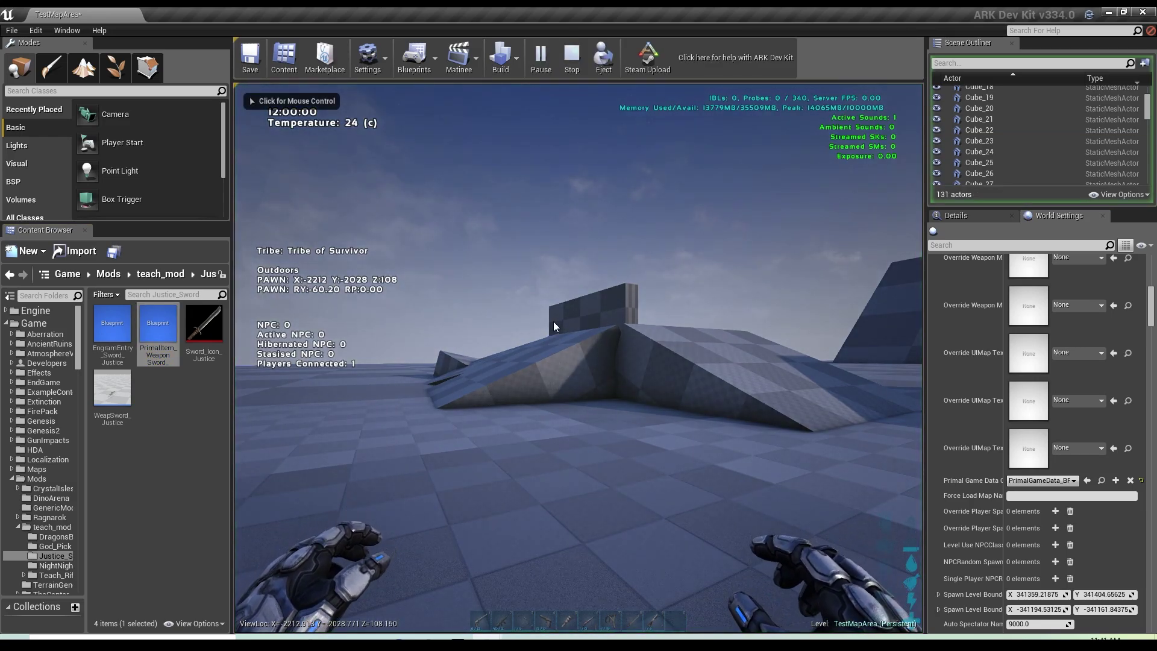
{"action": "left_click", "coordinate": [767, 369]}
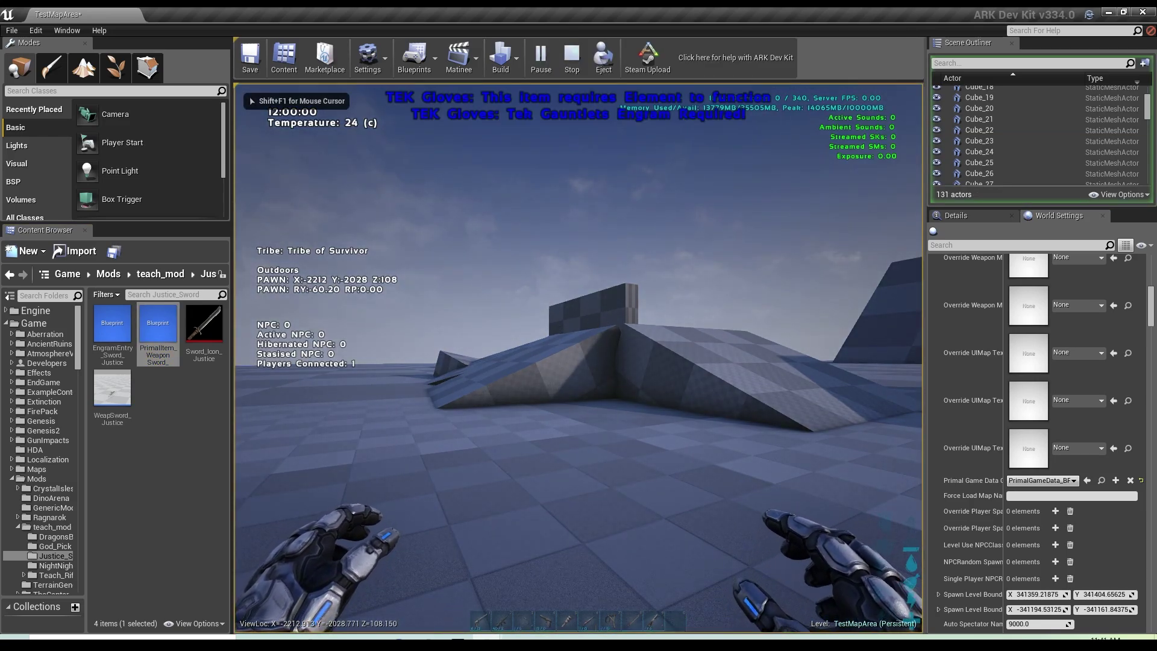
{"action": "key", "text": "w"}
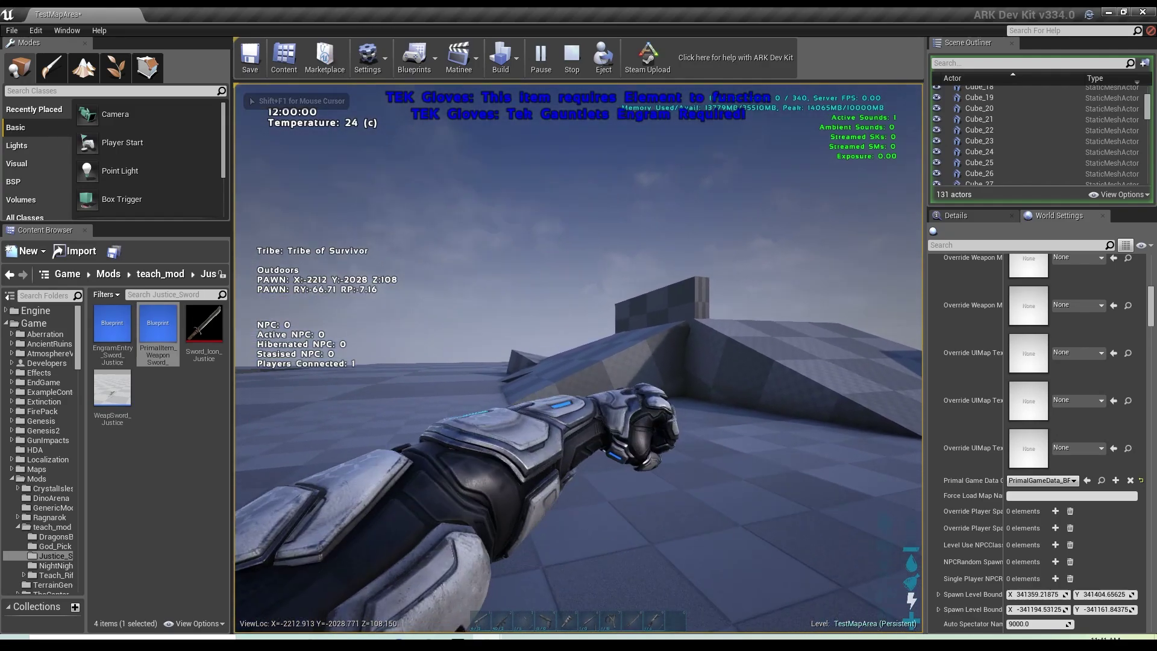
{"action": "key", "text": "w"}
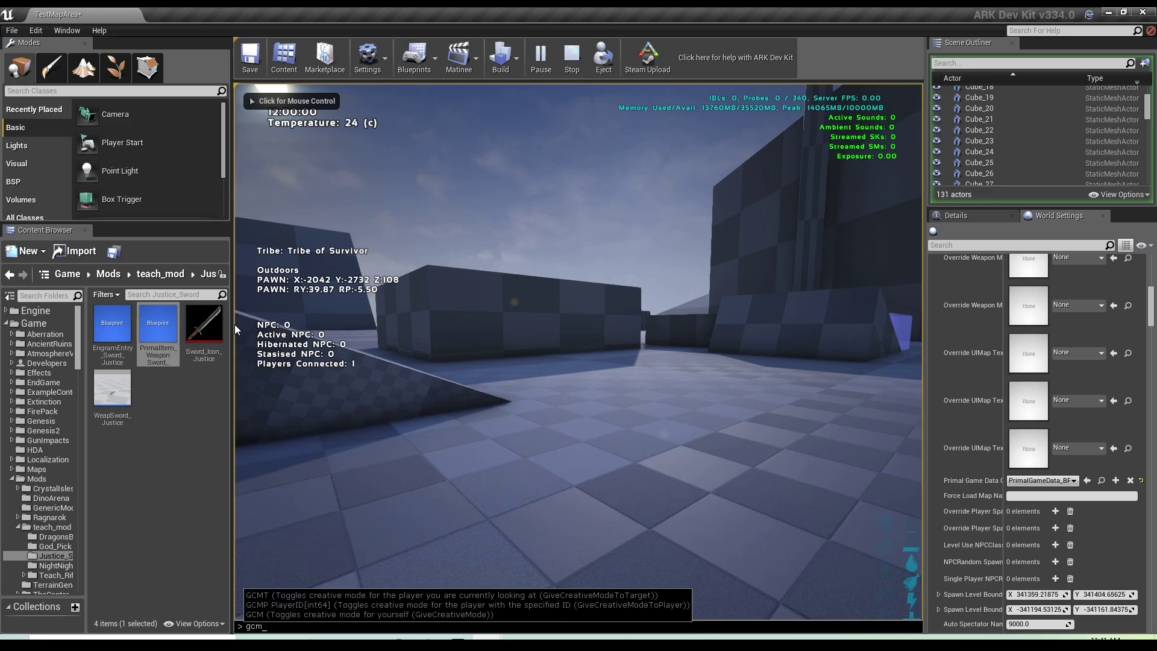
Filter the character's crafting list by "ju", craft the Justice Sword and show it in the inventory
{"action": "key", "text": "i"}
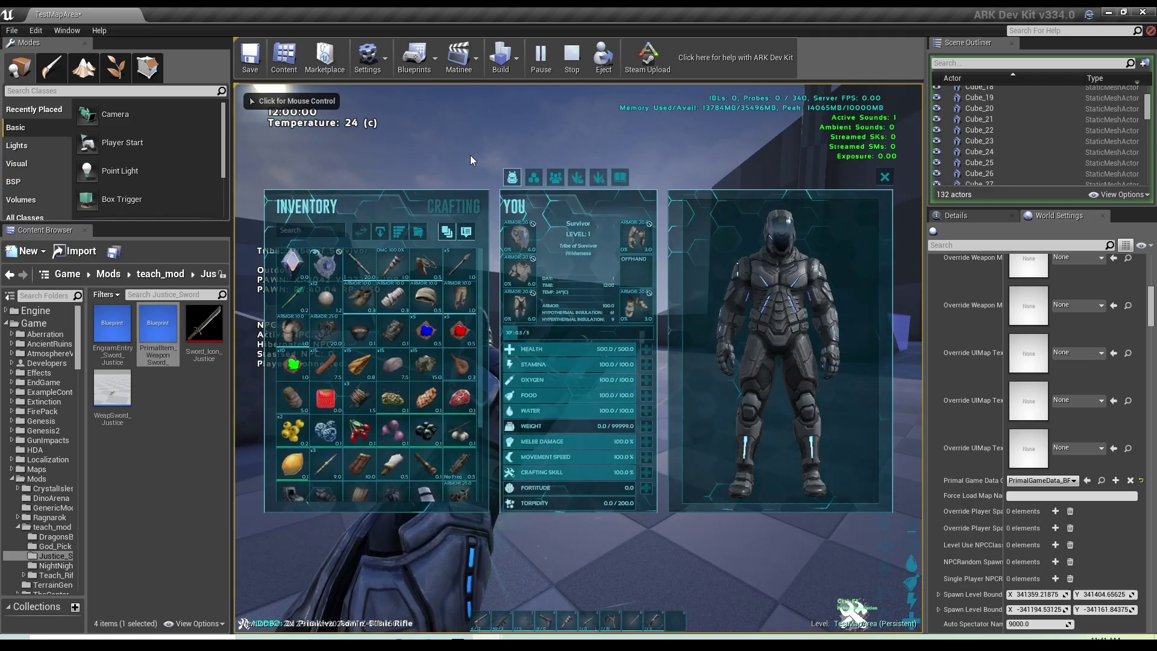
{"action": "left_click", "coordinate": [446, 205]}
{"action": "left_click", "coordinate": [330, 228]}
{"action": "type", "text": "ju"}
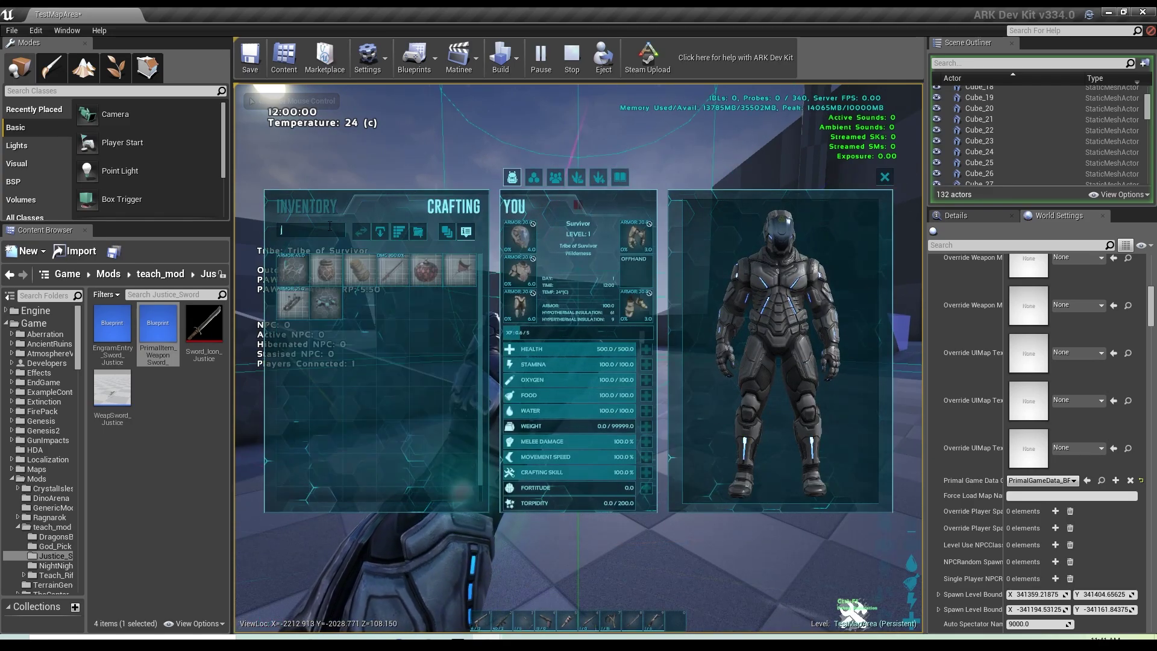
{"action": "mouse_move", "coordinate": [298, 266]}
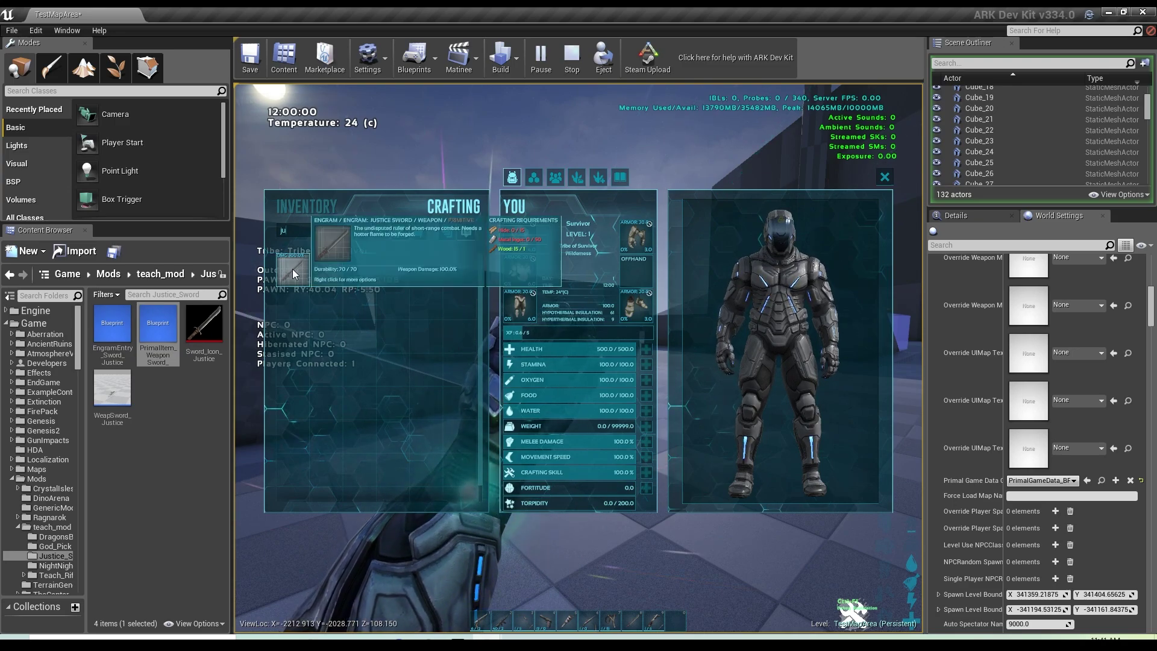
{"action": "key", "text": "e"}
{"action": "left_click", "coordinate": [309, 205]}
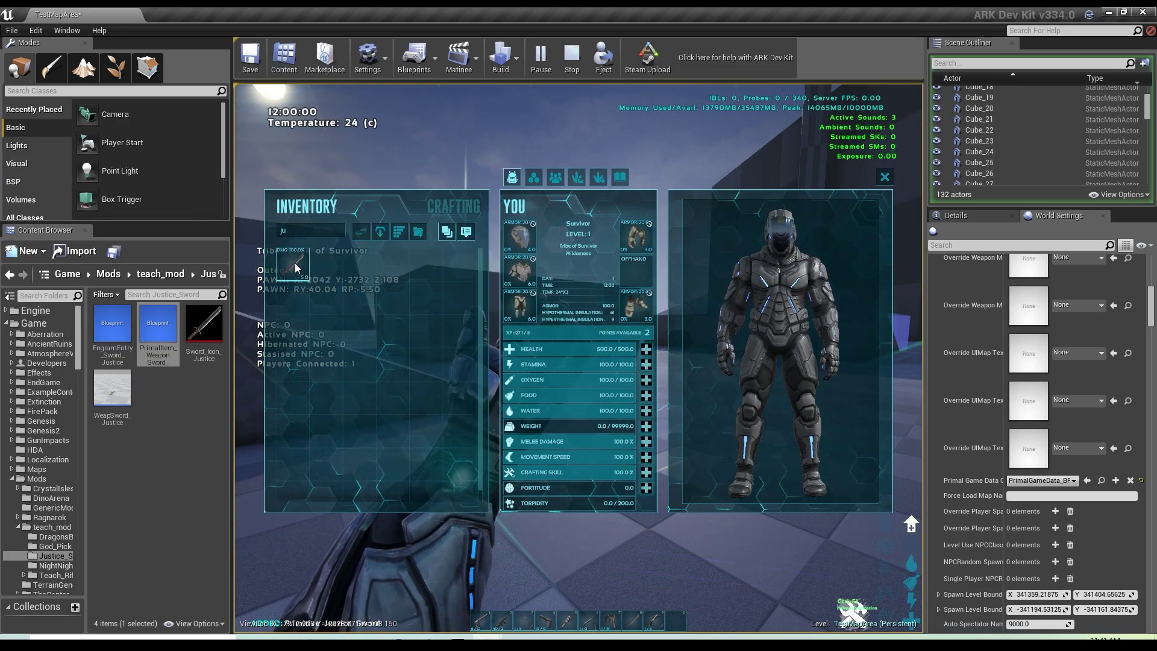
Equip the Justice Sword from the character's inventory and walk around the test level with it in hand
{"action": "double_click", "coordinate": [295, 263]}
{"action": "key", "text": "Escape"}
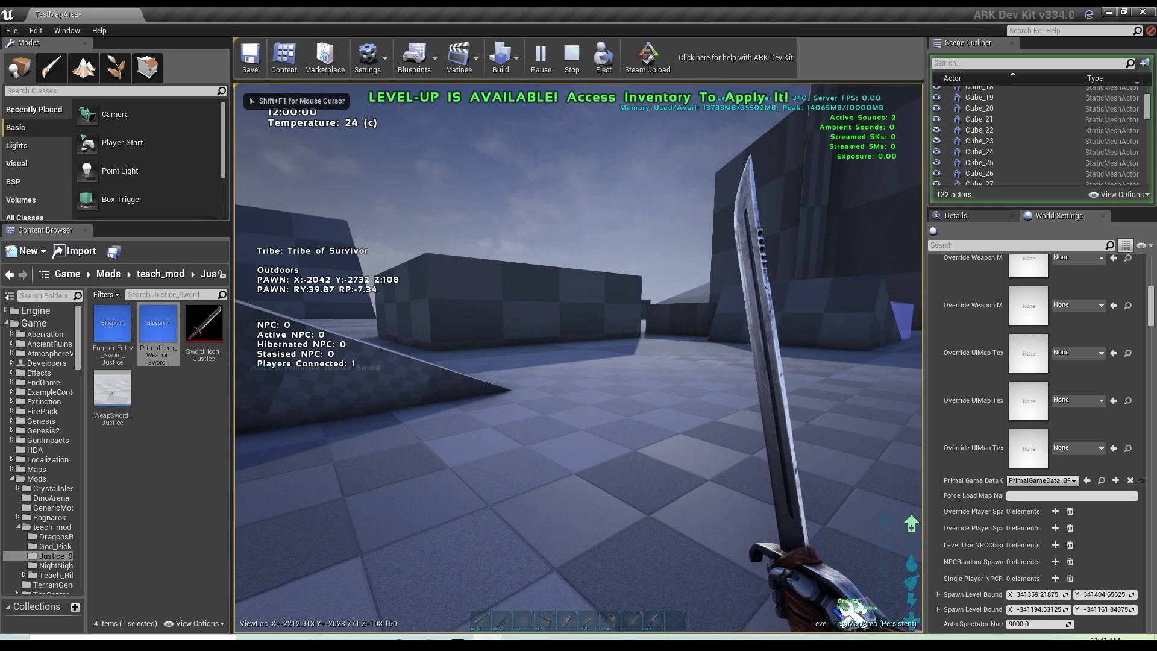
{"action": "key", "text": "w"}
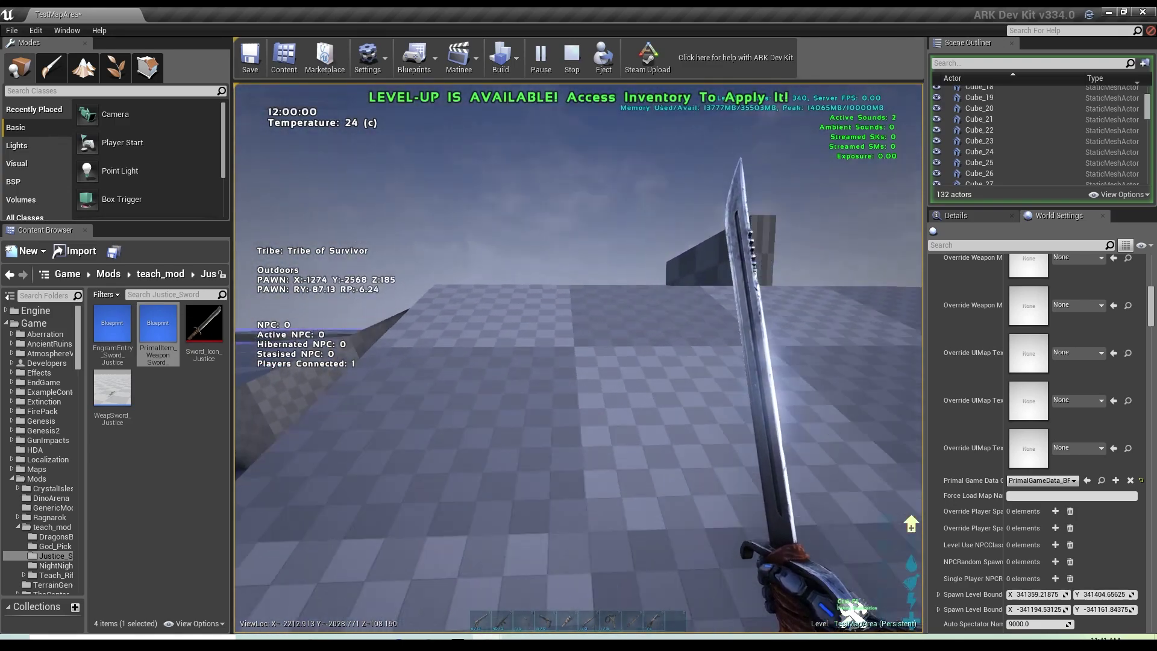
{"action": "key", "text": "w"}
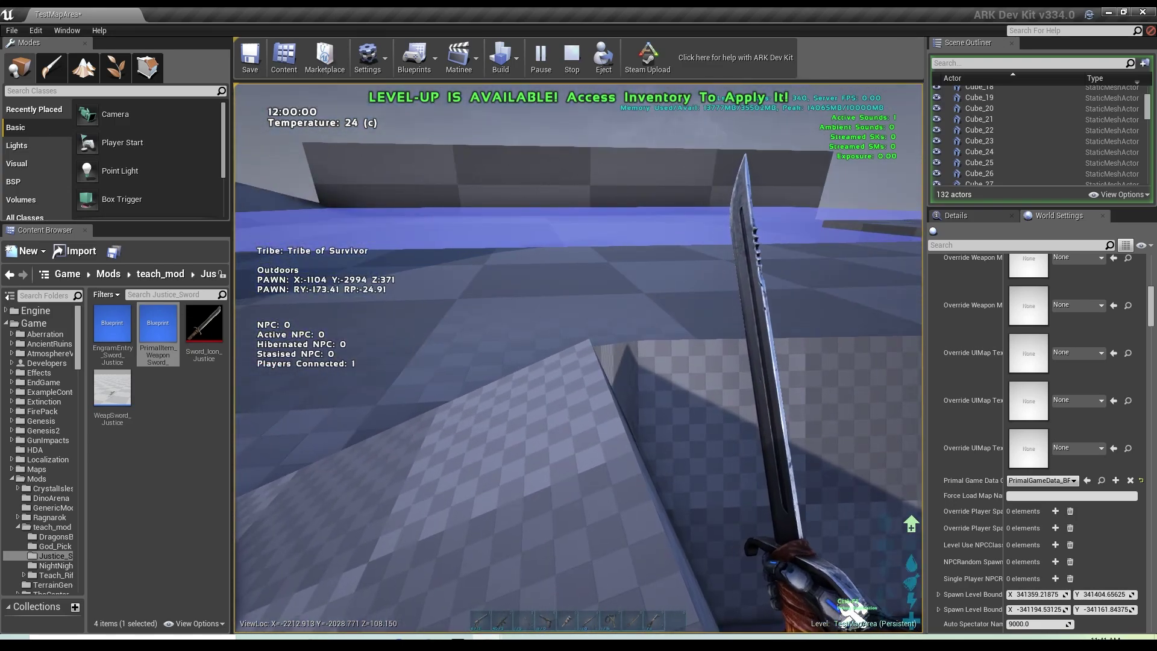
{"action": "key", "text": "w"}
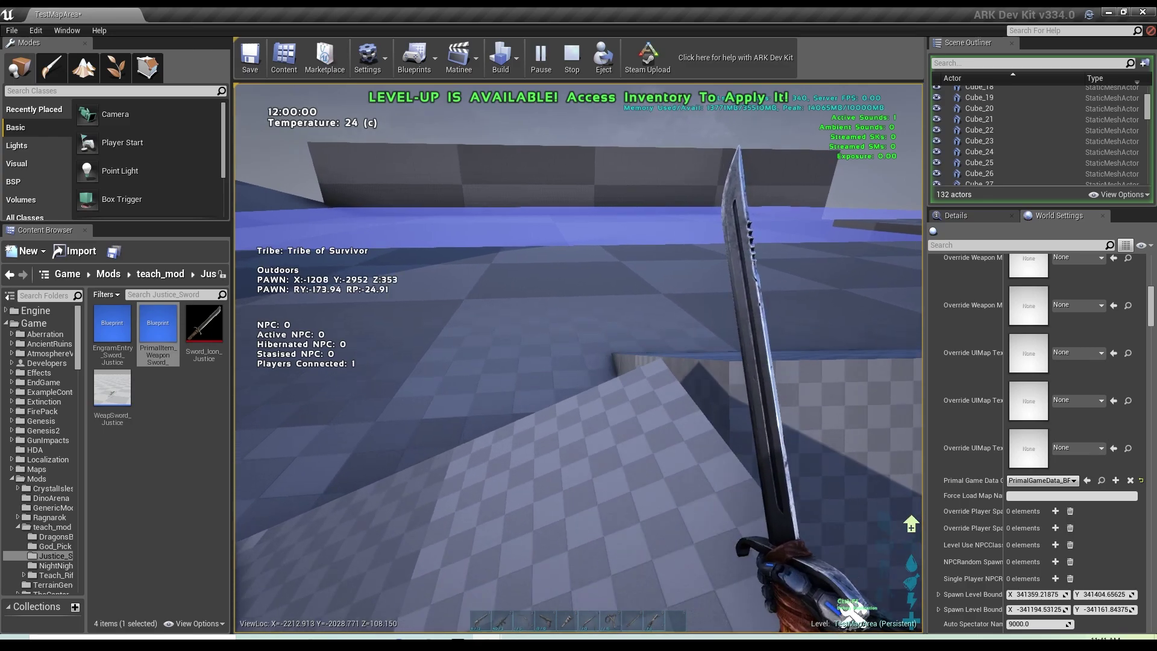
Spawn a level 600 Stegosaurus with the console command admincheat SpawnDino "Blueprint'/Game/PrimalEarth/Dinos/Stego/Stego_Character_BP.Stego_Character_BP'" 500 0 0 600
{"action": "key", "text": "Tab"}
{"action": "type", "text": "gcm"}
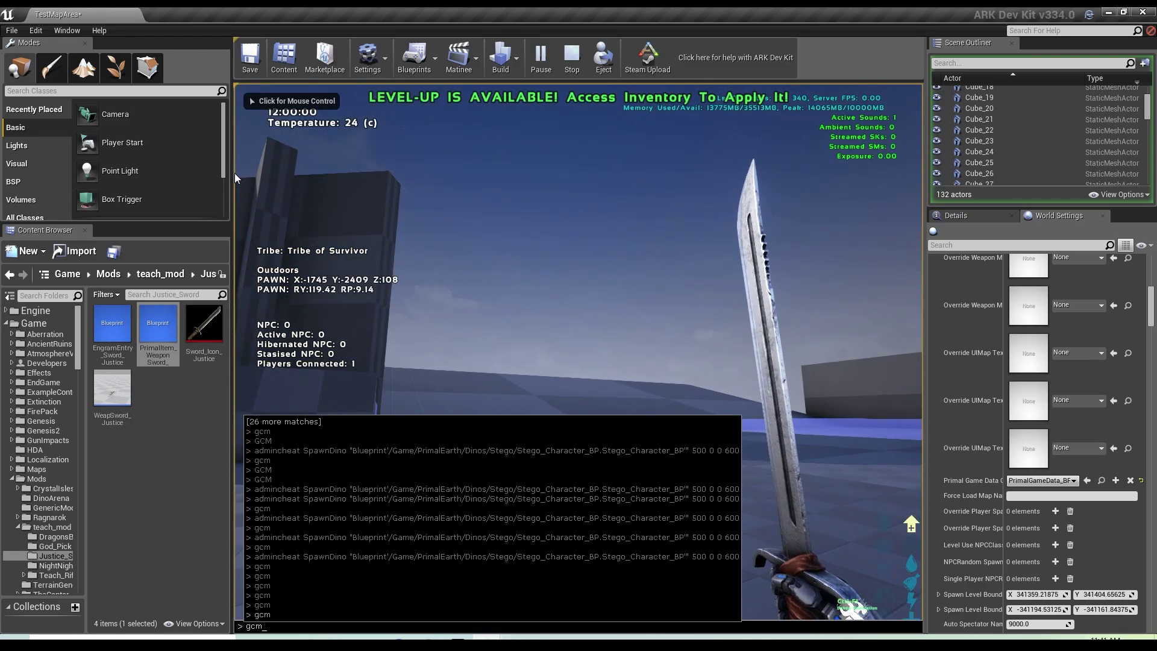
{"action": "key", "text": "Up"}
{"action": "key", "text": "Up"}
{"action": "key", "text": "Return"}
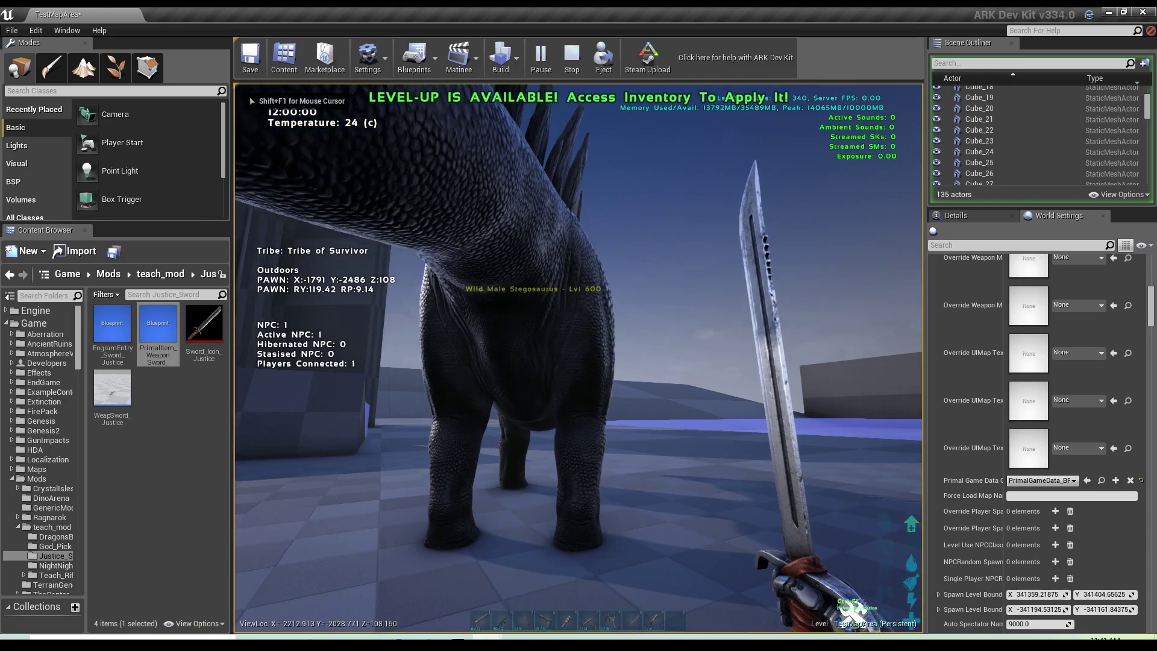
Approach the spawned Stegosaurus and strike it repeatedly with the Justice Sword, trying both first-person and third-person views
{"action": "key", "text": "w"}
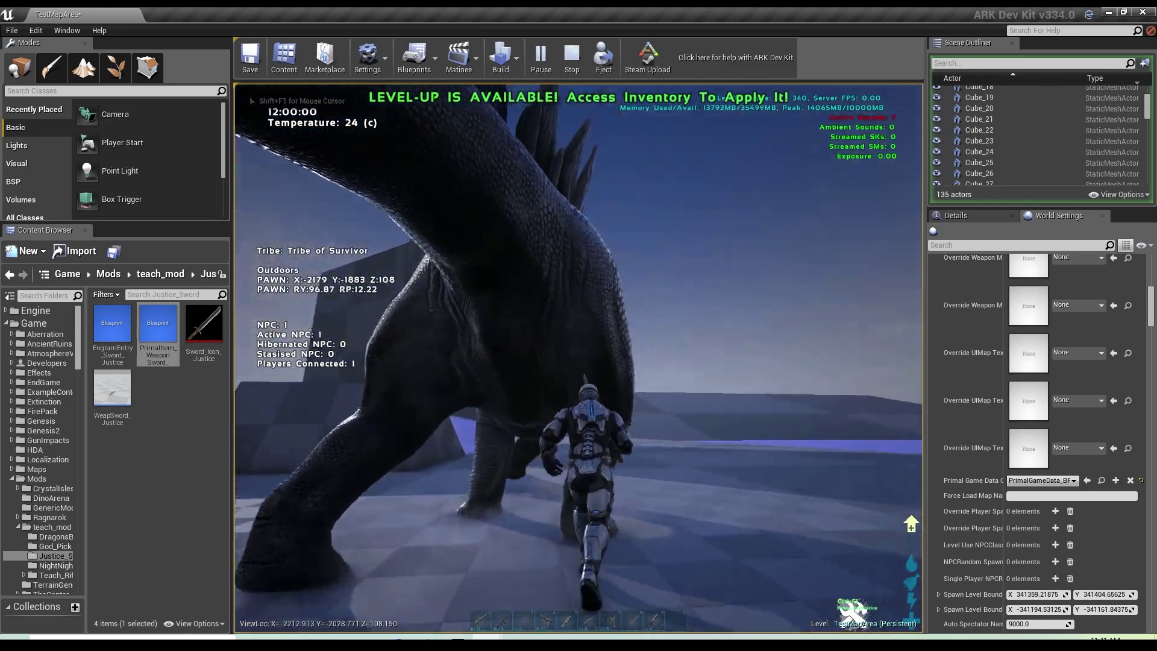
{"action": "key", "text": "k"}
{"action": "key", "text": "w"}
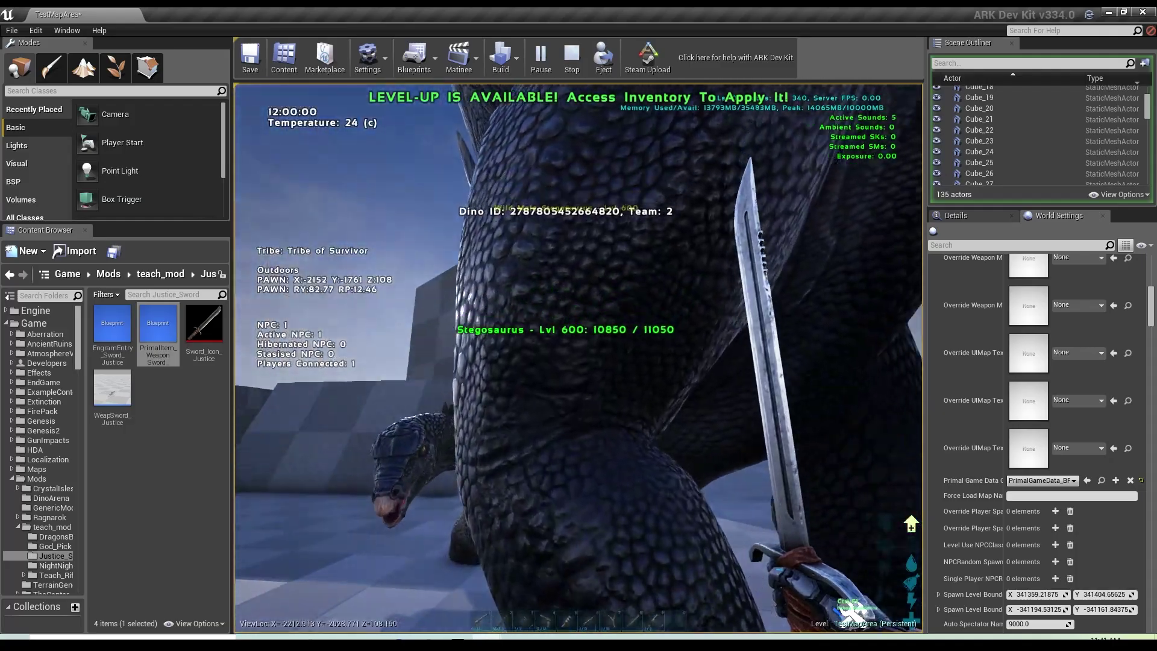
{"action": "key", "text": "w"}
{"action": "left_click", "coordinate": [579, 358]}
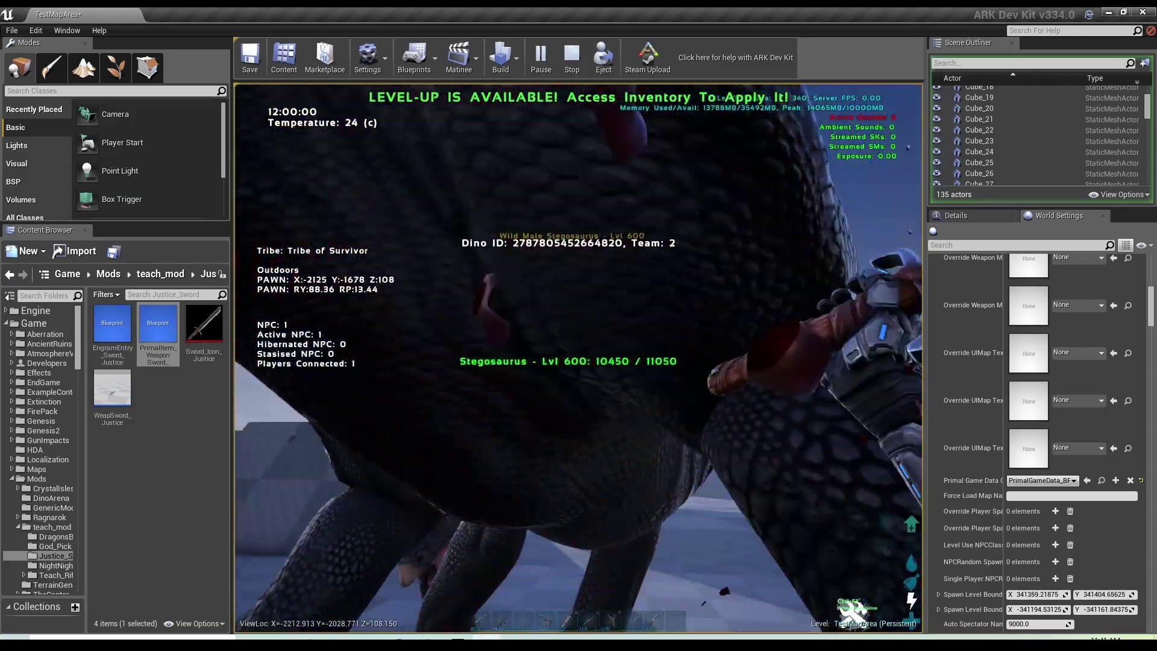
{"action": "key", "text": "k"}
{"action": "left_click", "coordinate": [579, 358]}
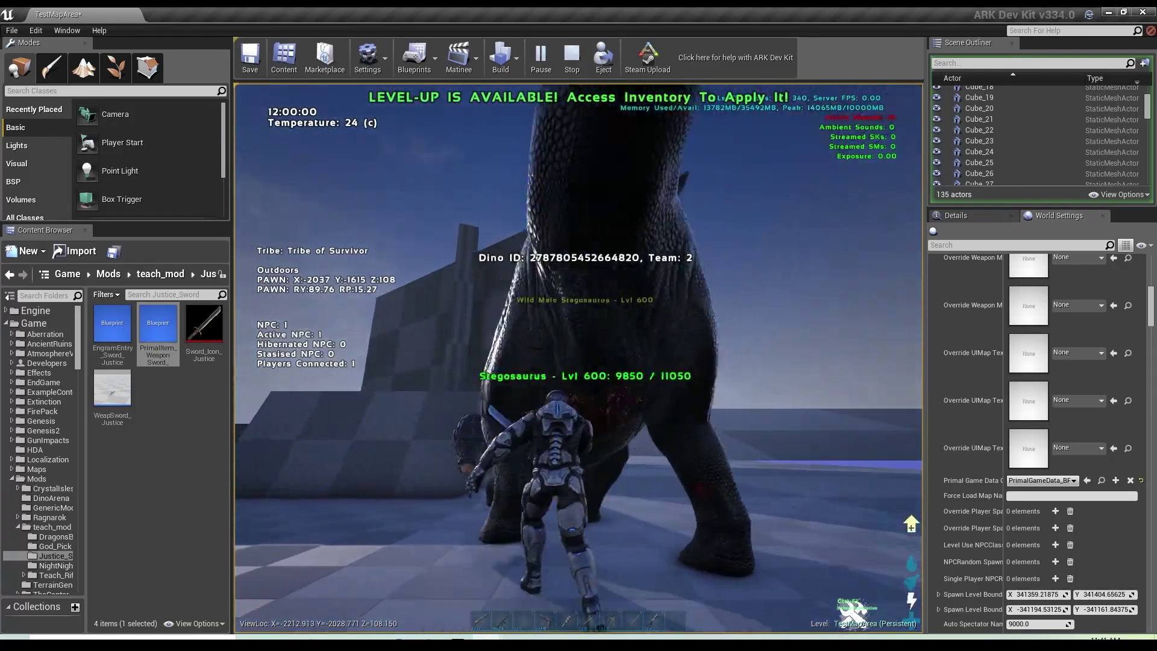
{"action": "key", "text": "w"}
{"action": "left_click", "coordinate": [579, 358]}
{"action": "left_click", "coordinate": [579, 358]}
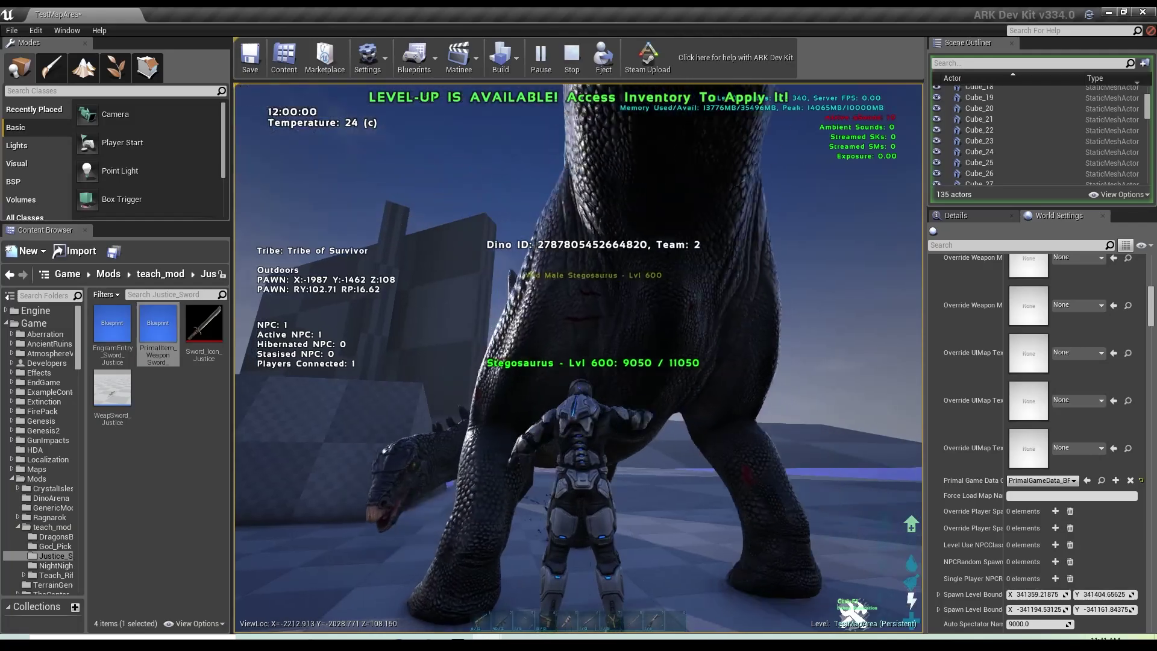
{"action": "key", "text": "w"}
{"action": "left_click", "coordinate": [578, 358]}
{"action": "left_click", "coordinate": [579, 358]}
{"action": "left_click", "coordinate": [579, 358]}
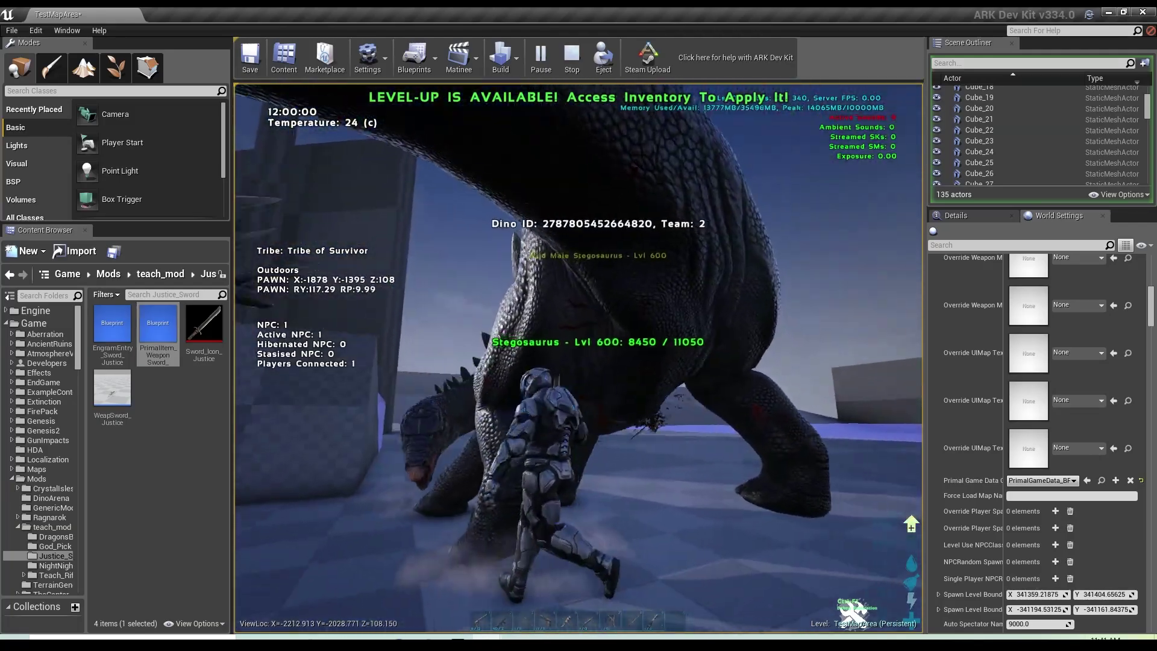
{"action": "key", "text": "w"}
{"action": "left_click", "coordinate": [579, 358]}
{"action": "left_click", "coordinate": [578, 358]}
{"action": "left_click", "coordinate": [578, 358]}
{"action": "left_click", "coordinate": [579, 358]}
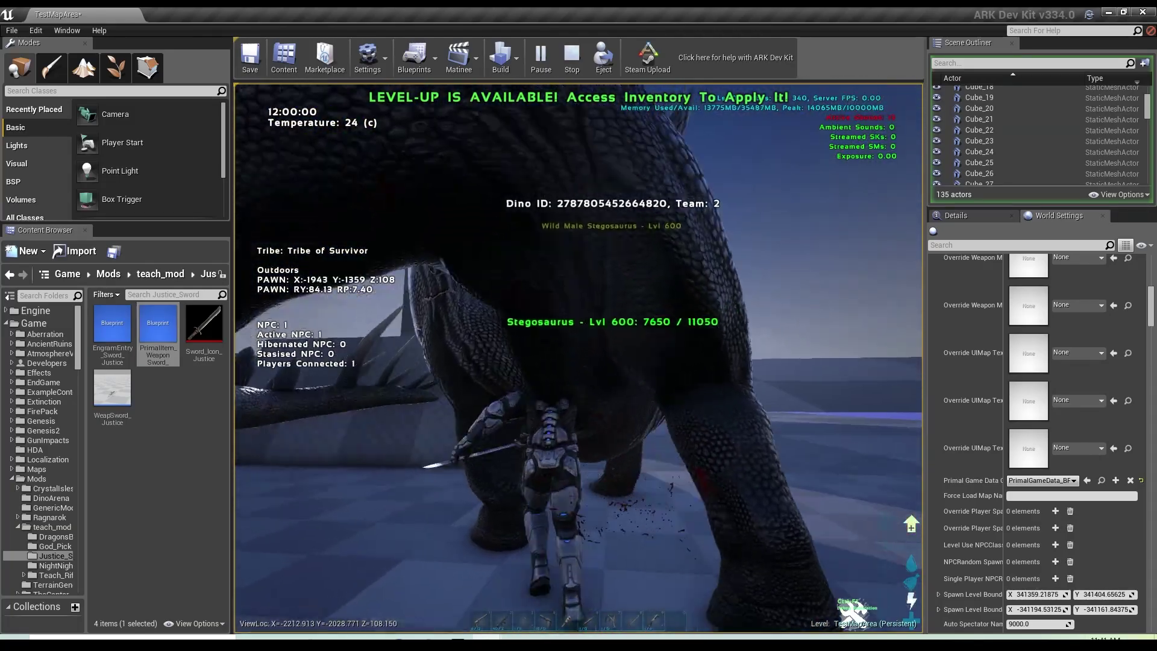
{"action": "key", "text": "w"}
{"action": "left_click", "coordinate": [578, 358]}
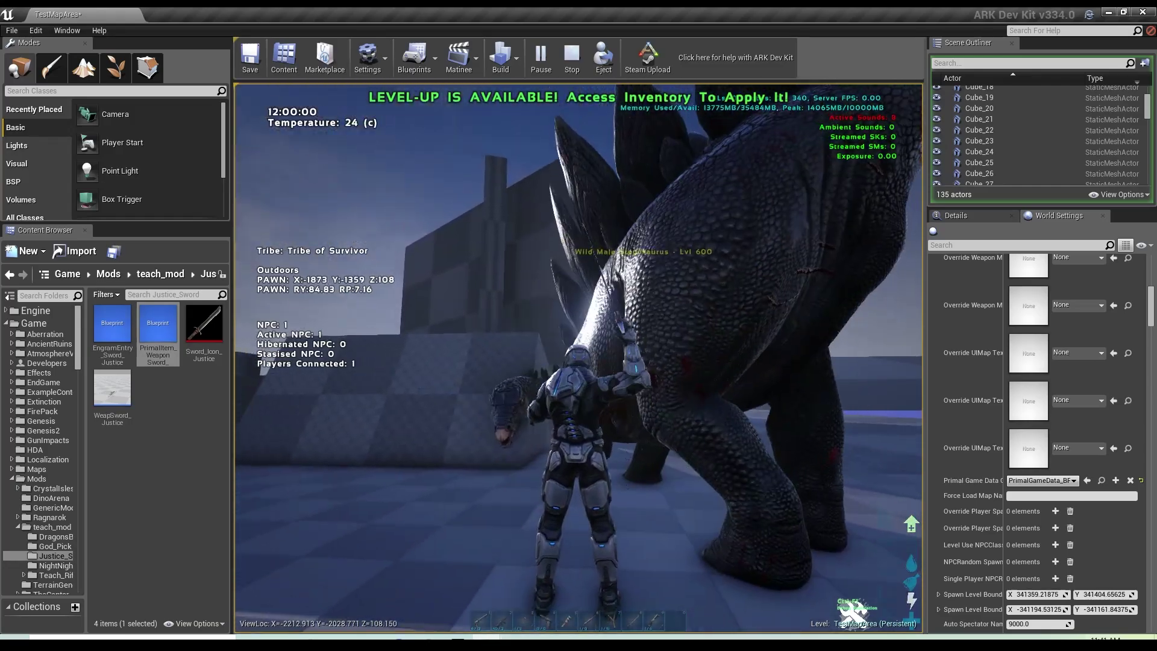
{"action": "key", "text": "w"}
{"action": "left_click", "coordinate": [579, 358]}
{"action": "left_click", "coordinate": [579, 358]}
{"action": "left_click", "coordinate": [579, 358]}
{"action": "left_click", "coordinate": [579, 358]}
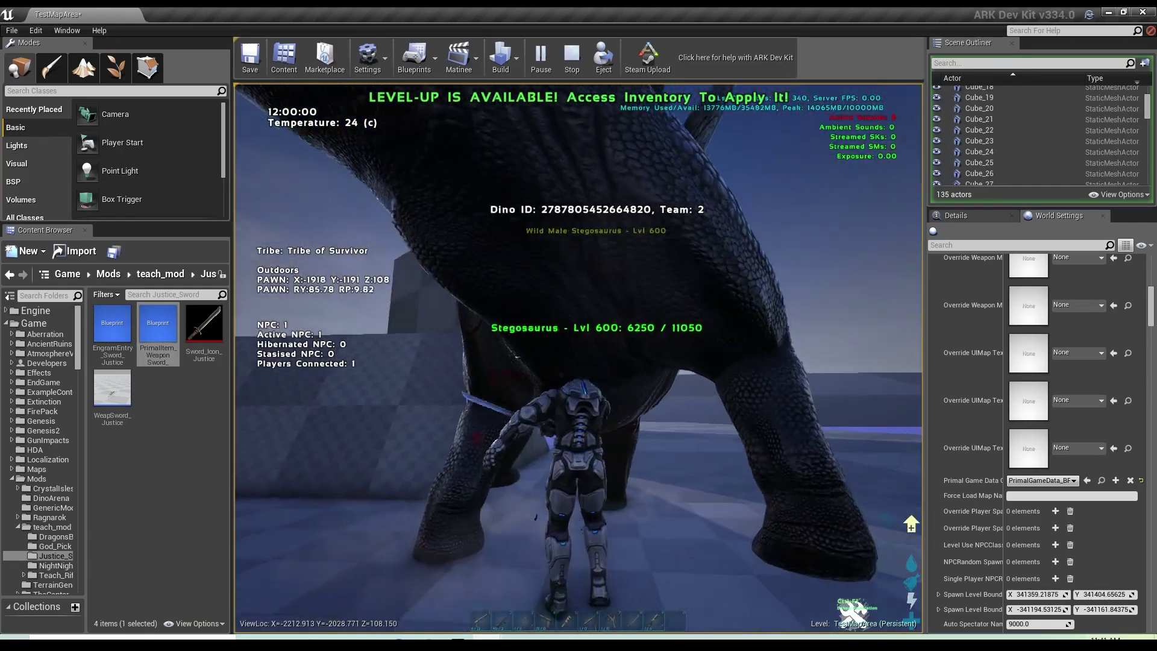
{"action": "left_click", "coordinate": [578, 358]}
{"action": "left_click", "coordinate": [579, 358]}
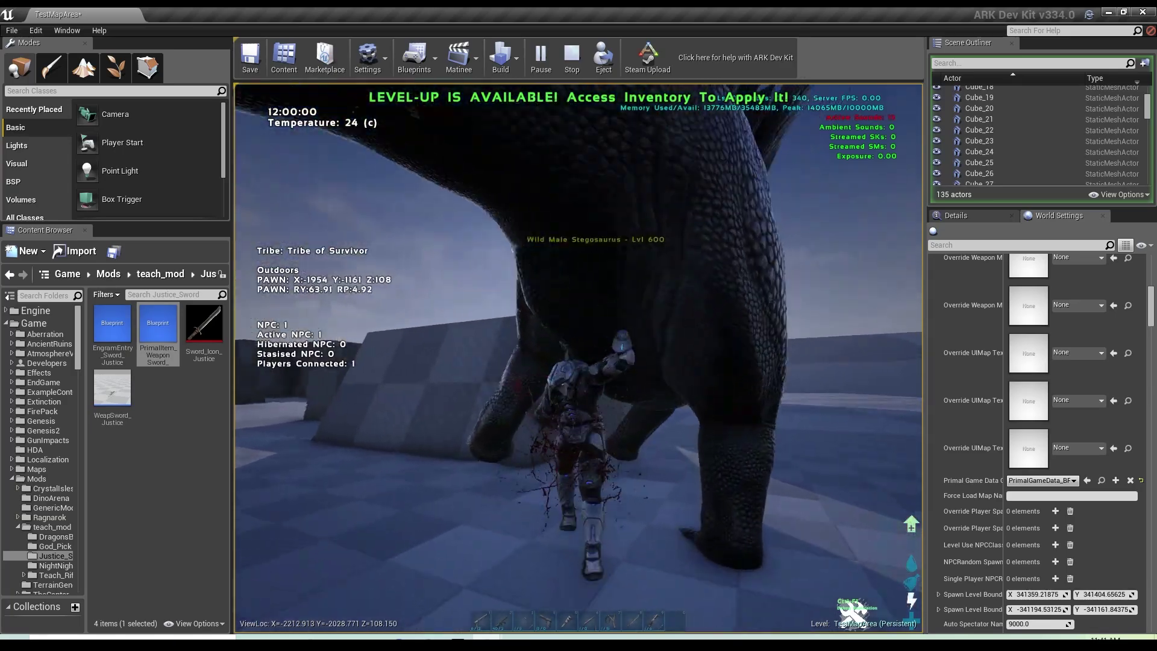
{"action": "left_click", "coordinate": [578, 358]}
Run the character away from the Stegosaurus across the level, jump, and end the play test
{"action": "key", "text": "w"}
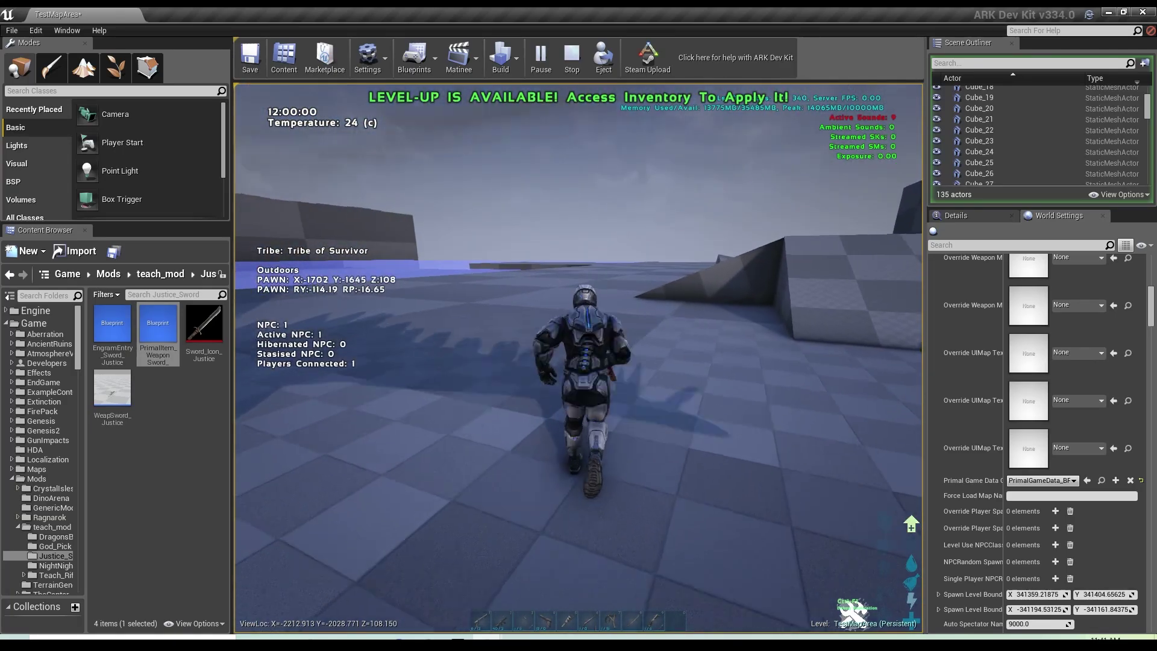
{"action": "key", "text": "space"}
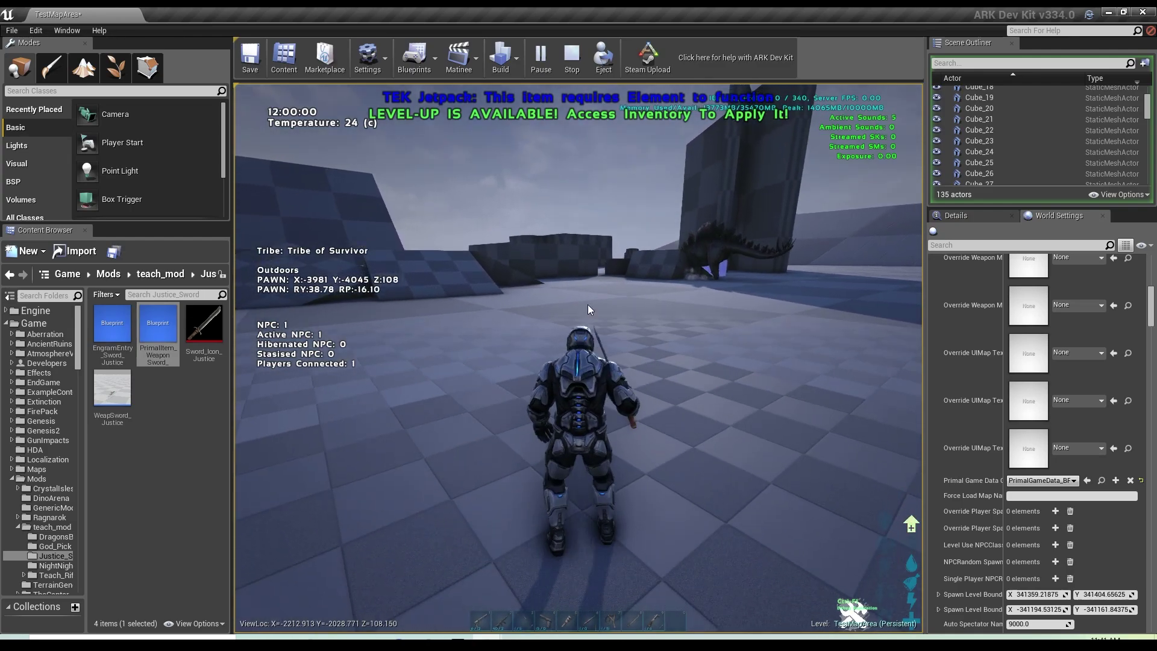
{"action": "key", "text": "Escape"}
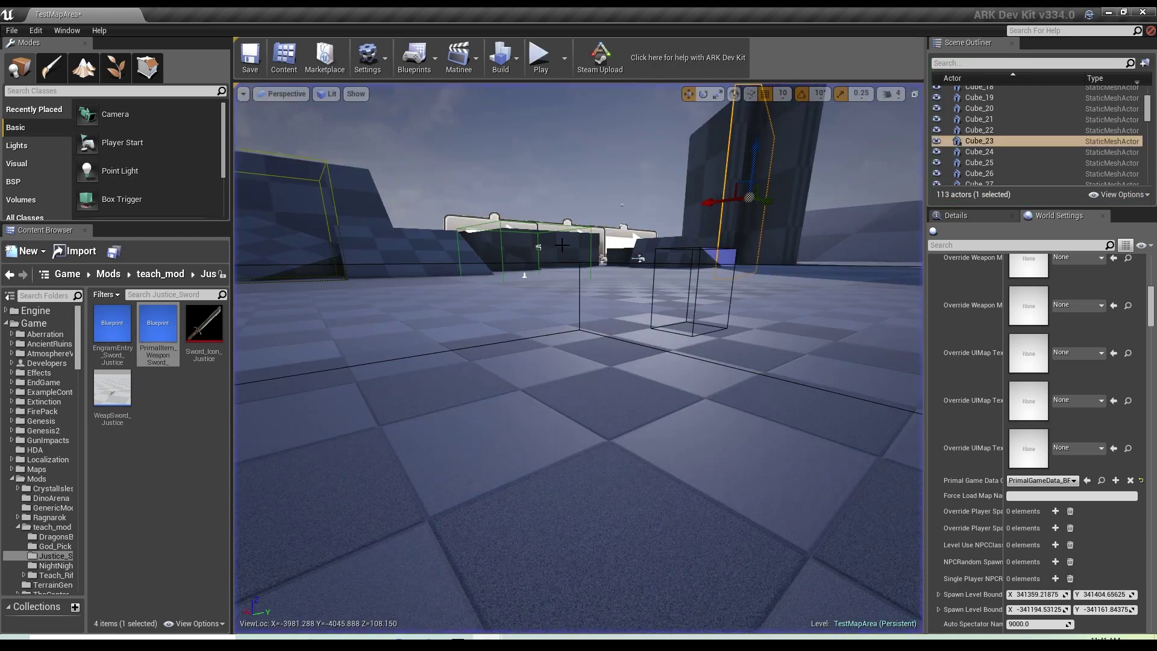